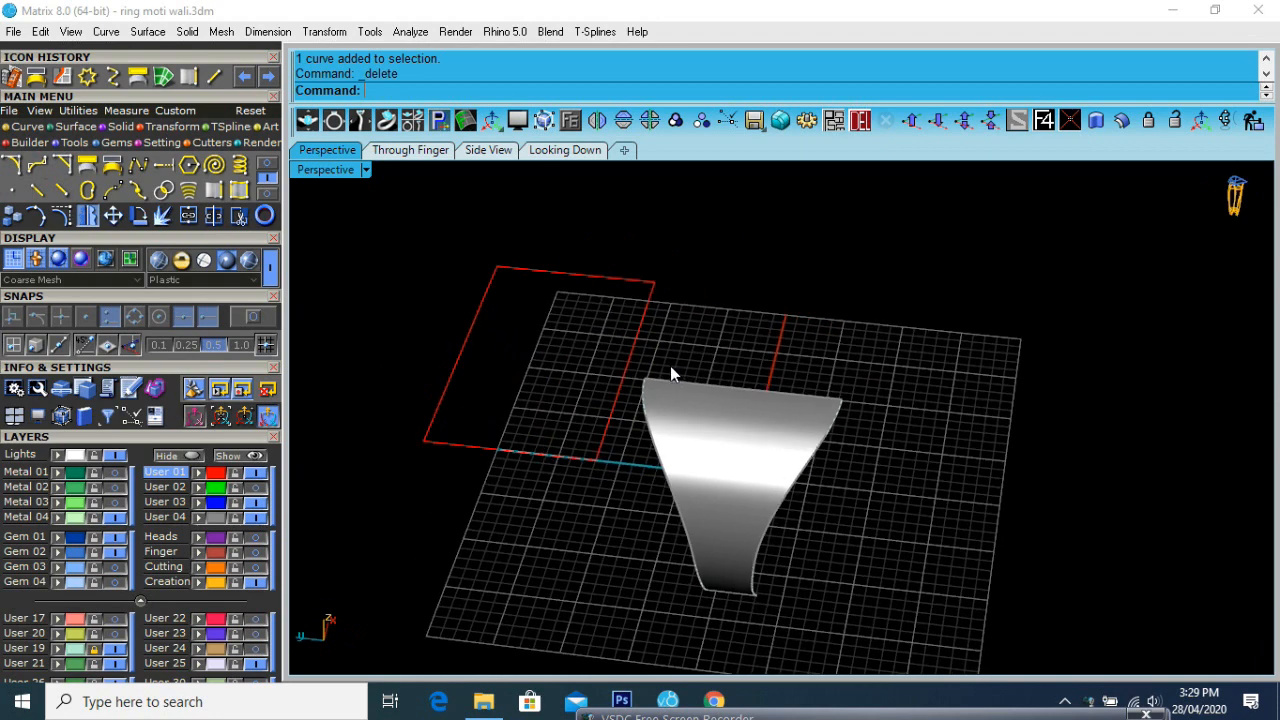
Draw a six-sided star curve centred on the rectangle's lower edge in the Looking Down view
right_click_drag(670, 366, 605, 343, "shift")
left_click(565, 150)
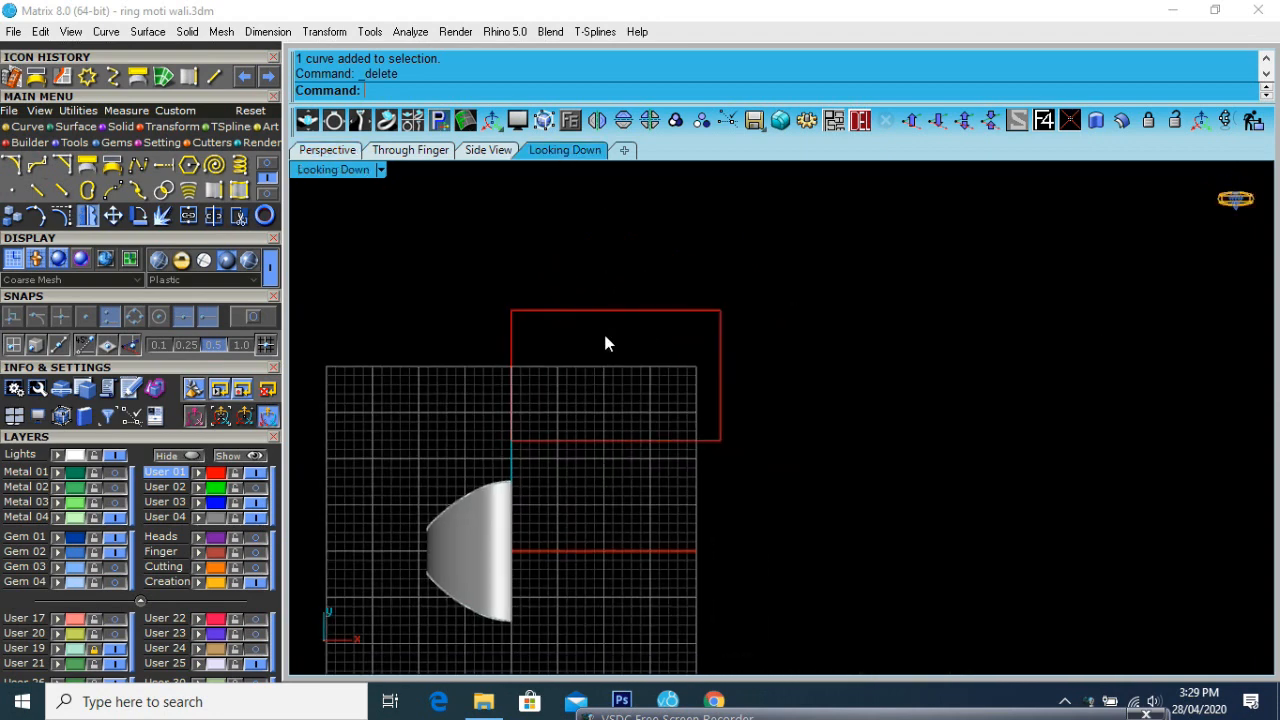
left_click(88, 77)
scroll(621, 441, "up", 8)
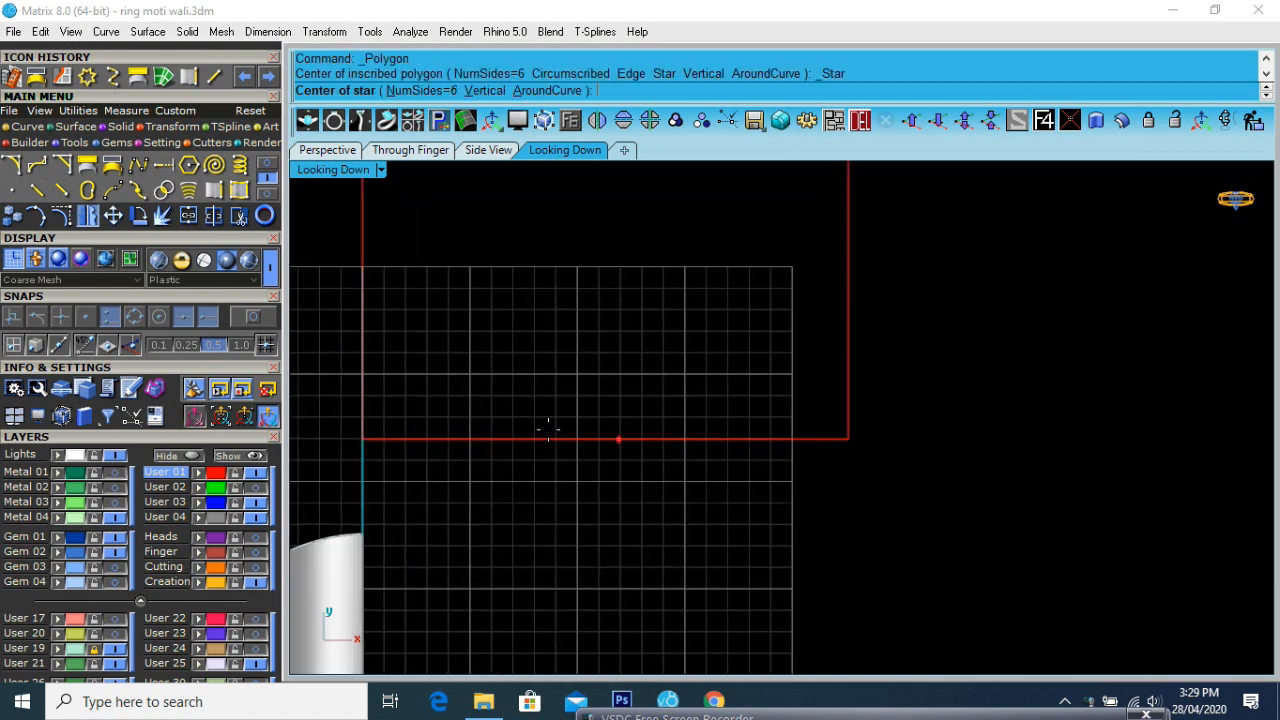
left_click(244, 317)
left_click(605, 439)
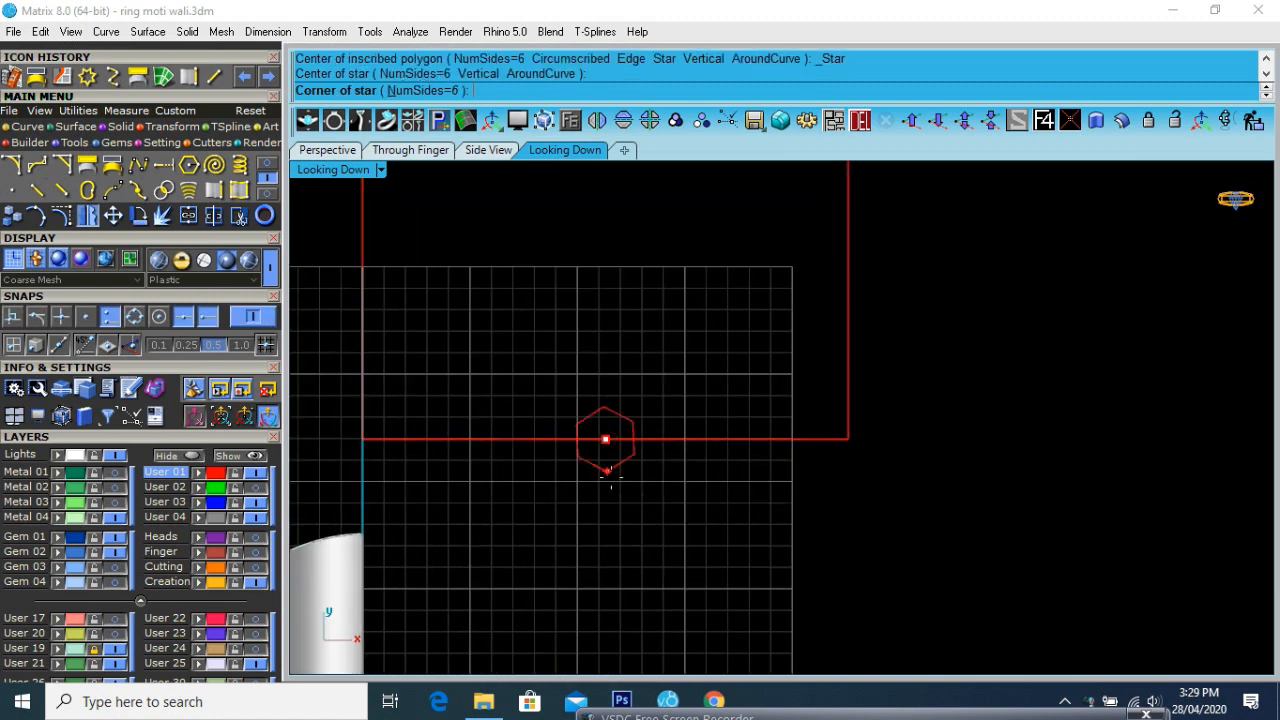
scroll(612, 482, "up", 4)
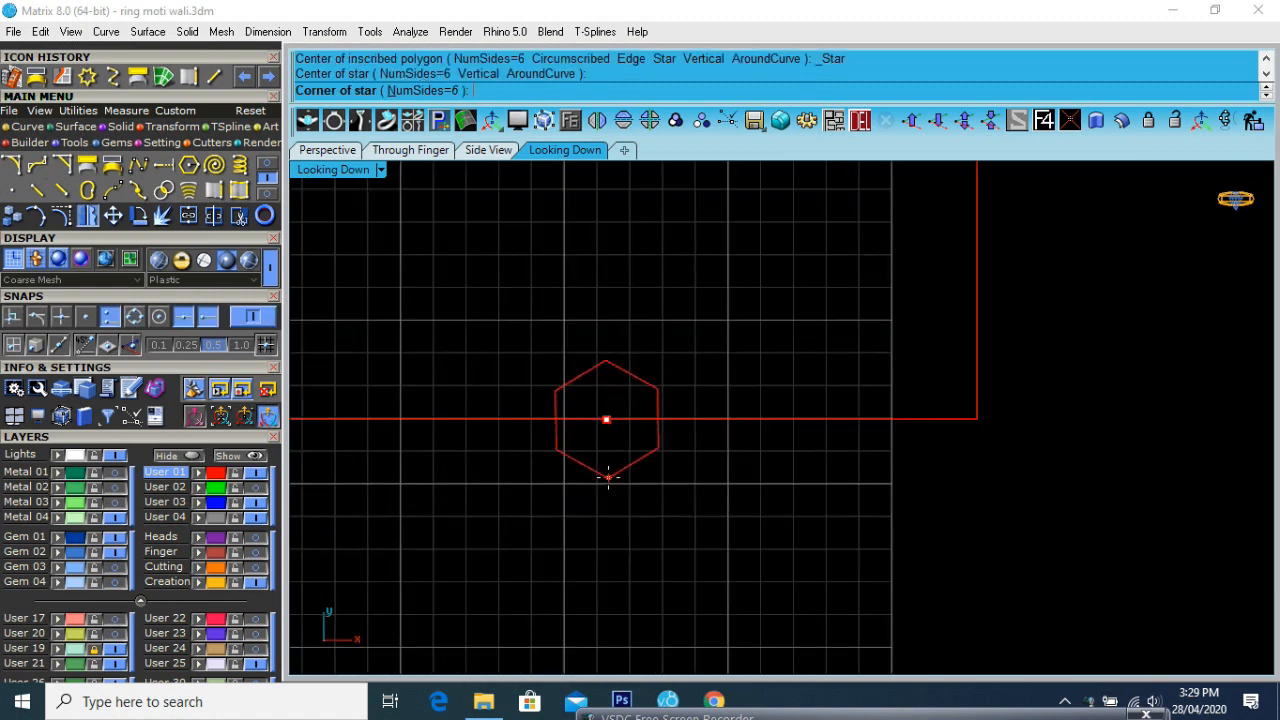
left_click(606, 477)
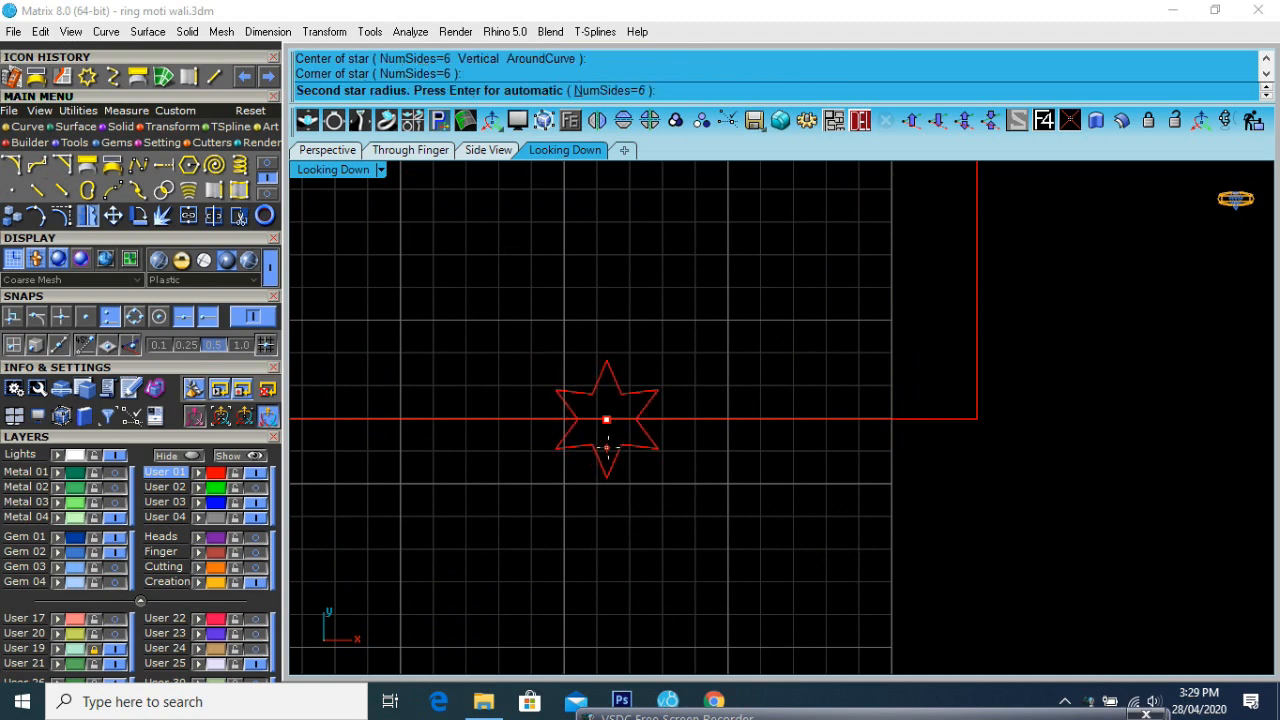
left_click(607, 447)
Move the star up and across so it sits inside the rectangle's lower-right corner
left_click(611, 469)
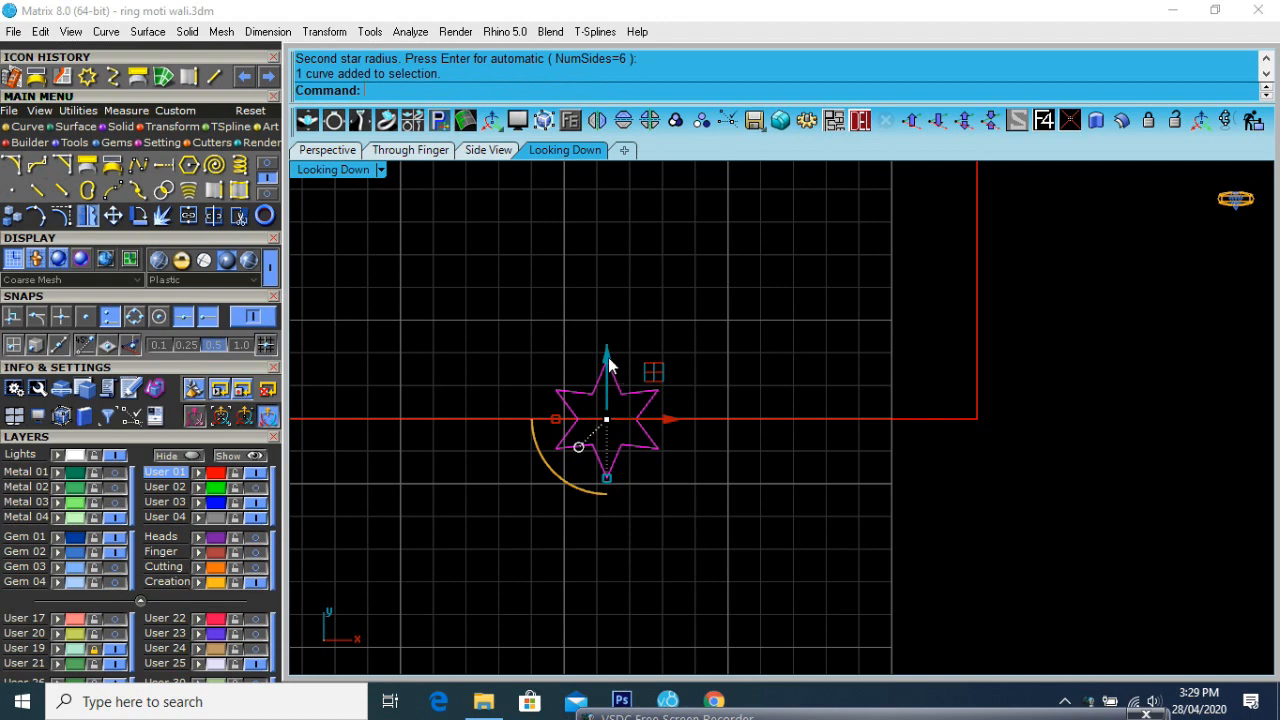
left_click_drag(609, 362, 622, 296)
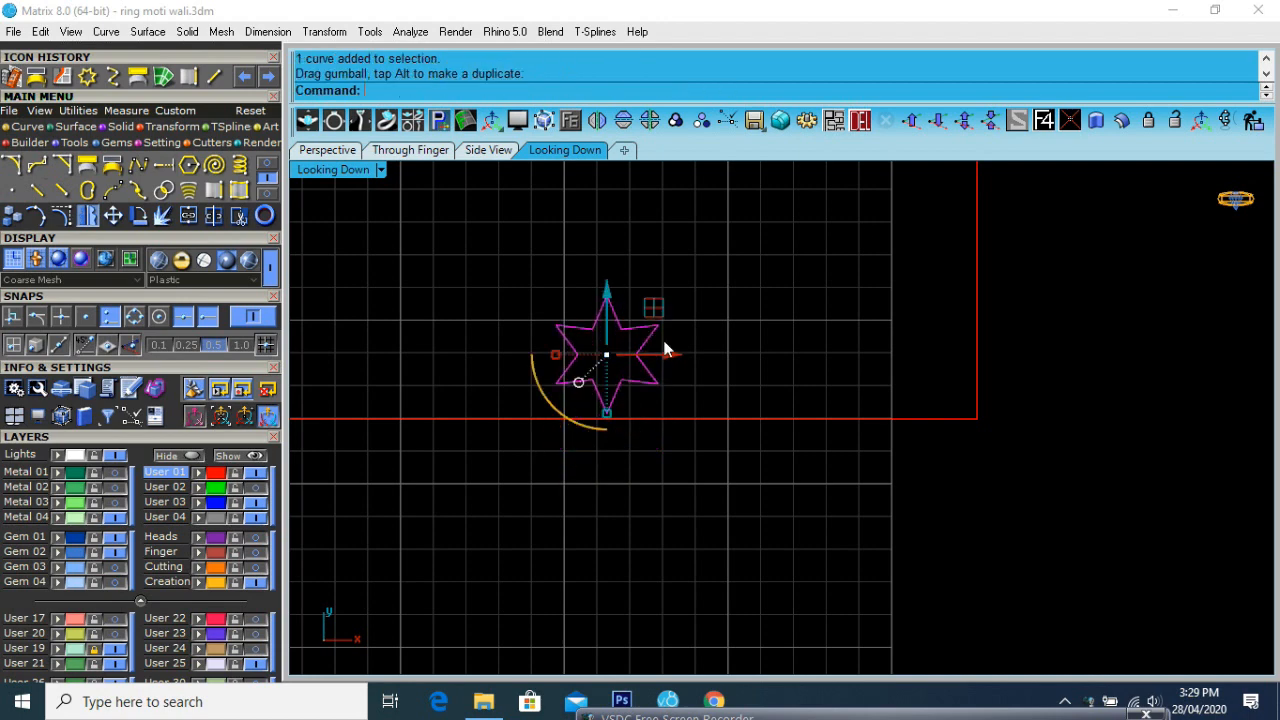
left_click_drag(662, 354, 963, 378)
left_click(1070, 366)
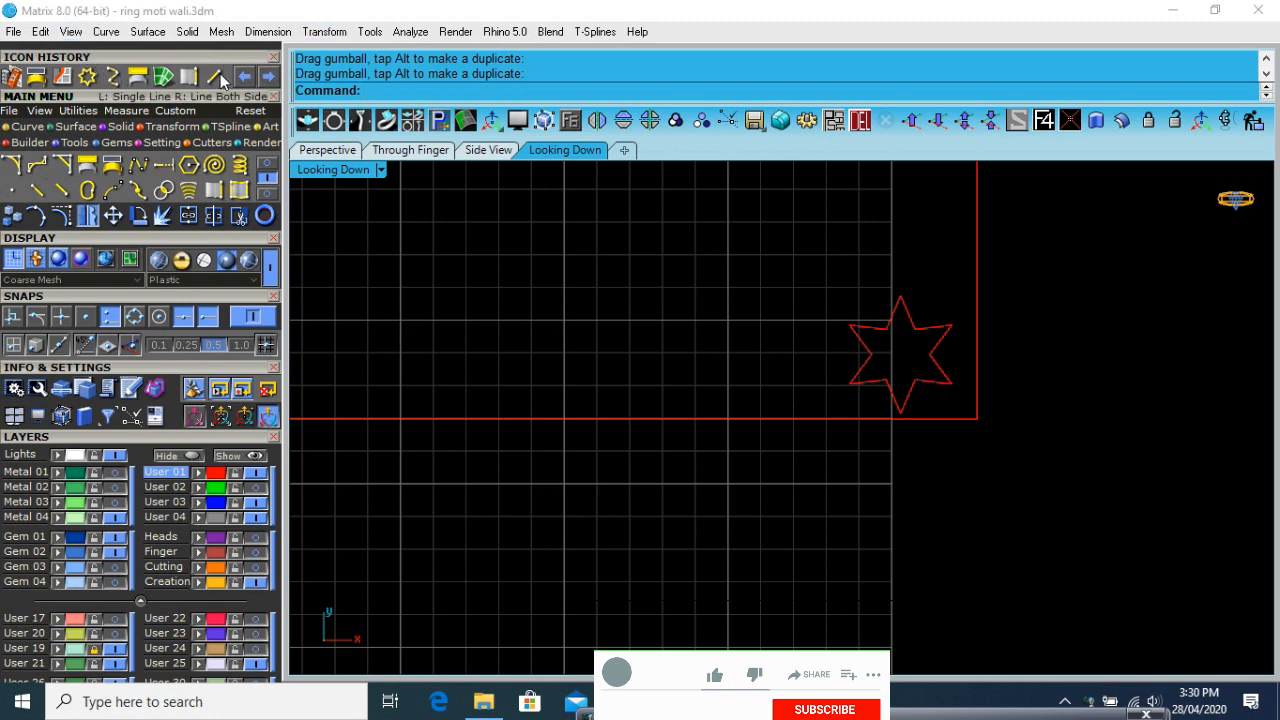
Draw a horizontal line between the midpoints of the rectangle's left and right sides, and stretch it slightly beyond both sides
right_click(819, 374)
scroll(819, 374, "down", 4)
scroll(510, 362, "down", 4)
right_click_drag(558, 323, 546, 436)
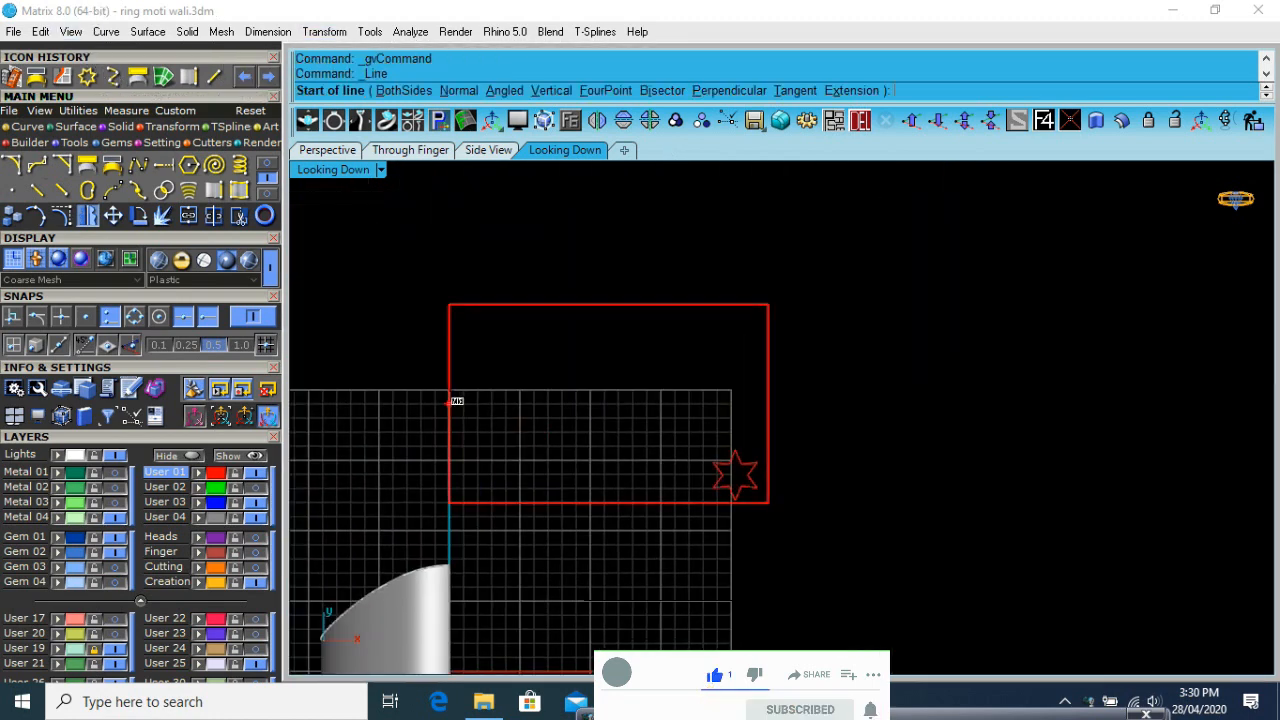
left_click(449, 401)
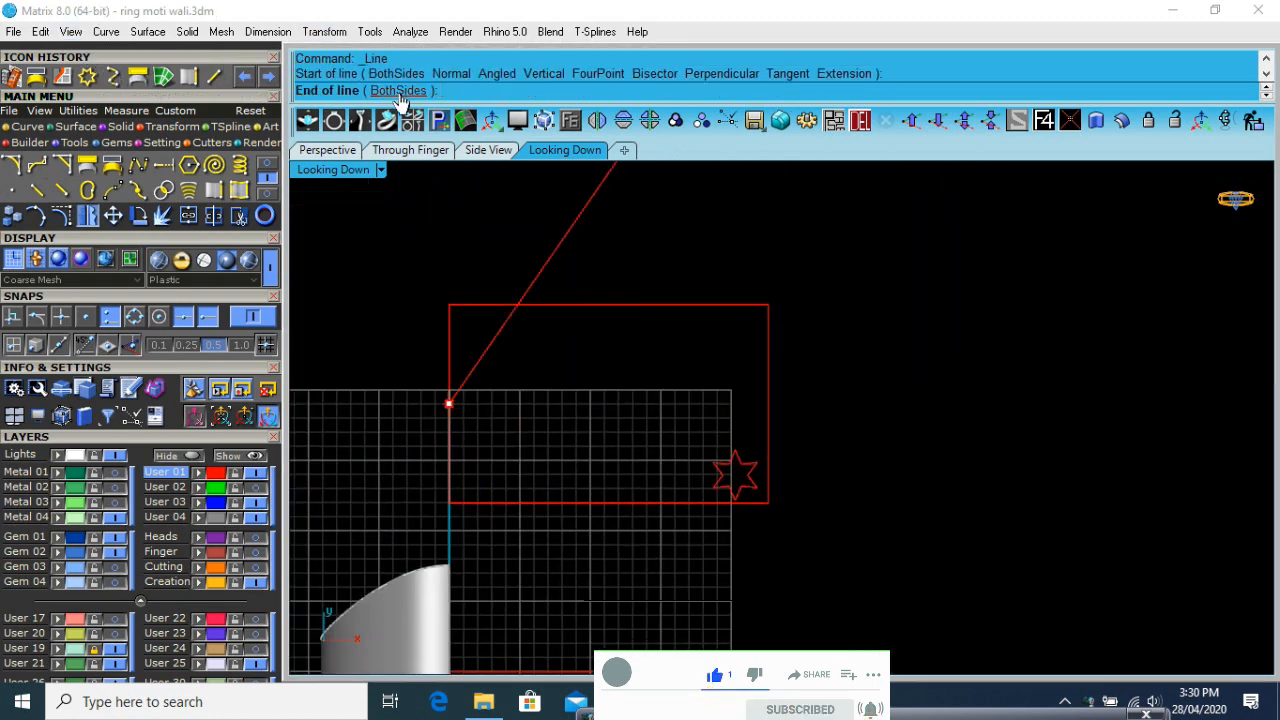
left_click(768, 404)
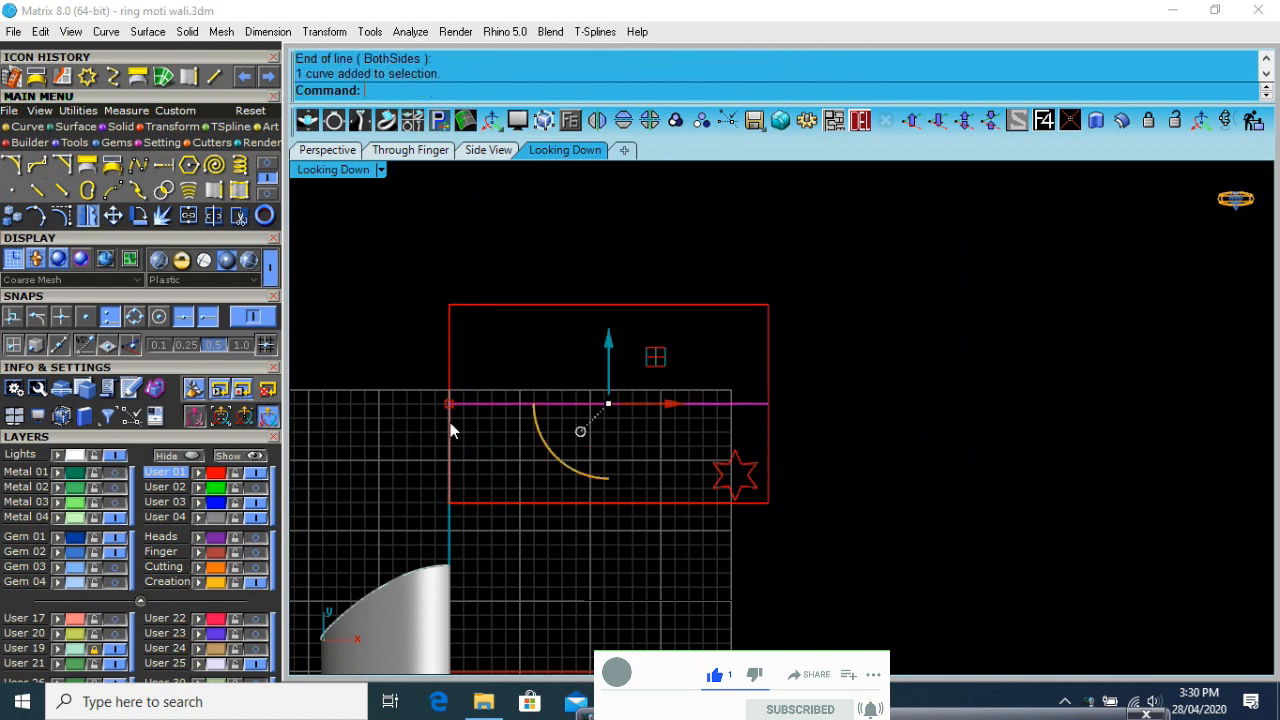
left_click_drag(447, 404, 416, 405)
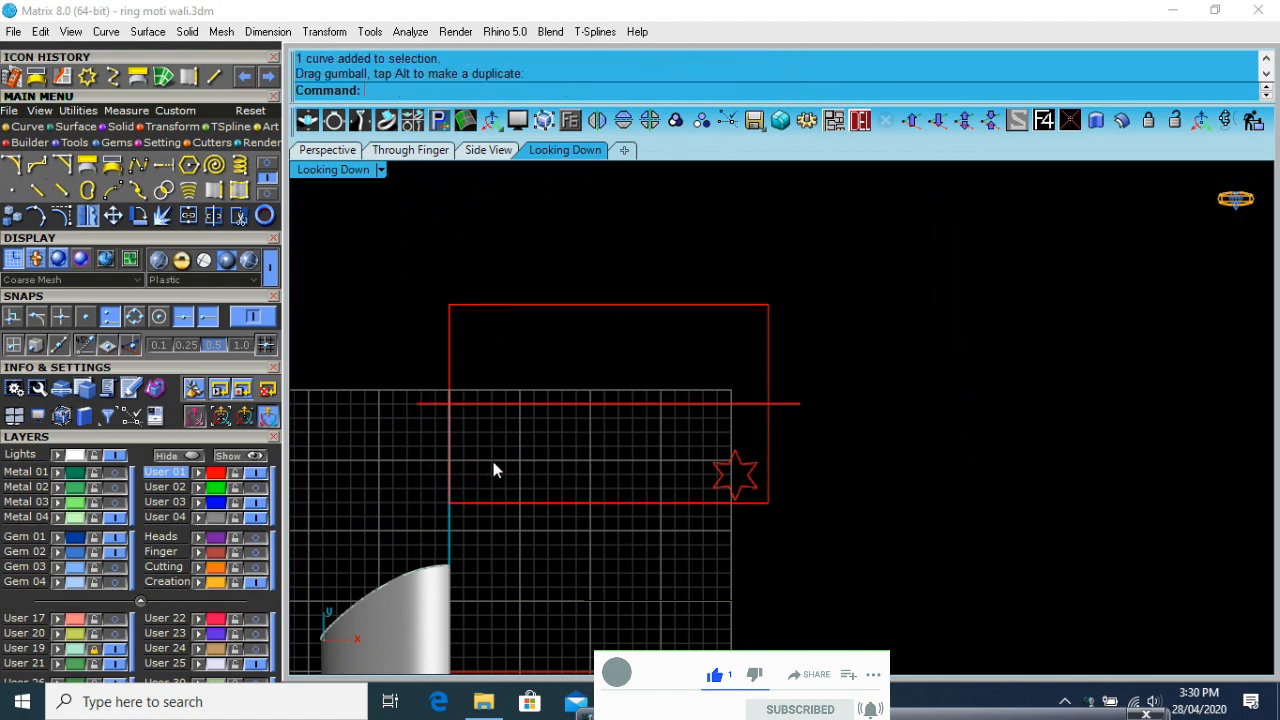
Assign the star to the User 03 layer and fit it, slightly smaller, into the rectangle's lower-right corner
left_click(759, 473)
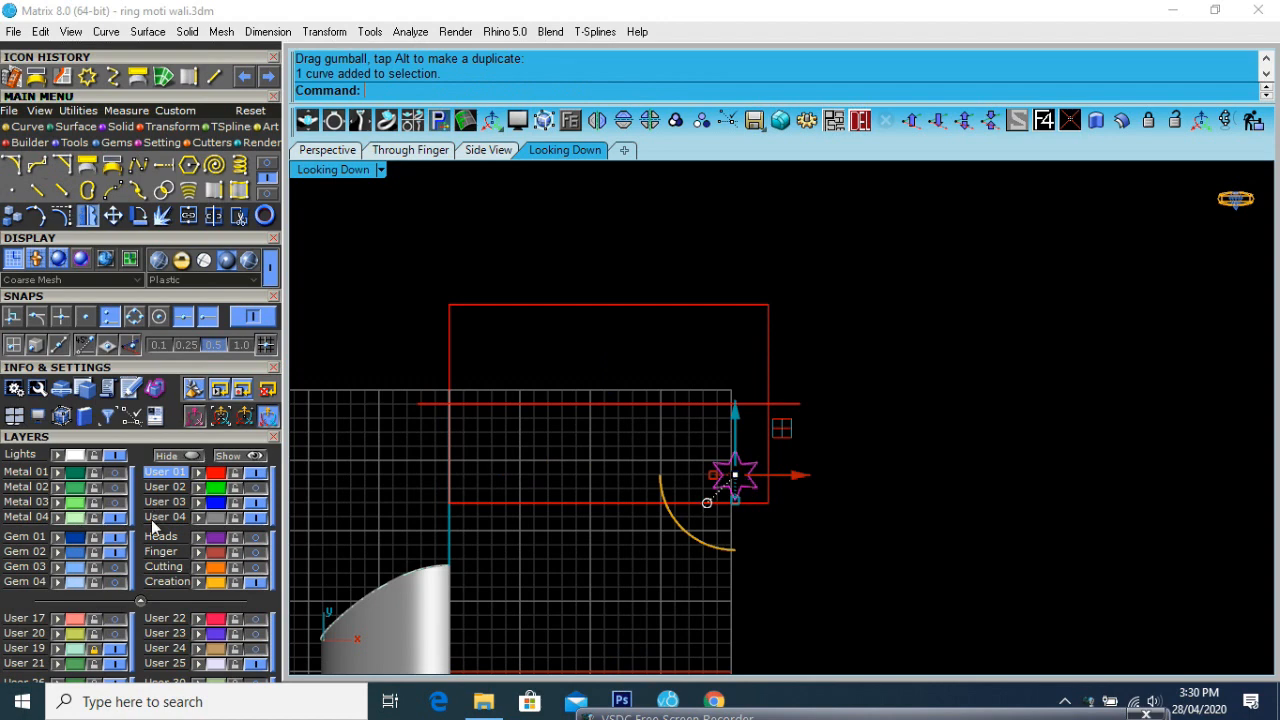
left_click(617, 586)
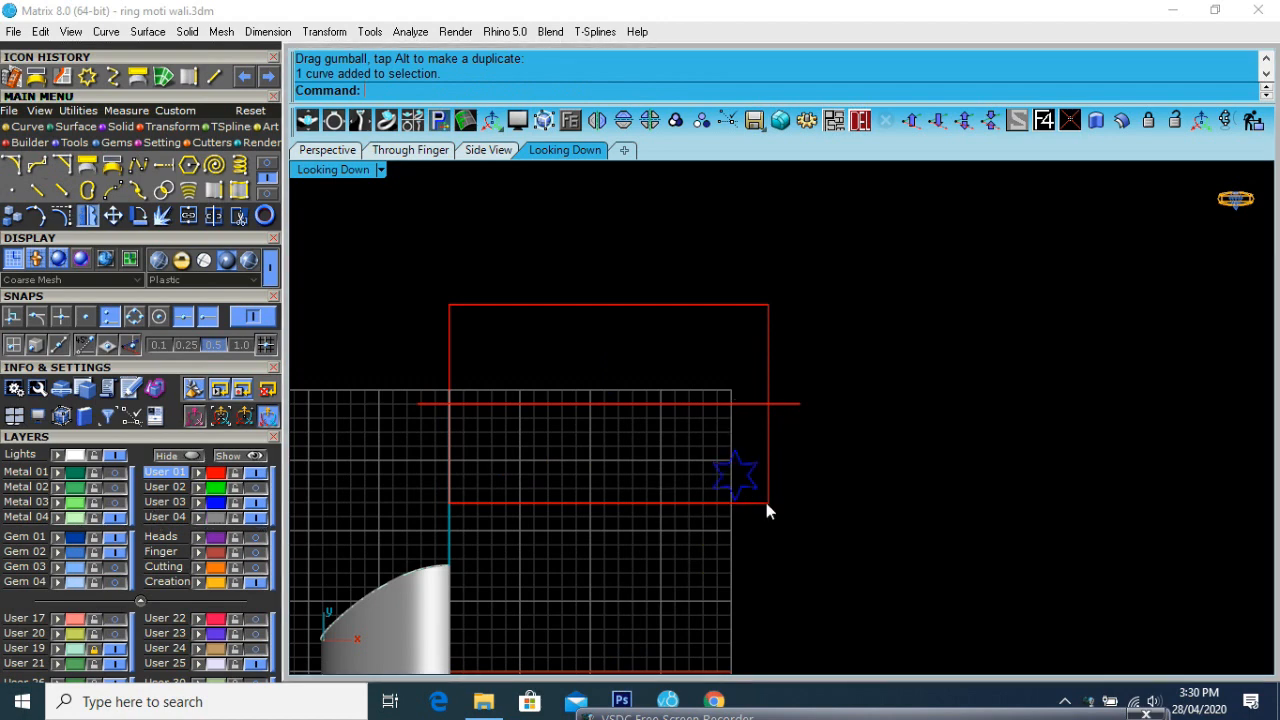
scroll(766, 509, "up", 3)
left_click(734, 489)
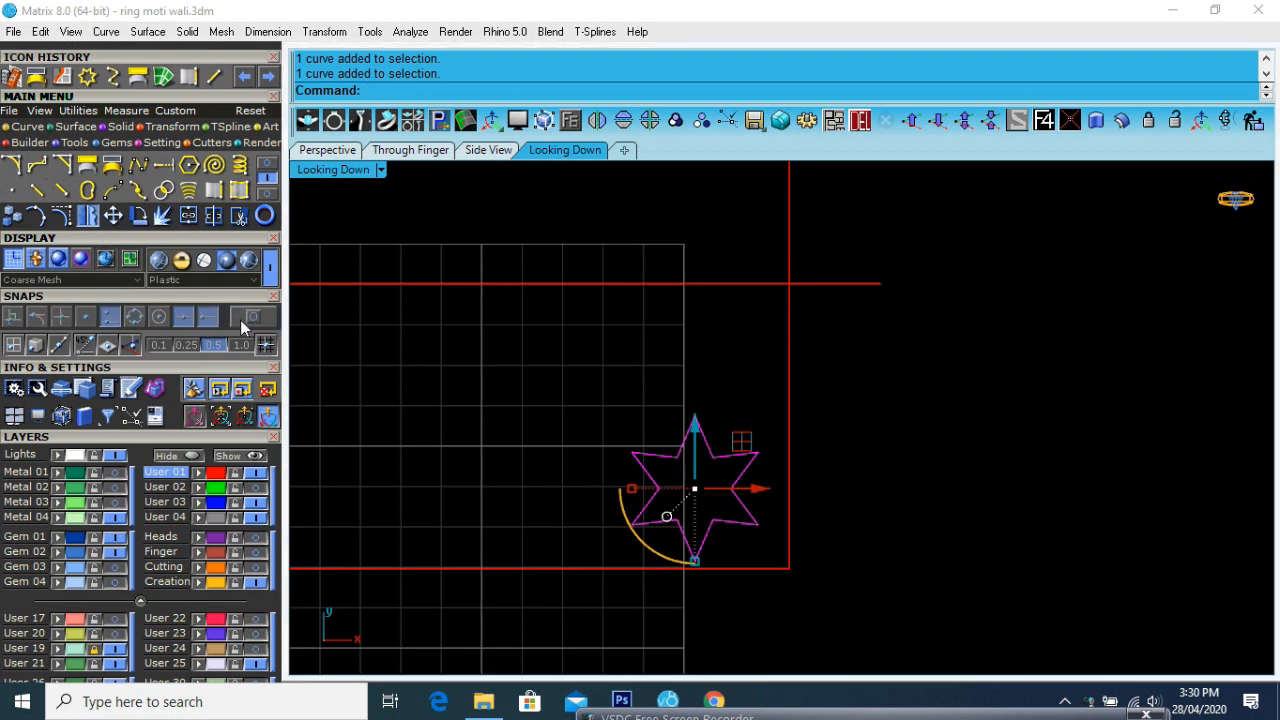
left_click_drag(631, 492, 668, 500)
scroll(759, 505, "up", 1)
left_click_drag(758, 485, 774, 483)
left_click_drag(708, 424, 708, 439)
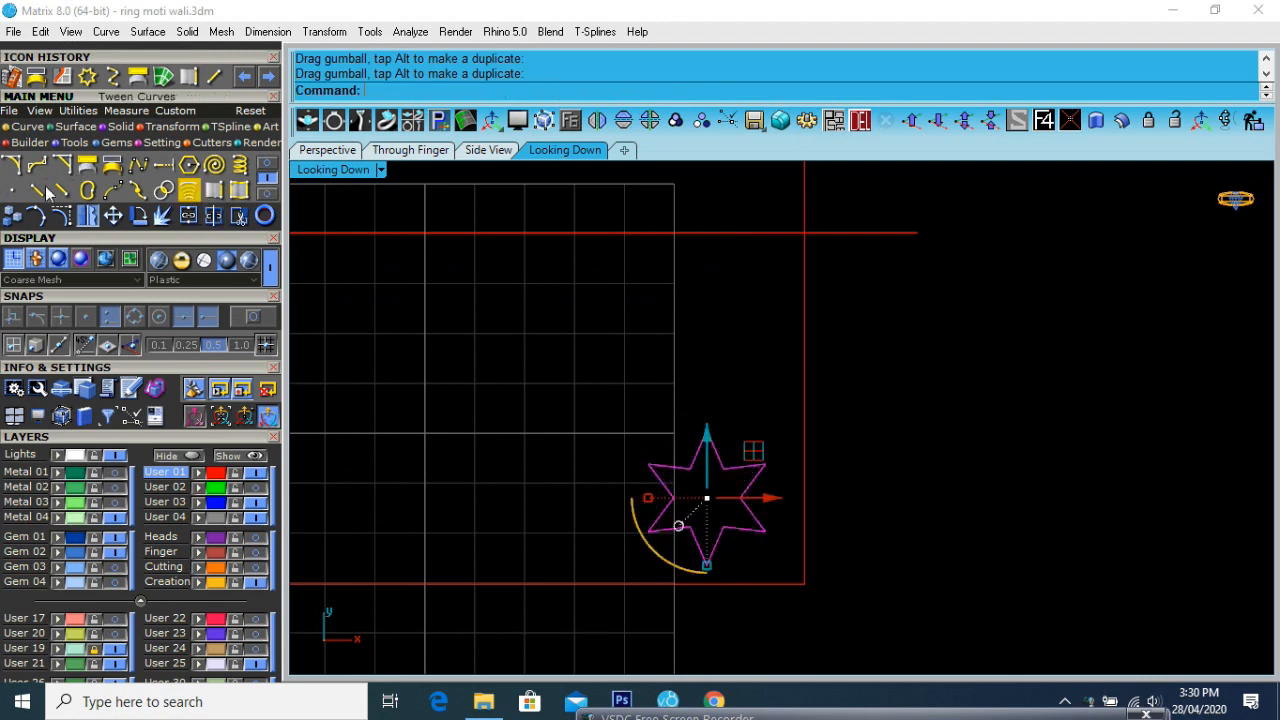
Copy the star straight up to just below the horizontal centre line
left_click(240, 218)
left_click(766, 541)
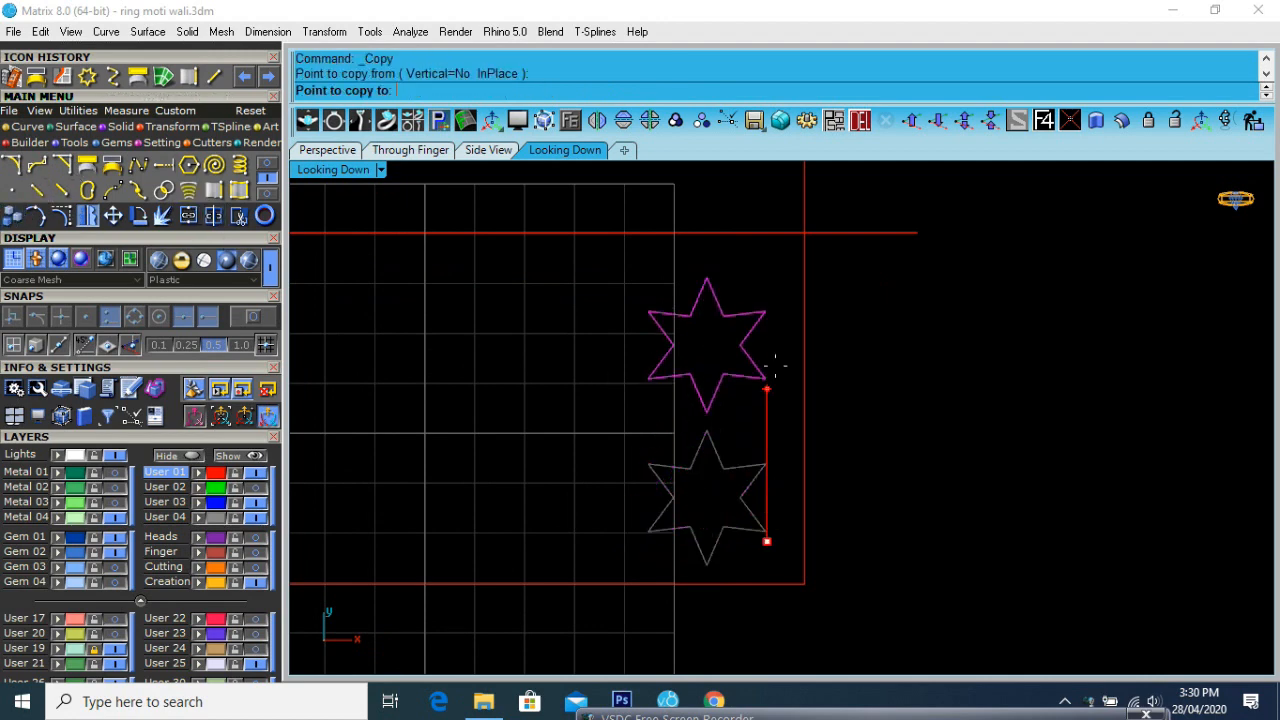
left_click(768, 366)
key("Return")
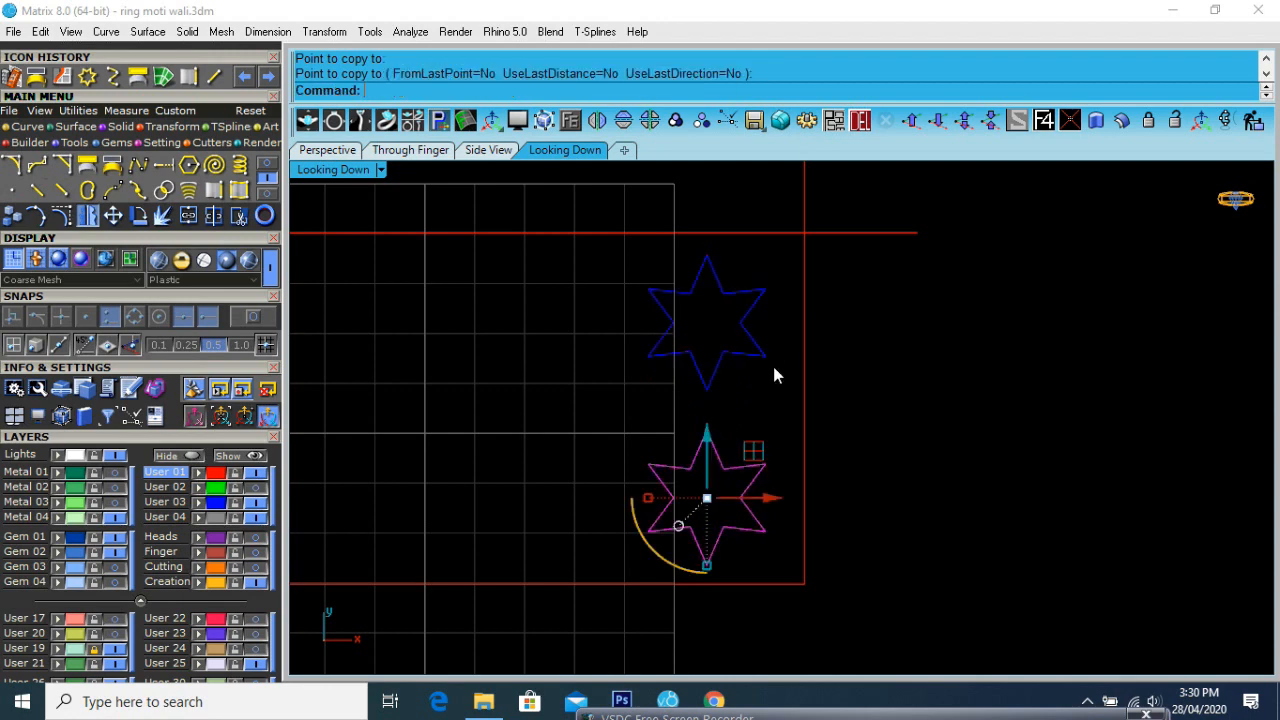
left_click_drag(771, 338, 646, 518)
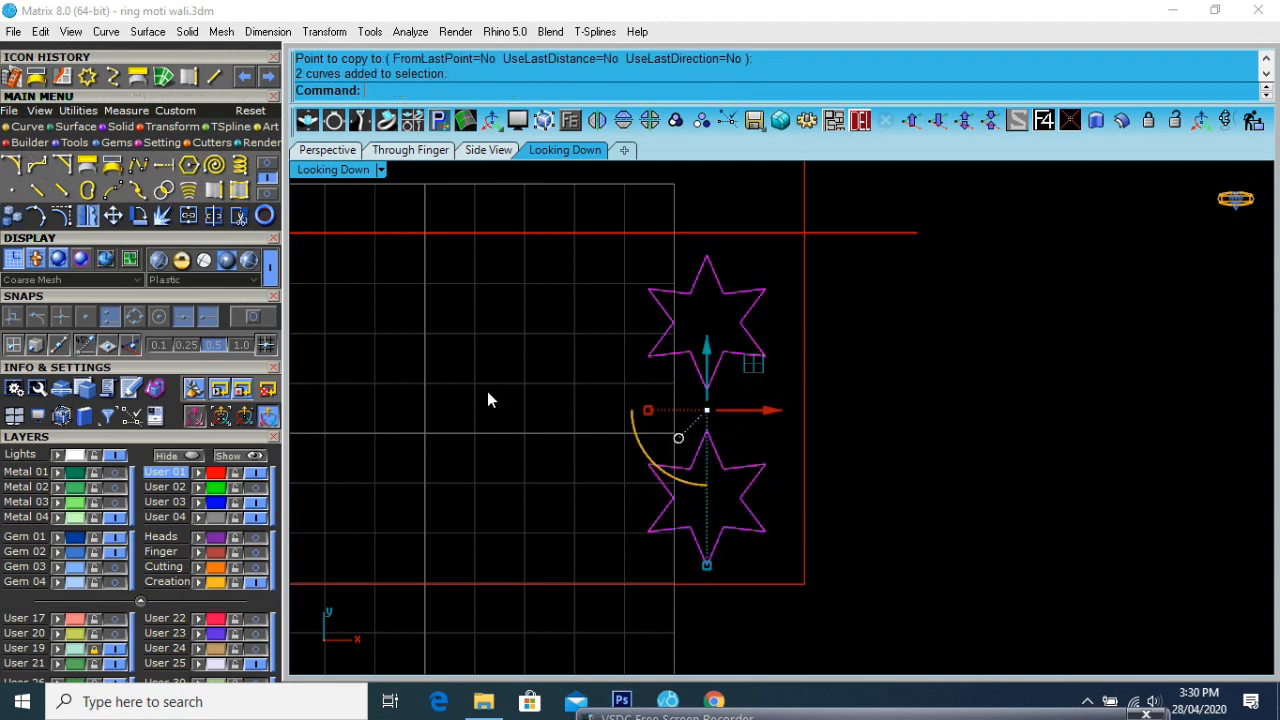
left_click(449, 465)
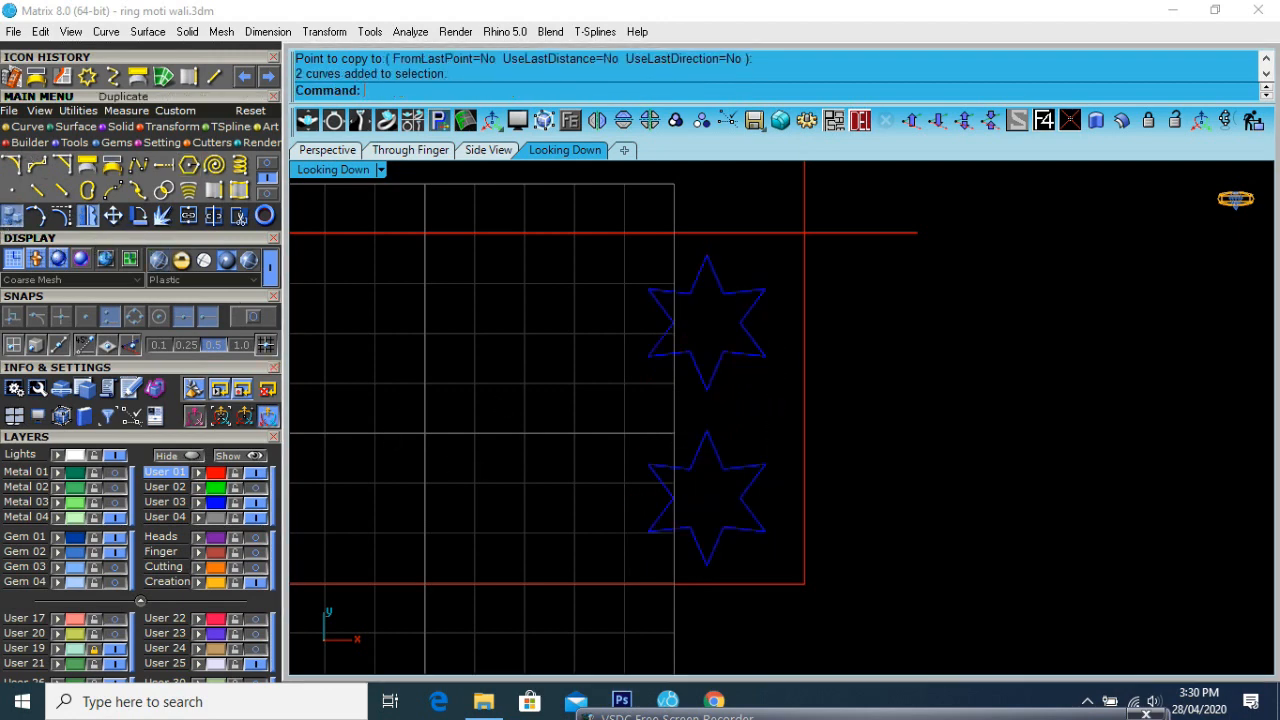
Copy the upper star to the left, midway between the heights of the two stacked stars
left_click(12, 215)
left_click(716, 375)
key("Return")
left_click(711, 314)
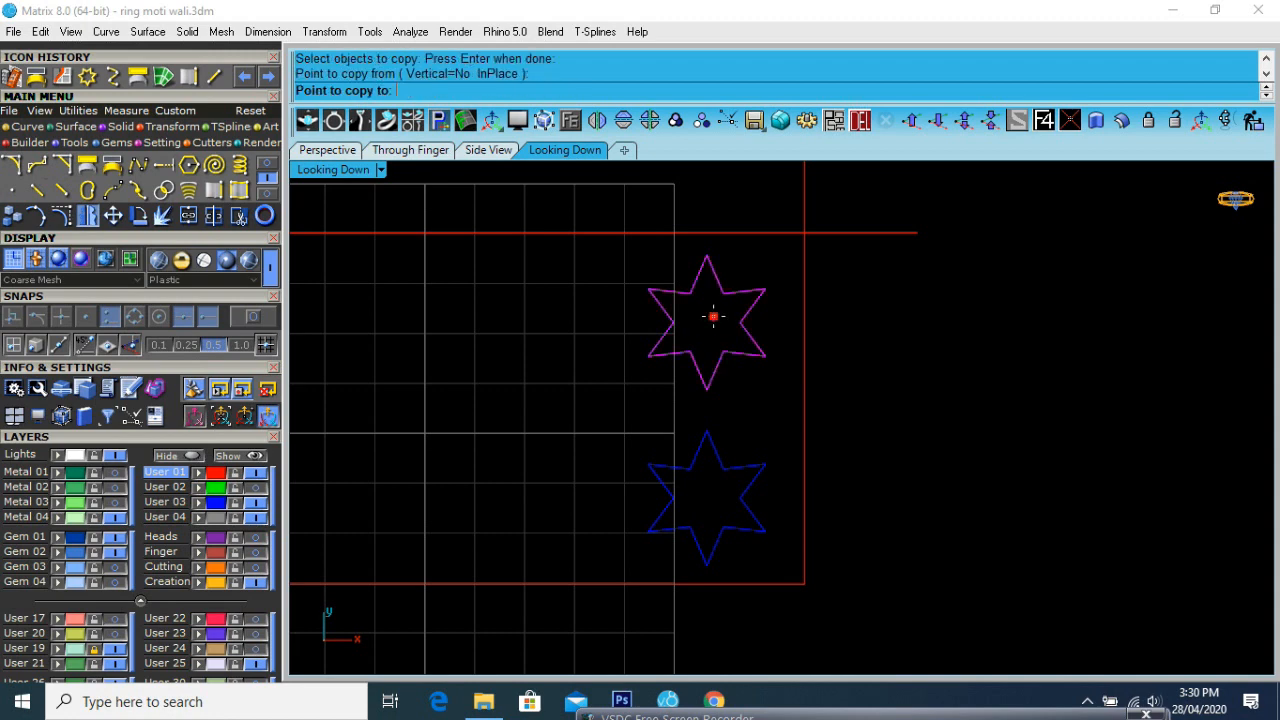
scroll(592, 390, "up", 1)
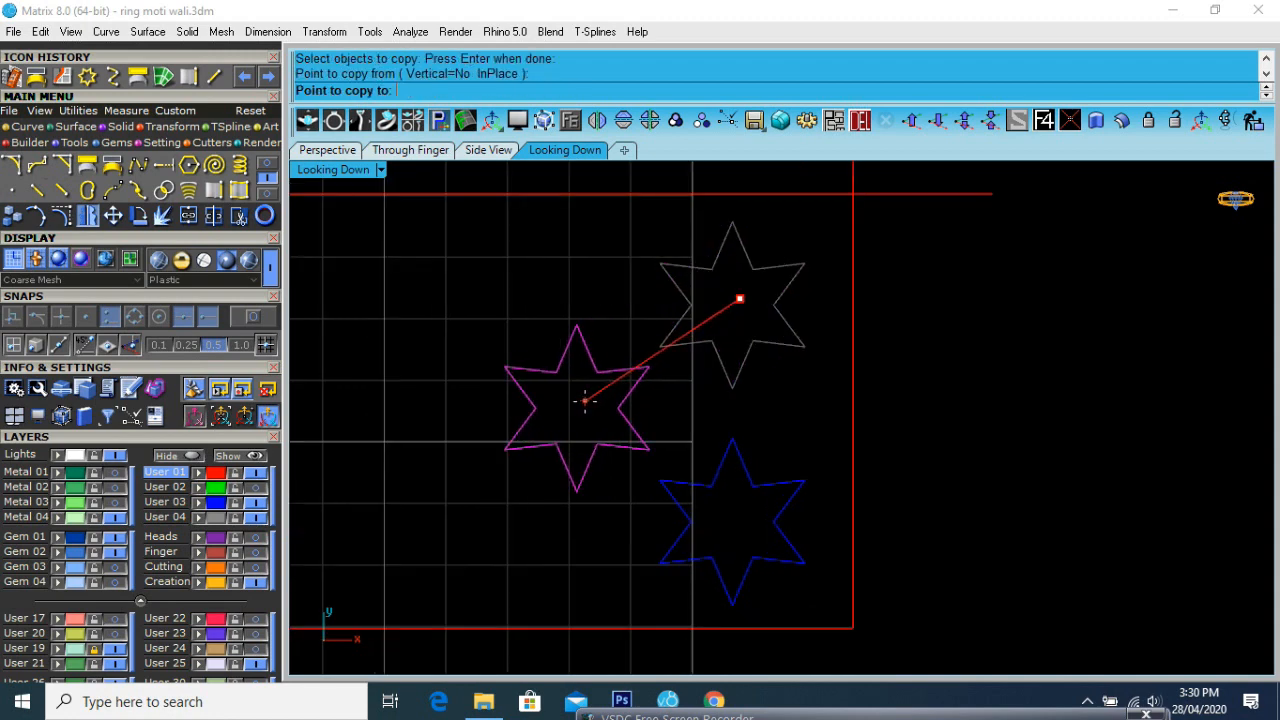
left_click(583, 404)
key("Return")
Rotate the left star about its centre by about 29.3 degrees
left_click_drag(603, 320, 575, 384)
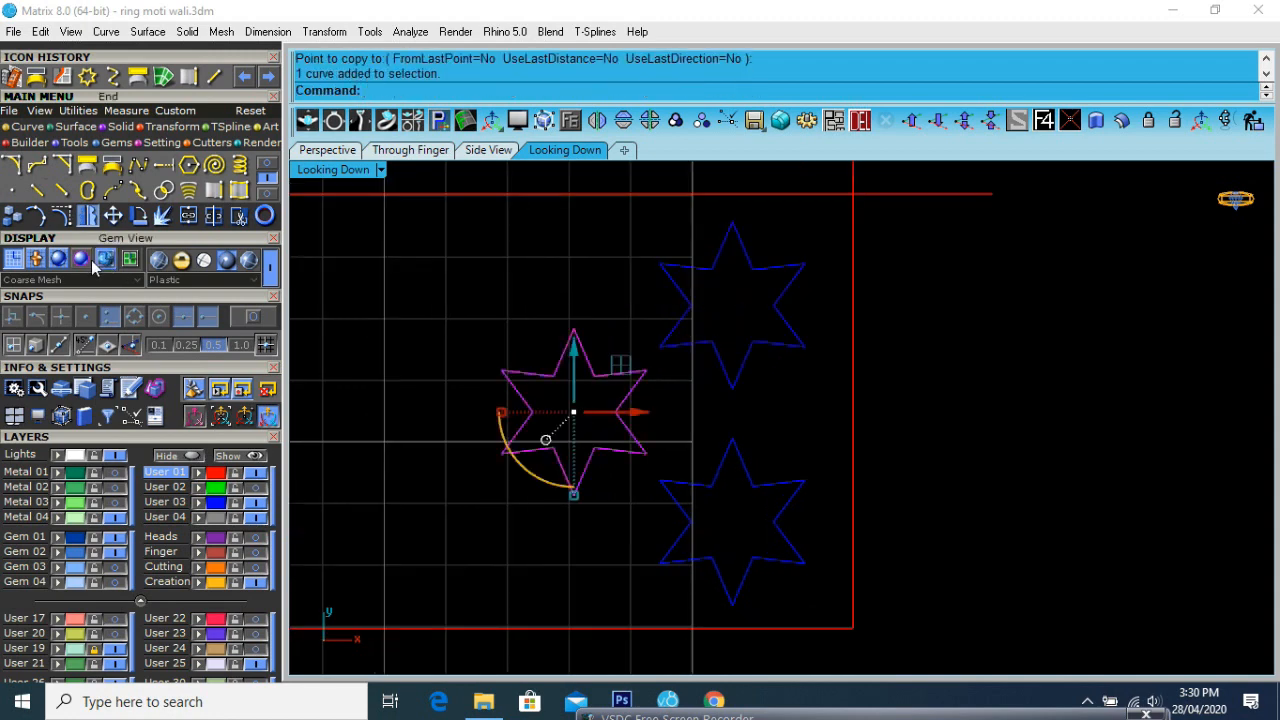
left_click(253, 318)
left_click(574, 407)
left_click(573, 329)
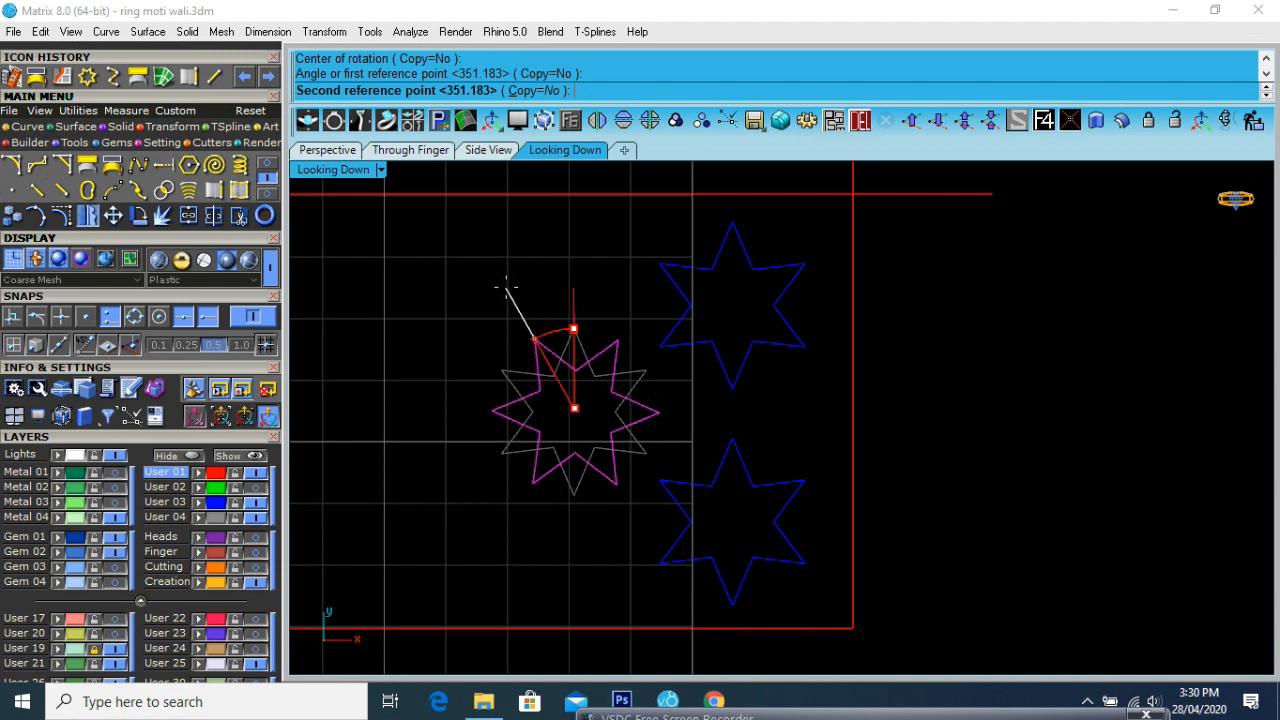
left_click(507, 289)
Fine-tune the left star's rotation about its centre so two of its points lie horizontally
left_click(581, 364)
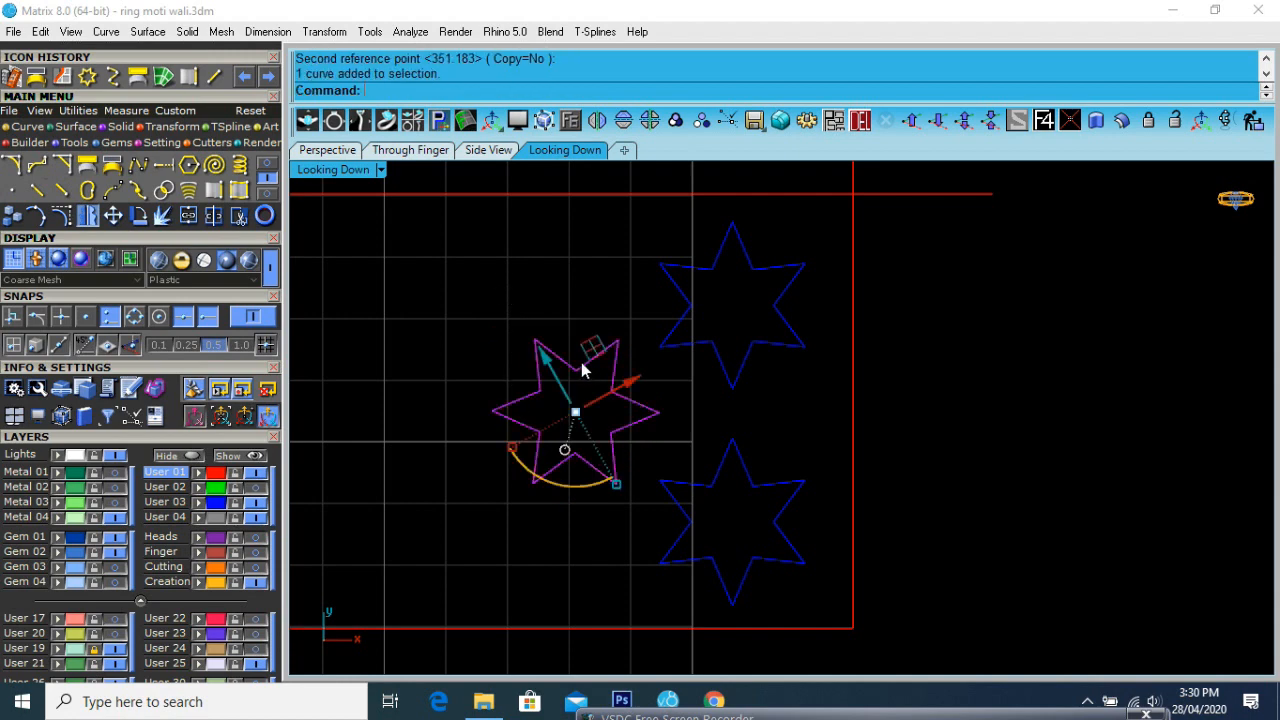
key("Return")
left_click(574, 407)
left_click(569, 277)
left_click(567, 278)
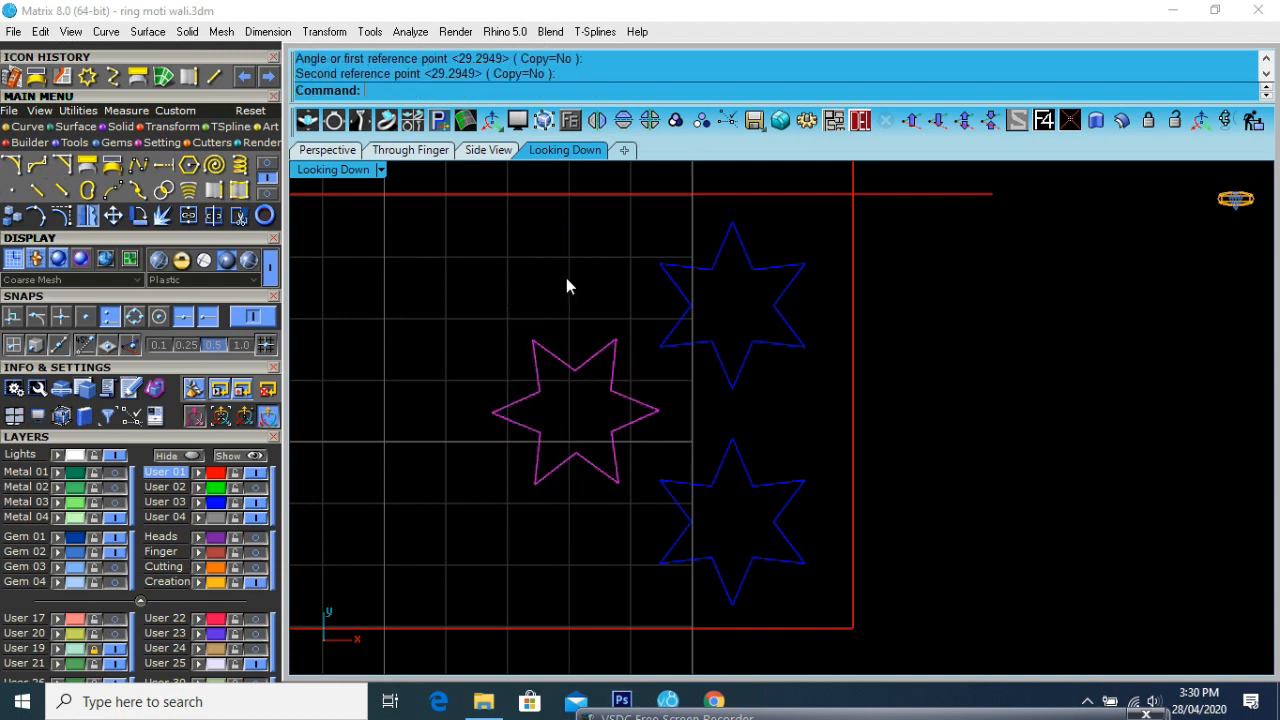
Move the rotated star slightly right, closer to the two stacked stars
left_click(665, 409)
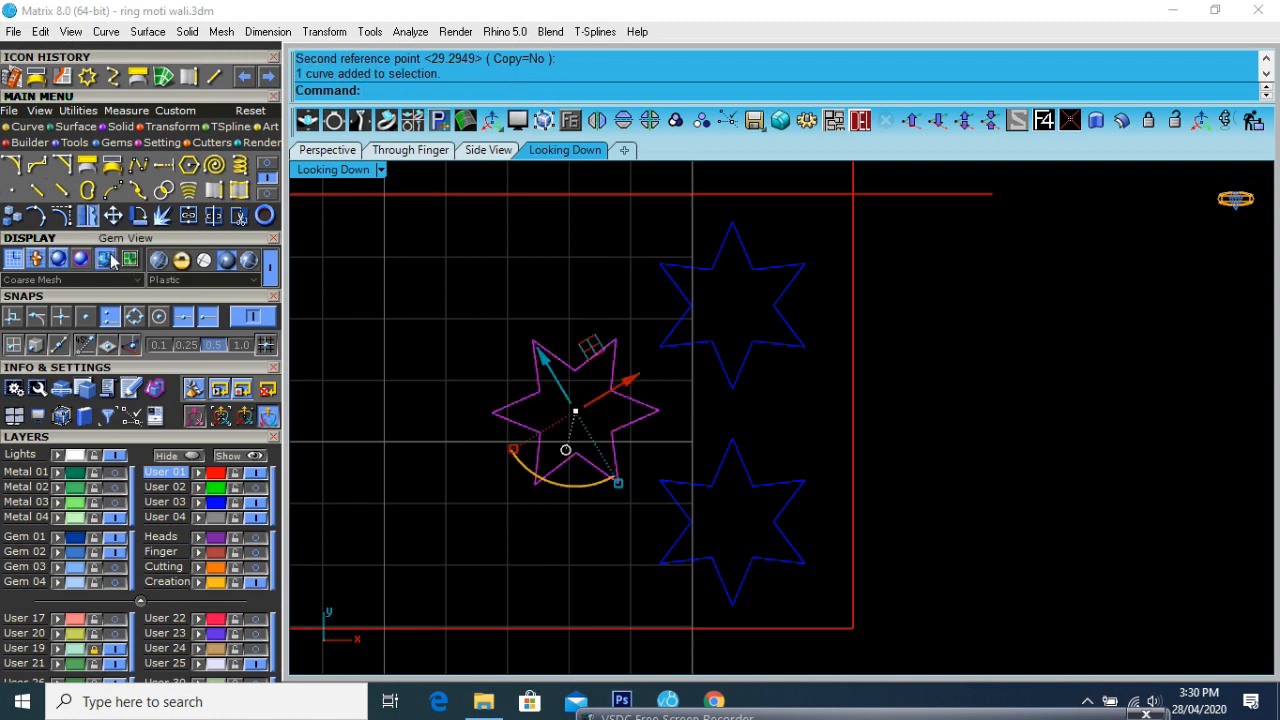
left_click(113, 216)
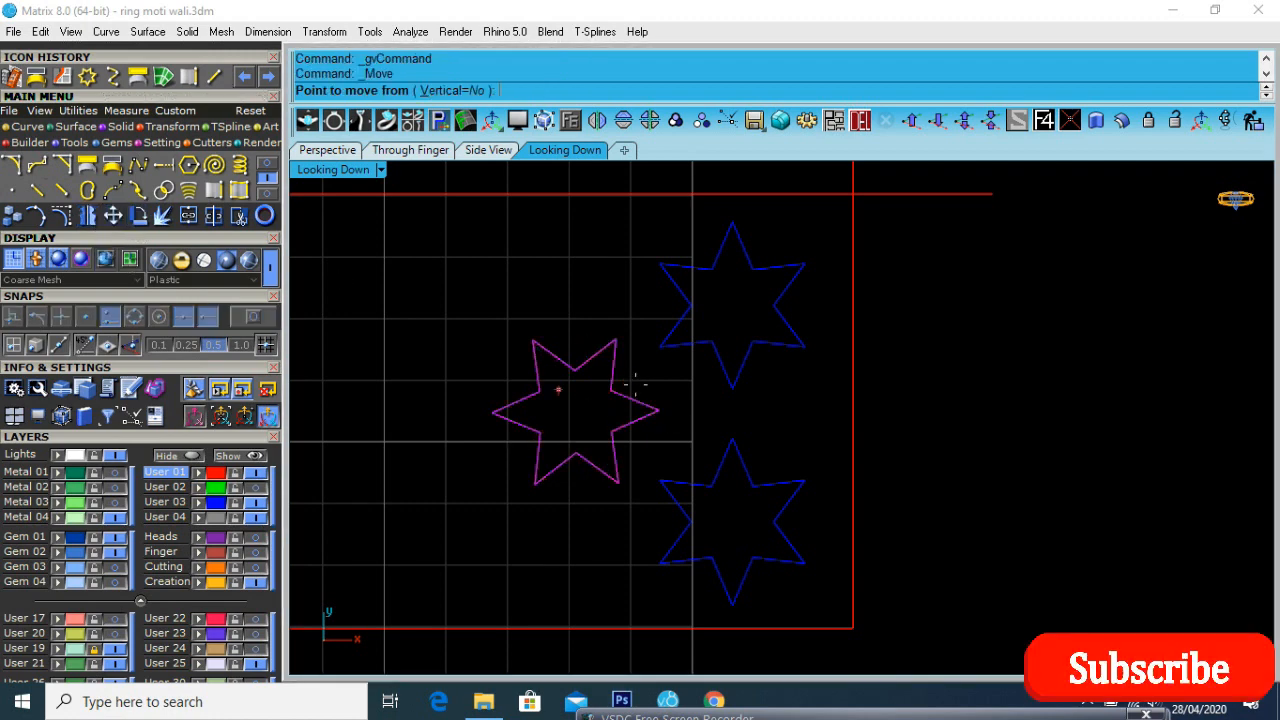
scroll(555, 418, "up", 3)
left_click(551, 415)
left_click(565, 415)
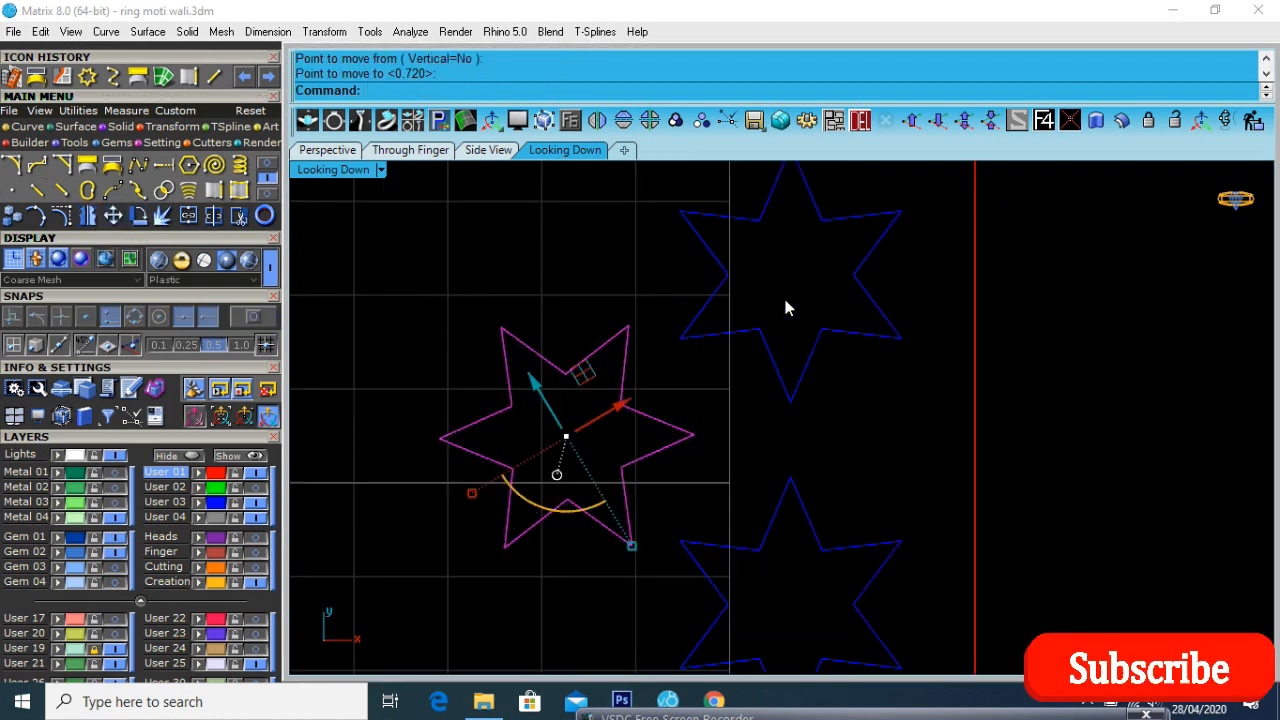
Copy the group of three stars leftward four times at even spacing to fill the rectangle's lower half
left_click_drag(785, 308, 556, 582)
left_click(12, 216)
scroll(663, 343, "down", 2)
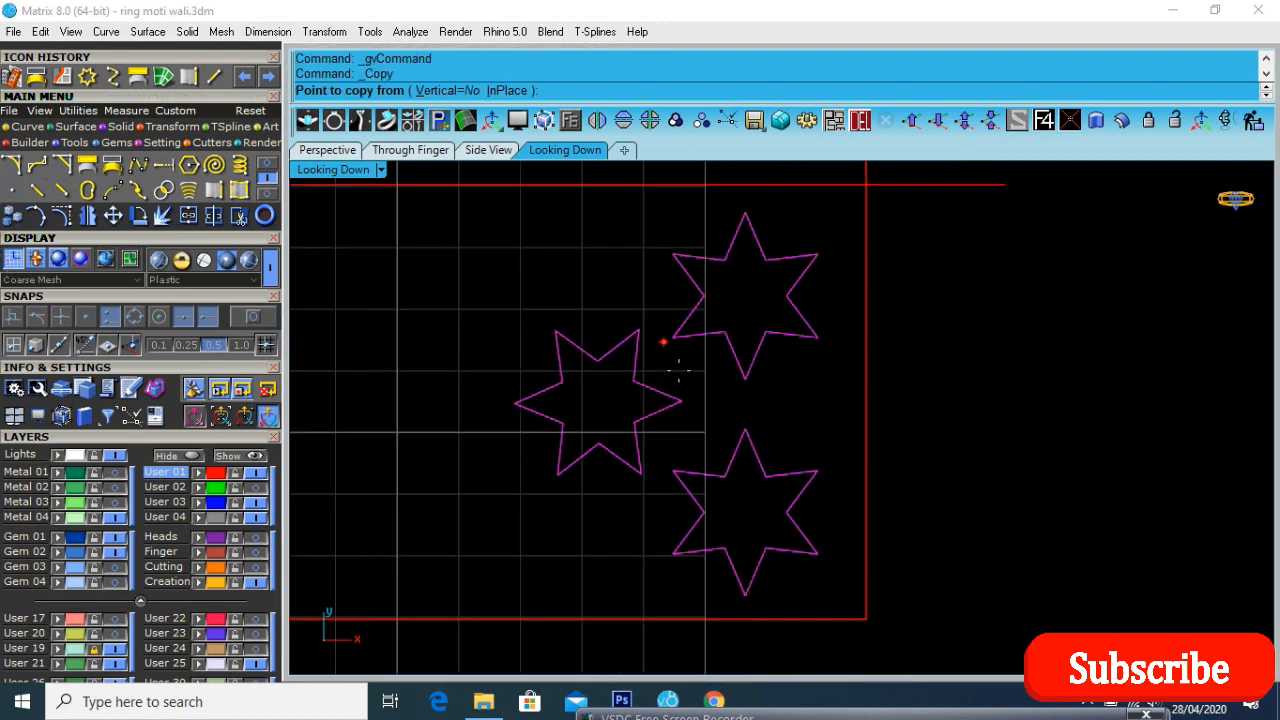
left_click(807, 424)
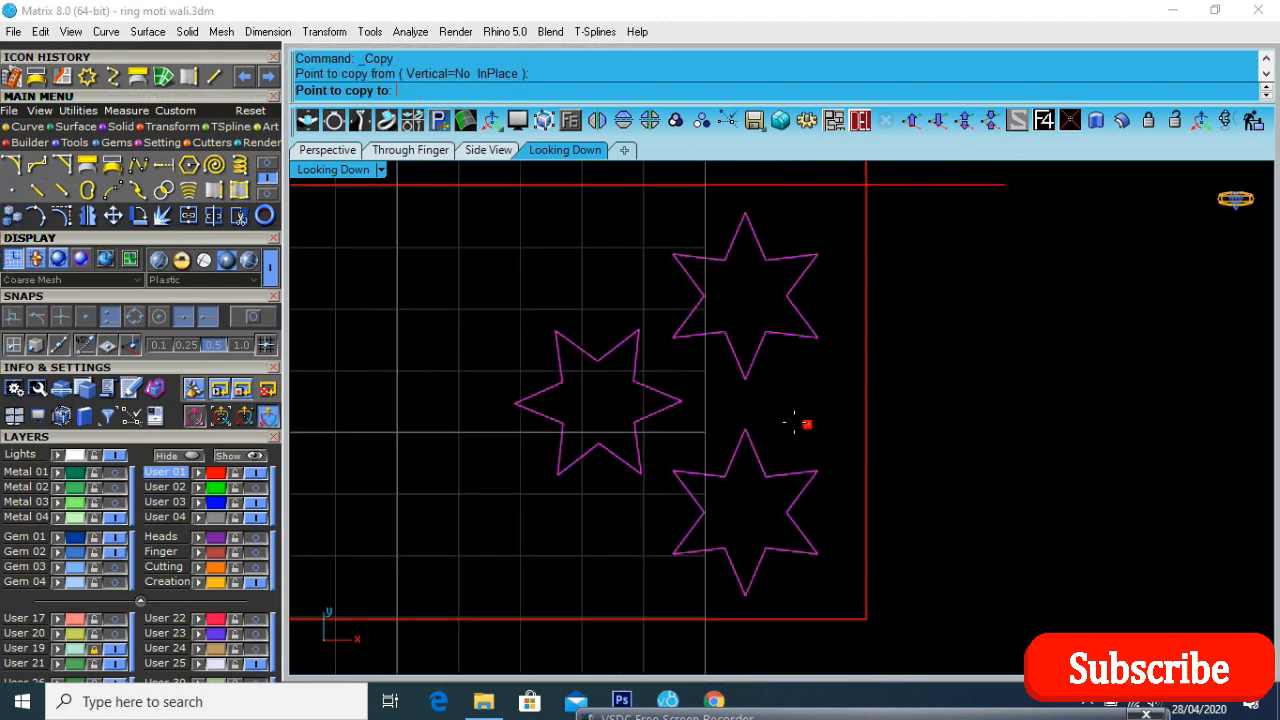
left_click(514, 406)
right_click_drag(440, 413, 877, 449)
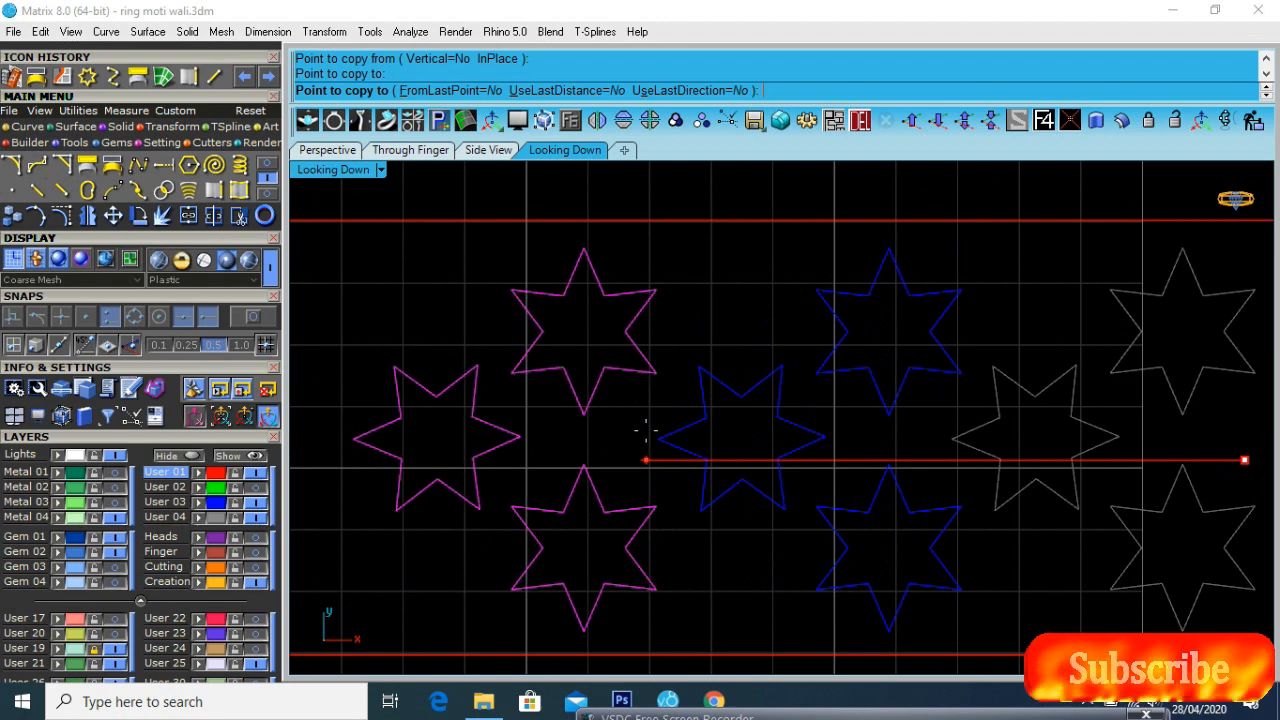
left_click(652, 434)
scroll(645, 430, "down", 3)
left_click(636, 408)
scroll(636, 408, "up", 3)
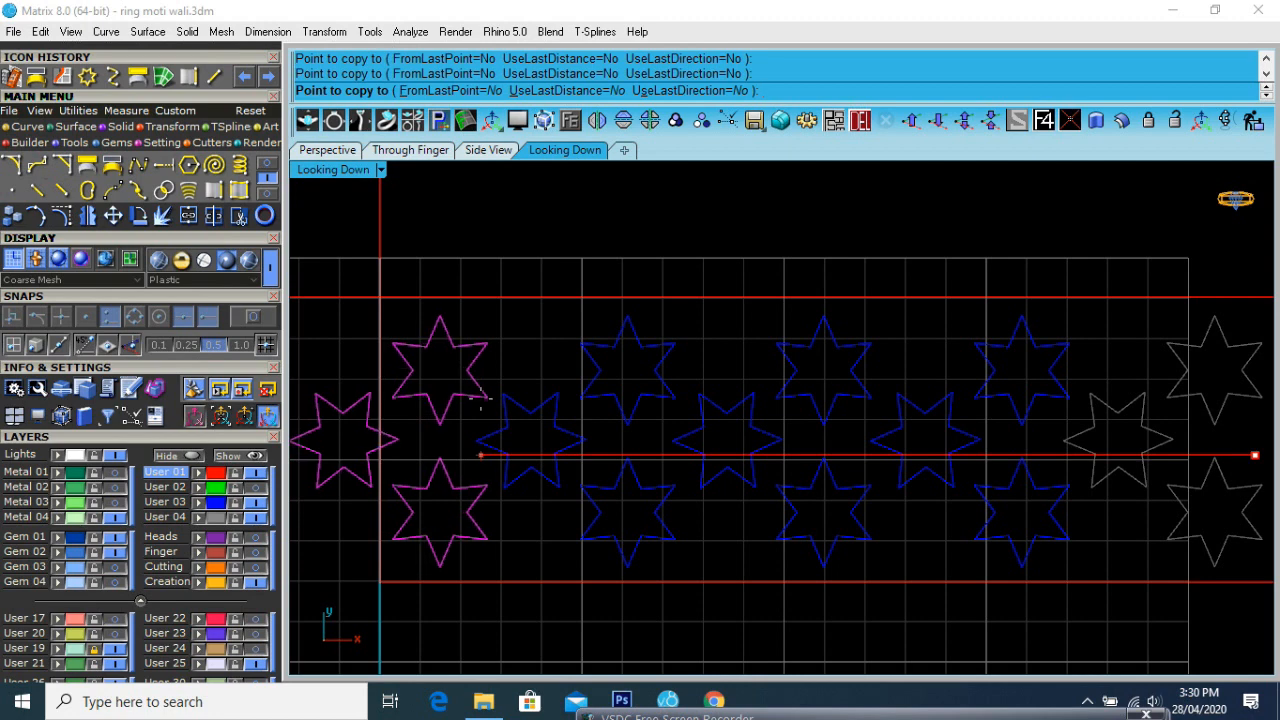
left_click(481, 408)
right_click(481, 408)
Delete the leftover rotated star that crosses the rectangle's left edge
left_click(350, 406)
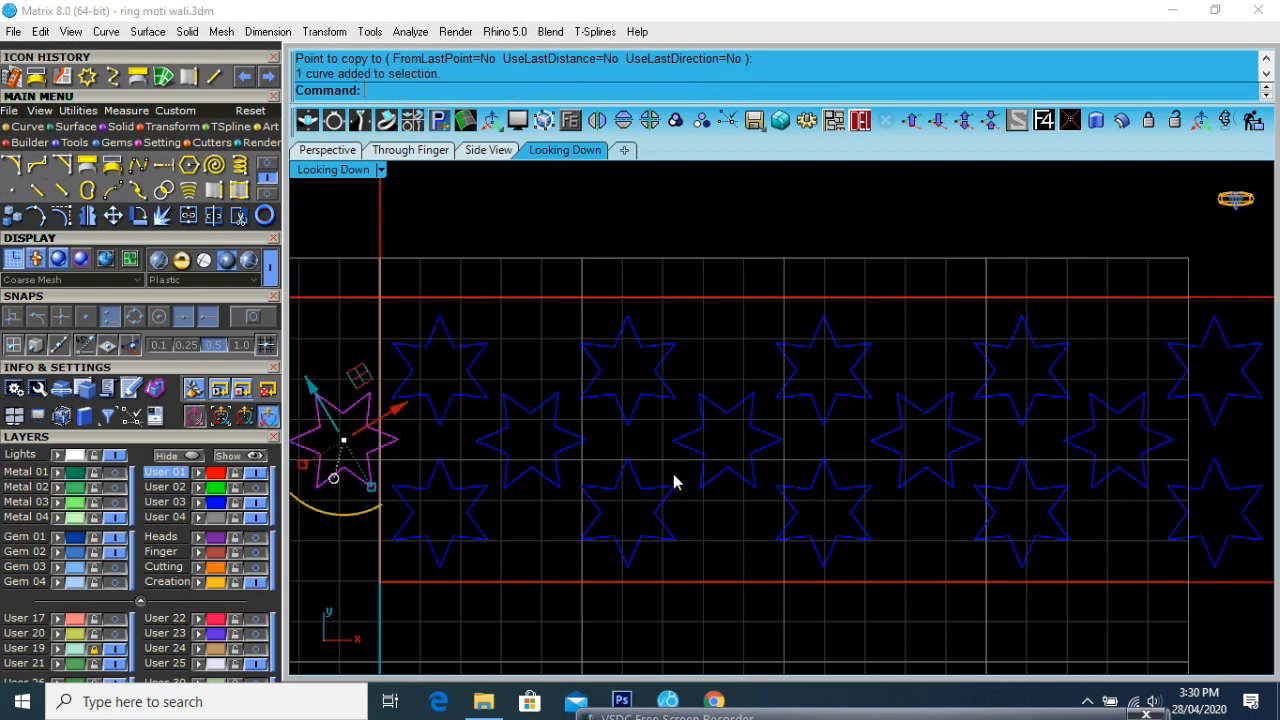
left_click(860, 120)
scroll(567, 342, "down", 3)
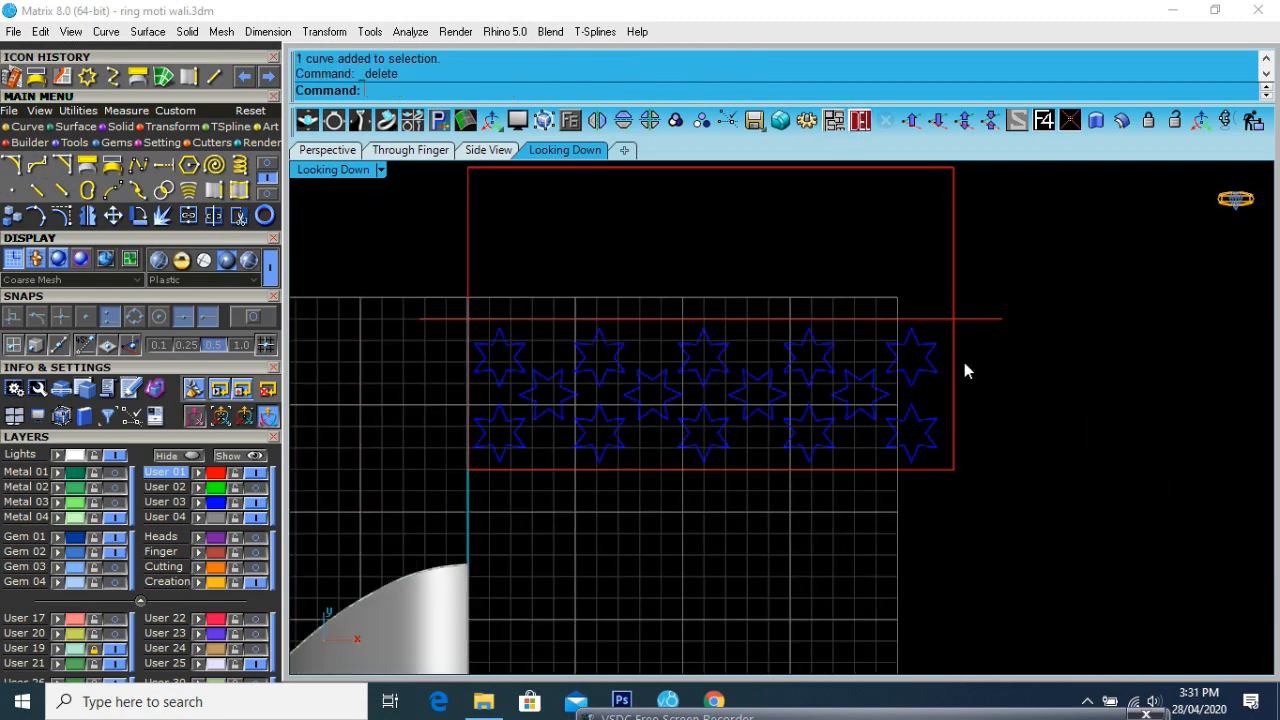
Select all the stars in the rectangle's lower half, leaving out the rectangle outline
left_click_drag(388, 468, 386, 465)
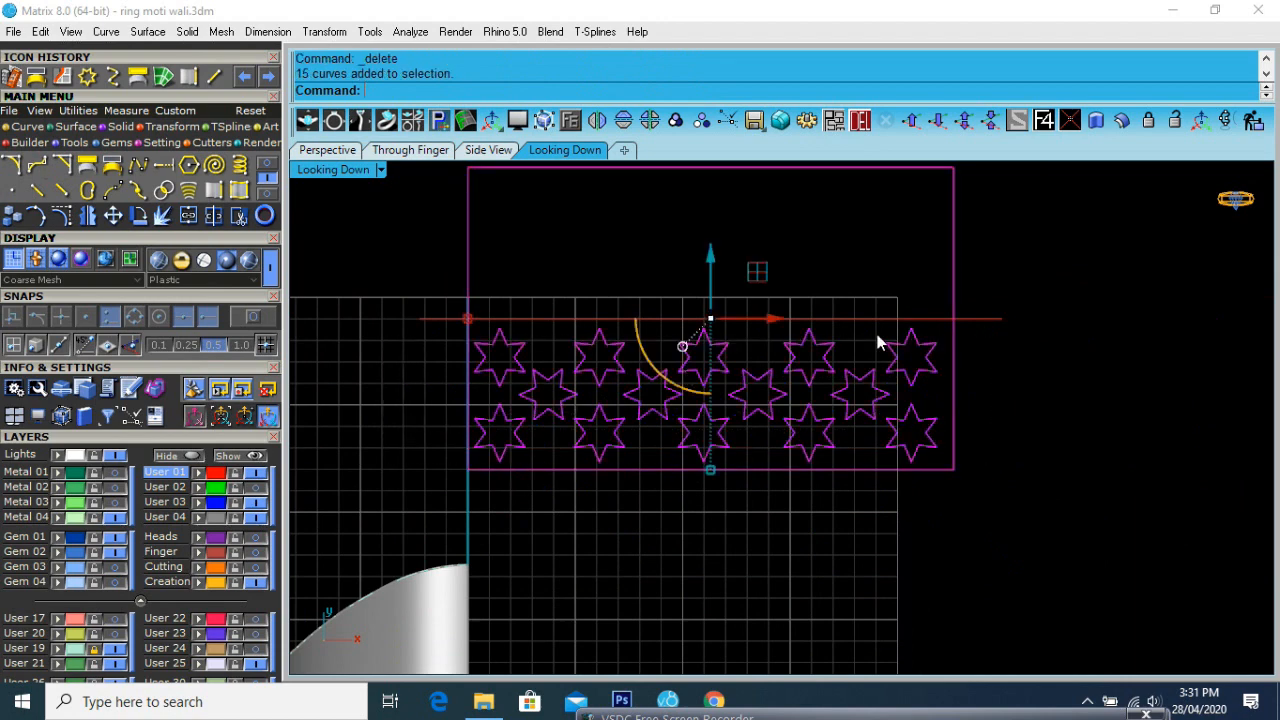
left_click_drag(948, 527, 948, 527, "ctrl")
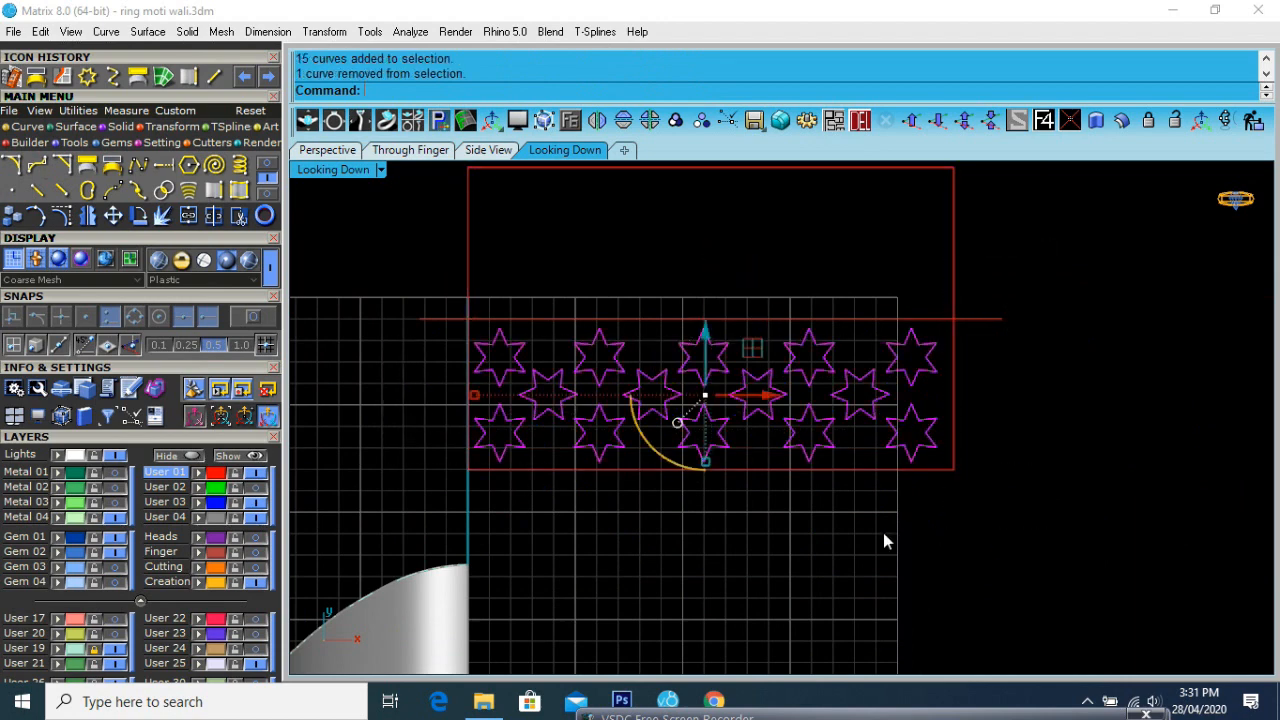
Try to mirror the selected stars upward across a horizontal axis at the upper middle star's tip
left_click(88, 215)
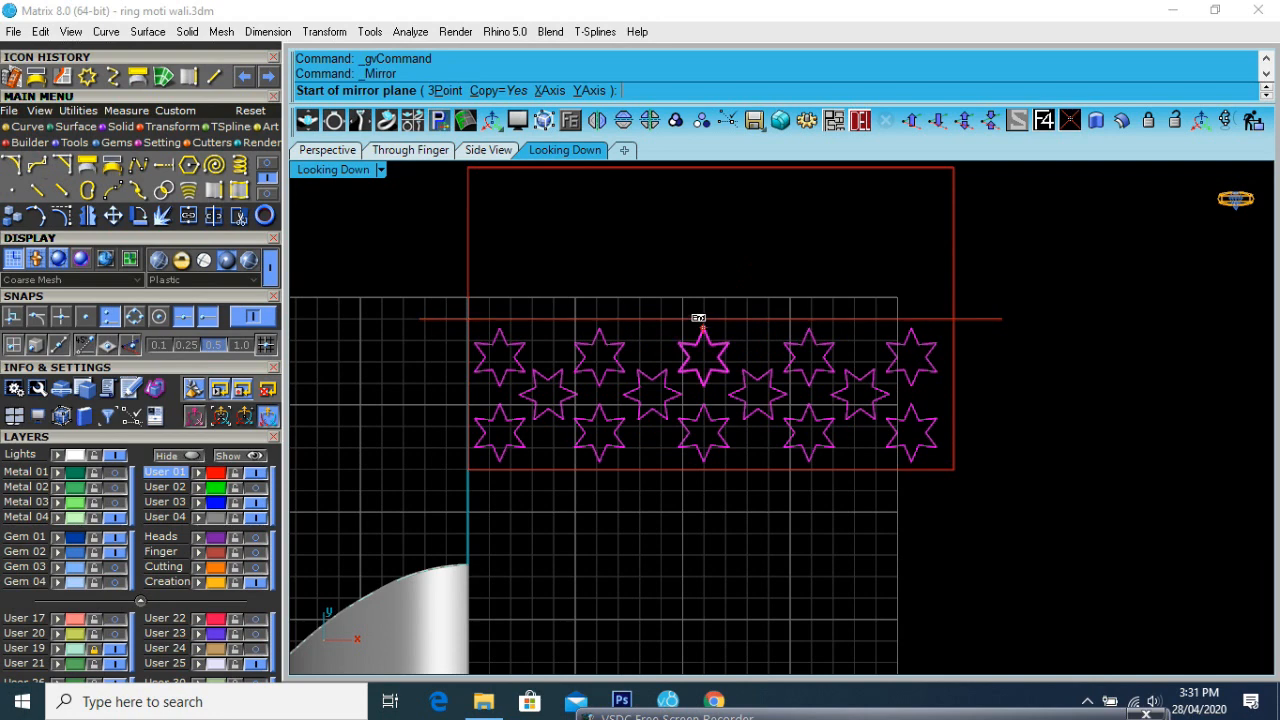
left_click(701, 320)
left_click(1098, 395)
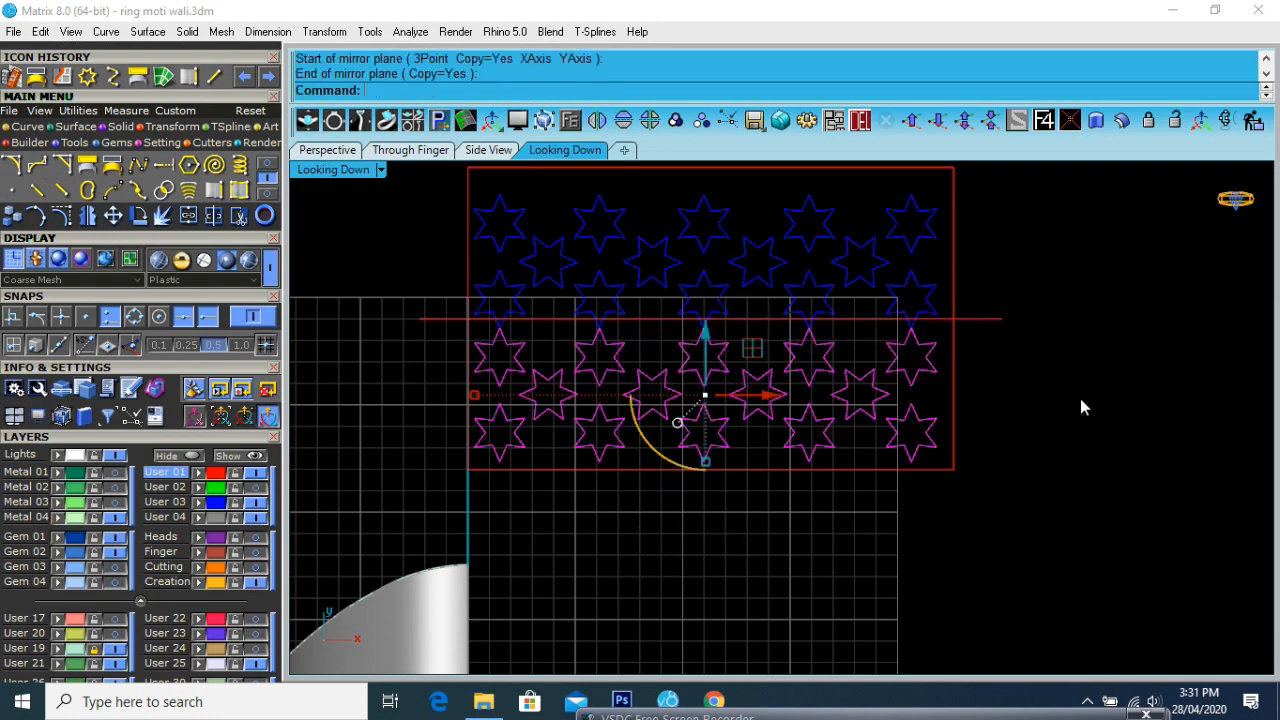
scroll(726, 365, "up", 3)
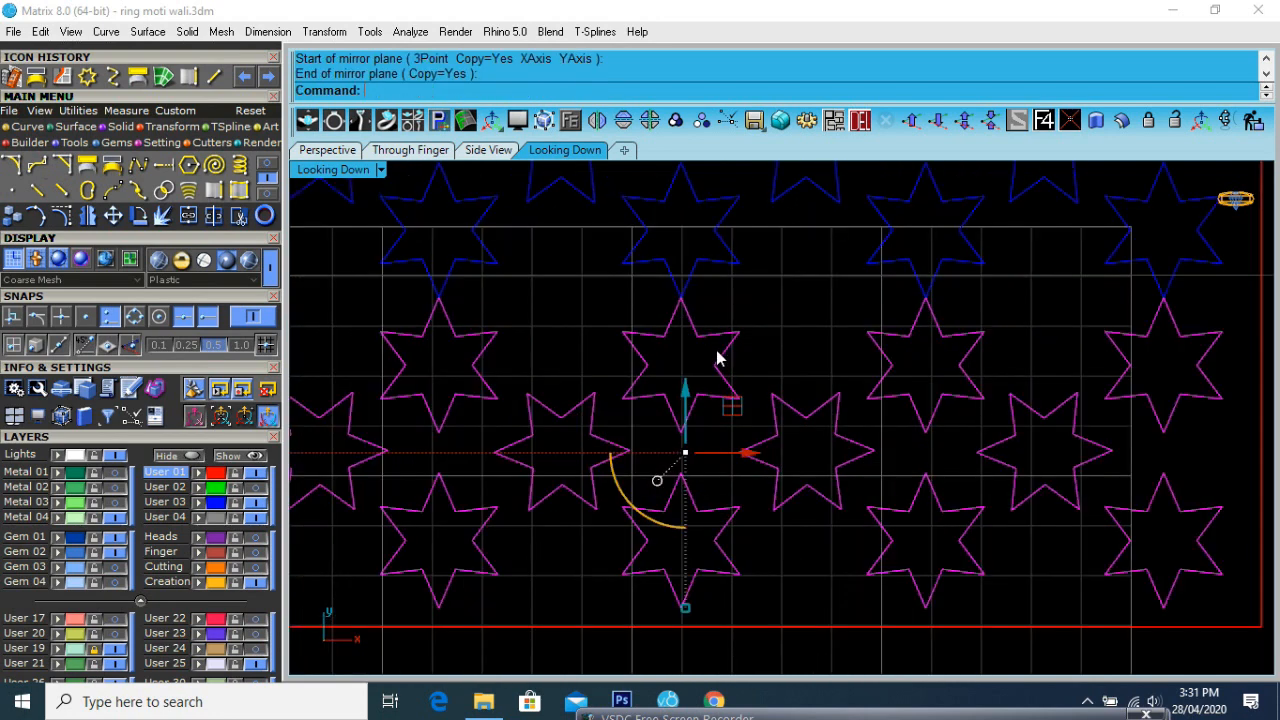
scroll(655, 409, "down", 3)
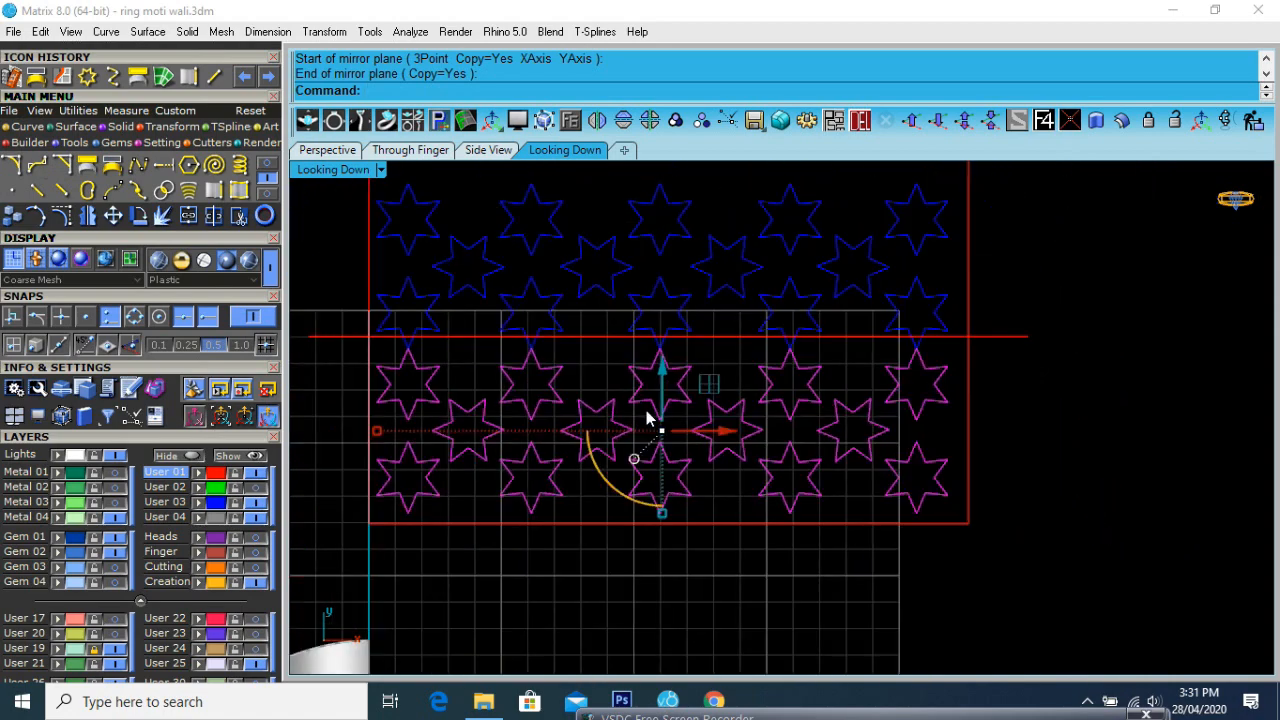
key("ctrl+z")
Mirror the selected stars across the rectangle's horizontal centre line to fill the upper half
key("Return")
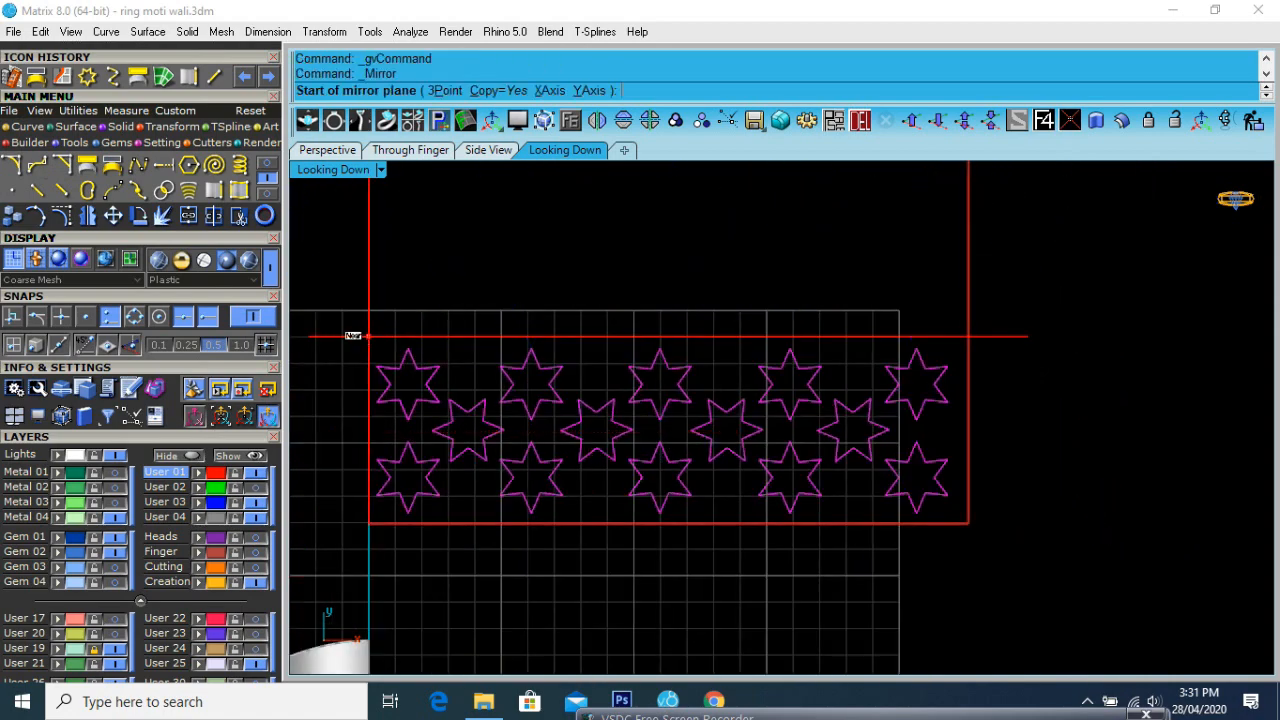
left_click(341, 336)
left_click(1141, 382)
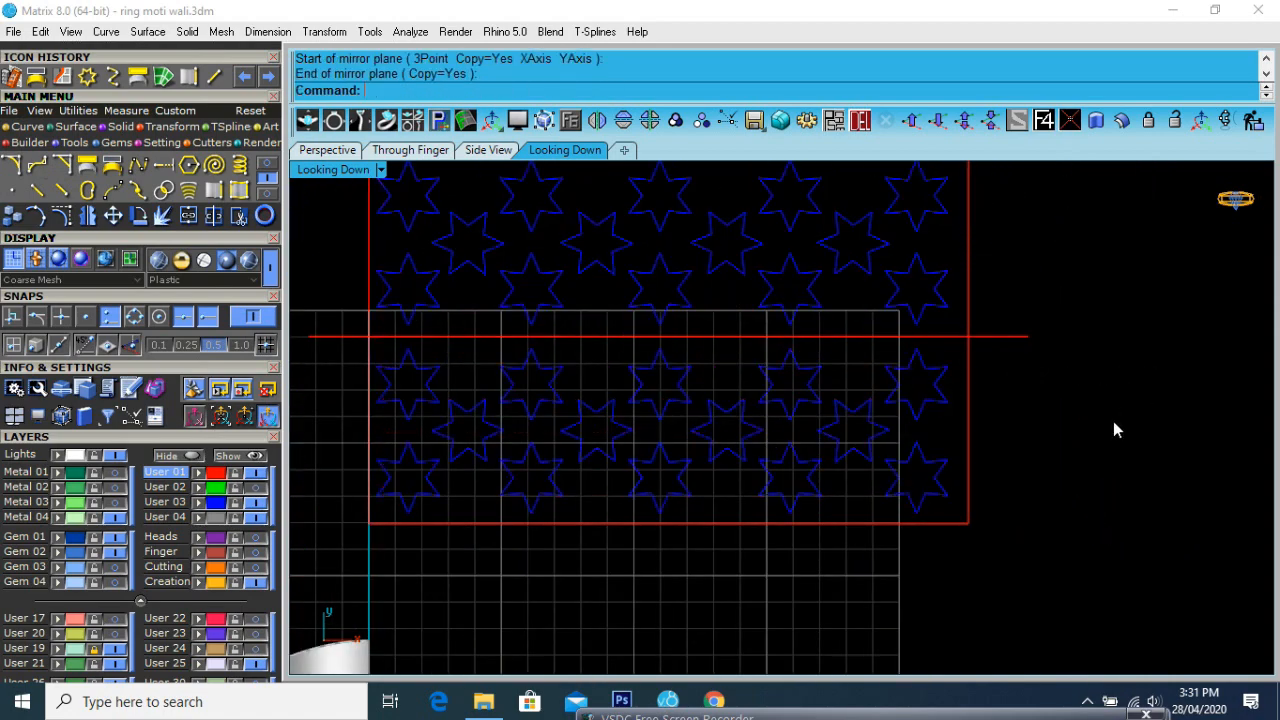
scroll(831, 374, "down", 2)
right_click_drag(831, 374, 831, 401)
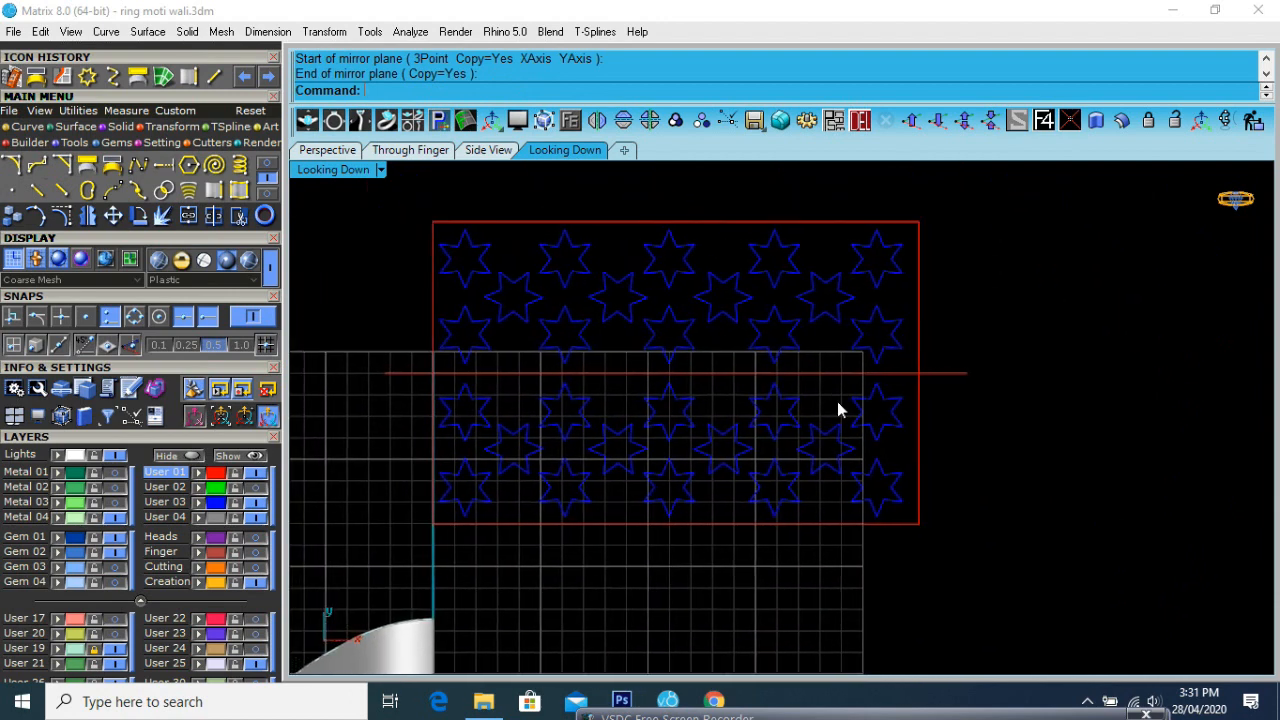
Copy one rotated star from the lower half straight up onto the horizontal centre line, between the star columns
scroll(640, 452, "up", 2)
left_click(644, 452)
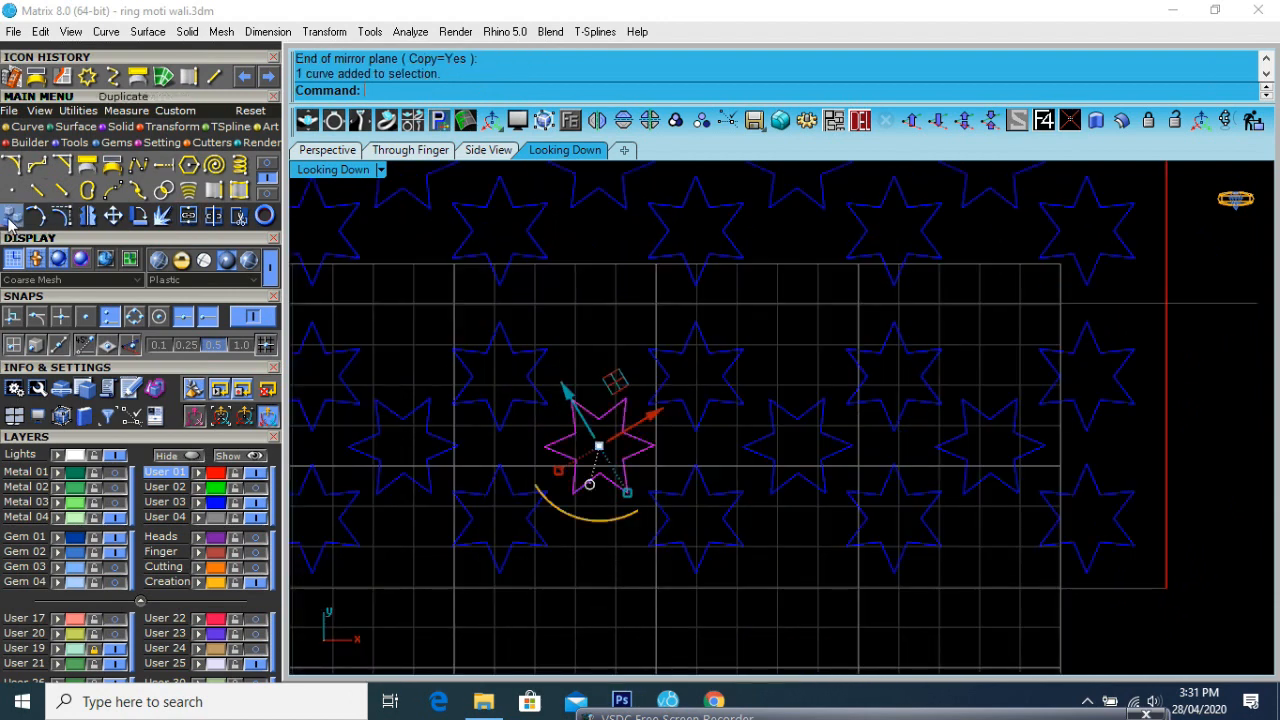
left_click(12, 216)
left_click(618, 428)
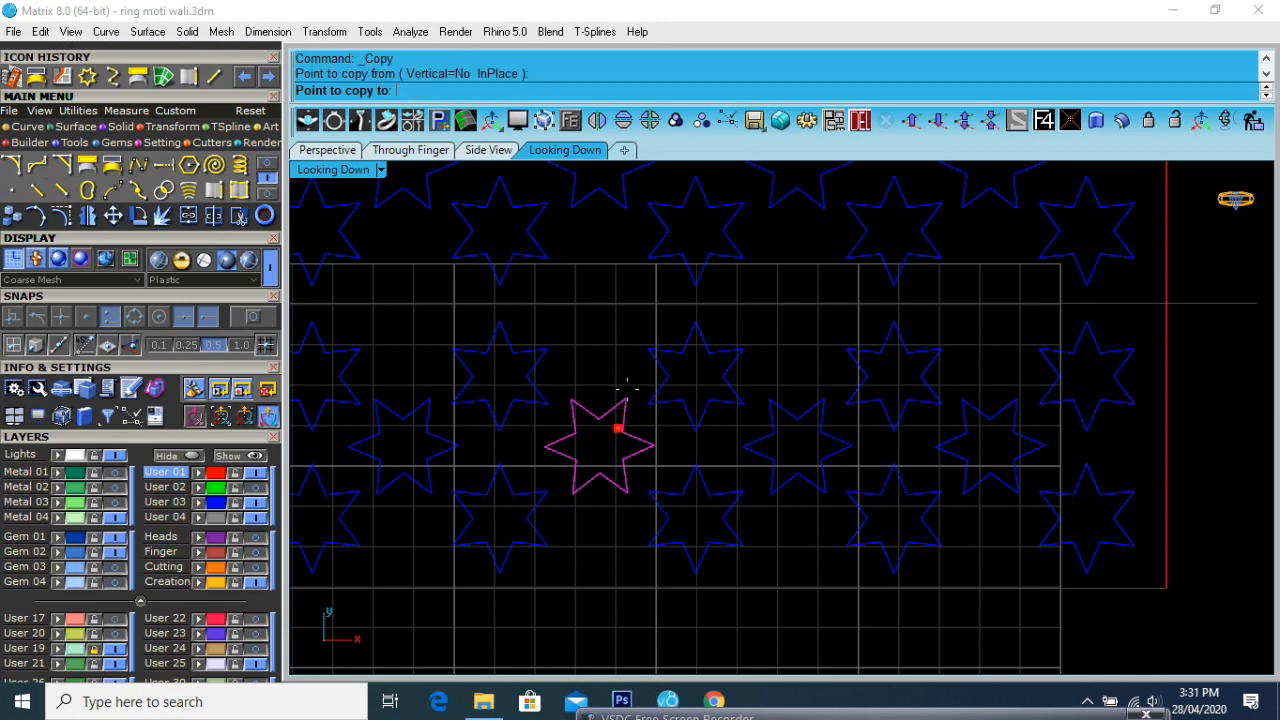
scroll(620, 285, "up", 2)
left_click(620, 279)
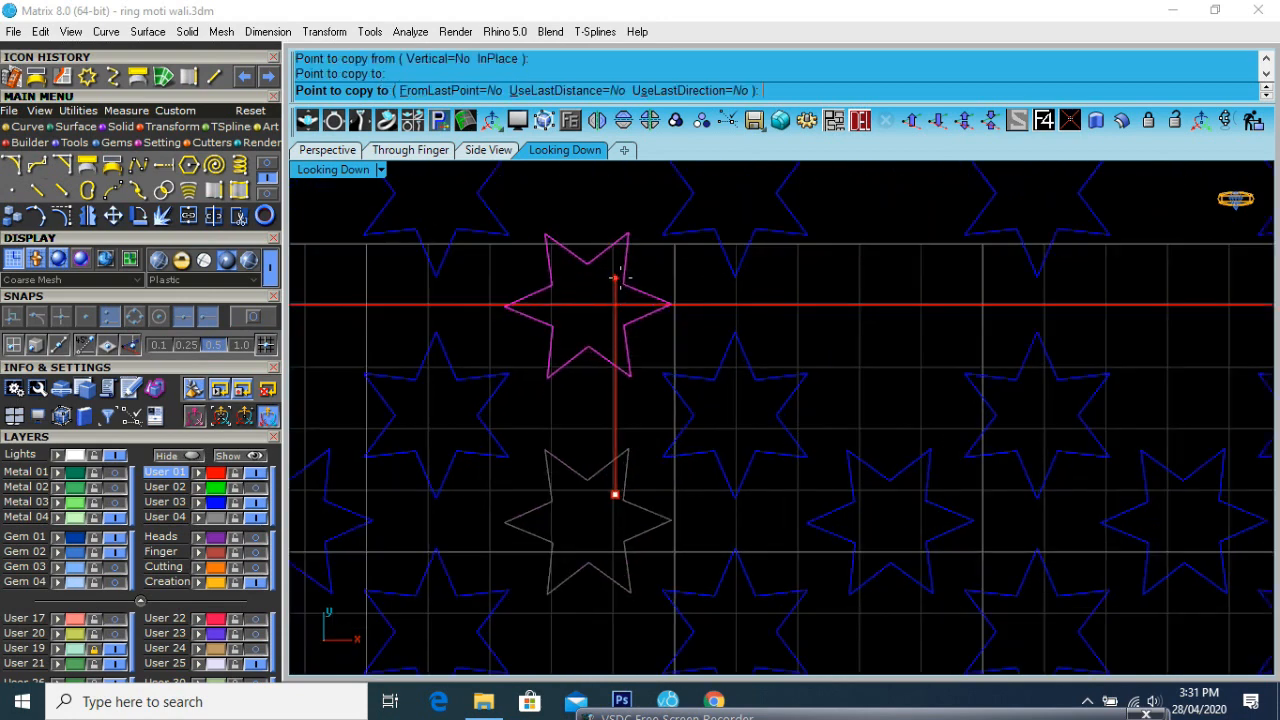
right_click(620, 279)
Copy the centre-line star along the line into the other three gaps between columns, twice rightward and once leftward
left_click(638, 322)
right_click(594, 299)
left_click(590, 299)
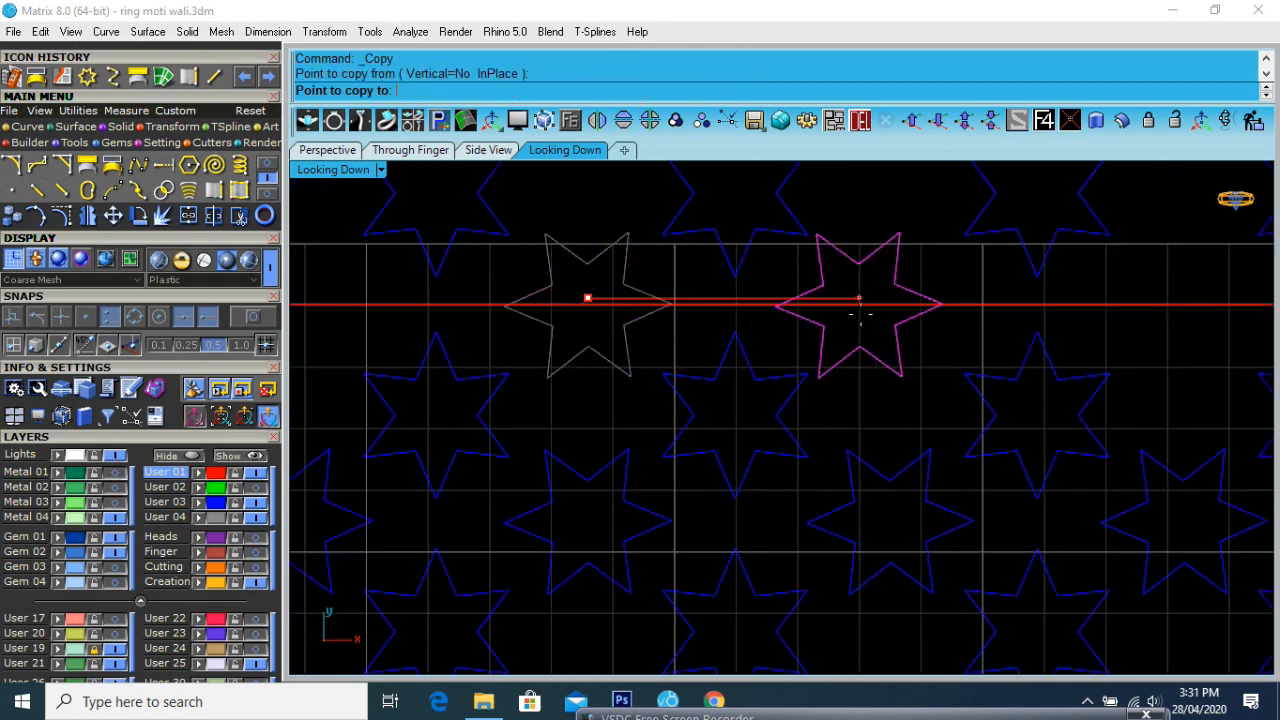
left_click(888, 311)
scroll(571, 291, "down", 3)
scroll(757, 337, "up", 4)
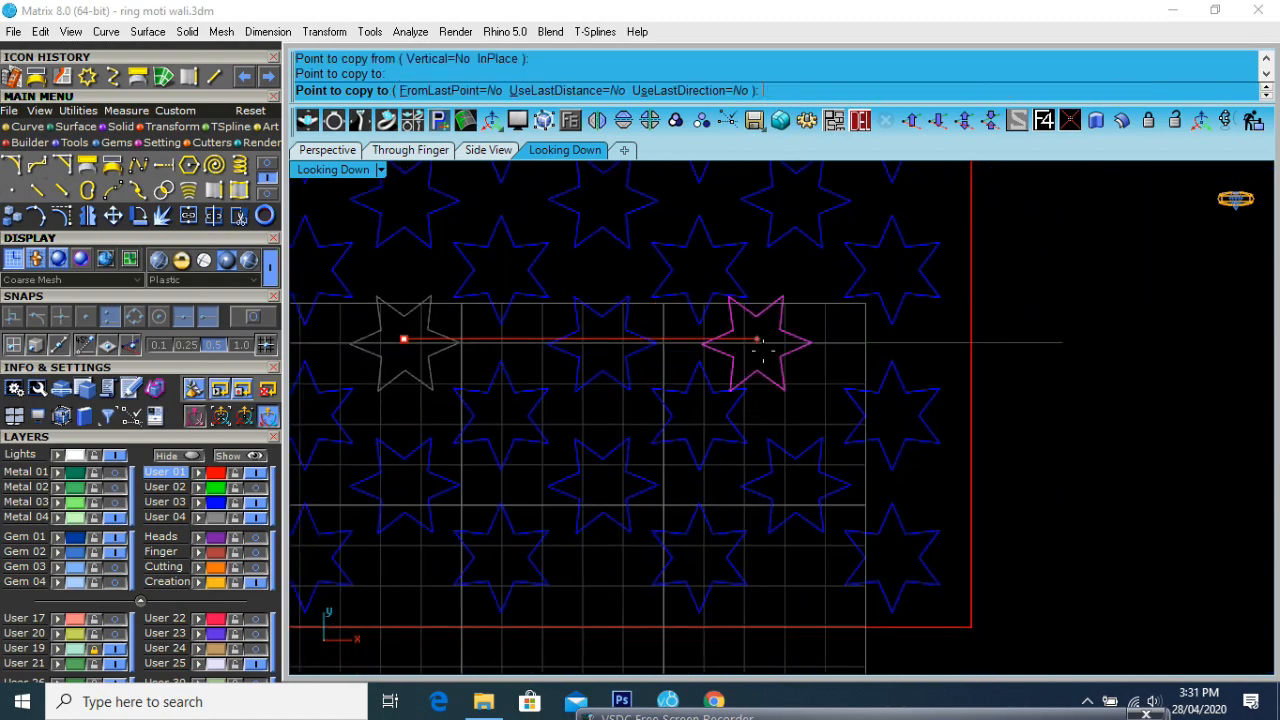
left_click(826, 337)
scroll(843, 335, "down", 3)
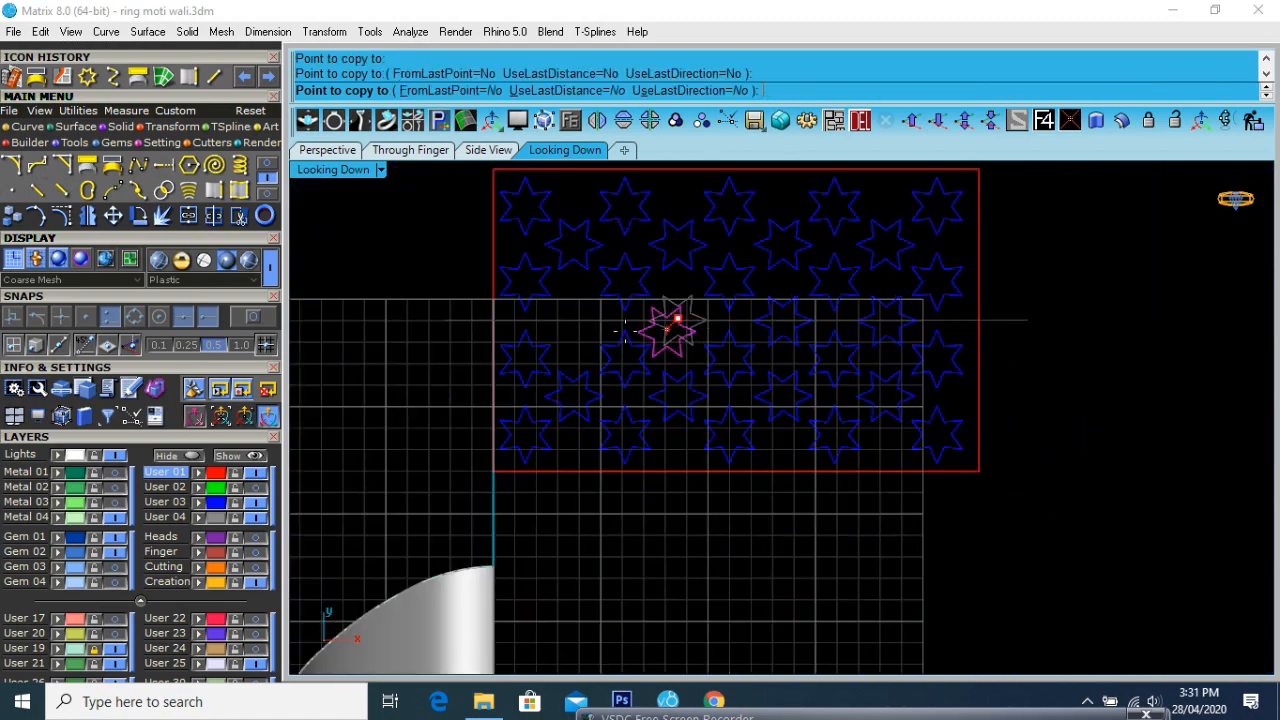
scroll(640, 327, "up", 4)
left_click(594, 323)
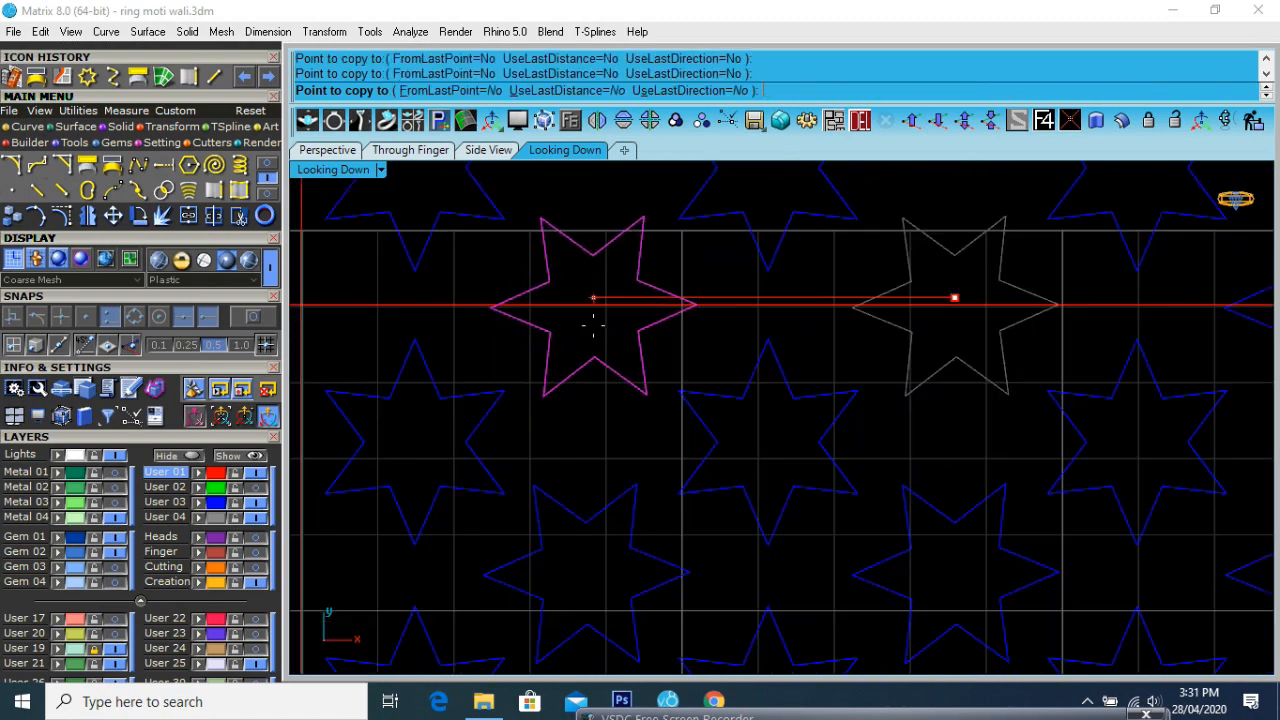
right_click(508, 361)
Move the horizontal centre line to the Gem 01 layer and lock that layer
scroll(506, 360, "down", 10)
left_click(806, 345)
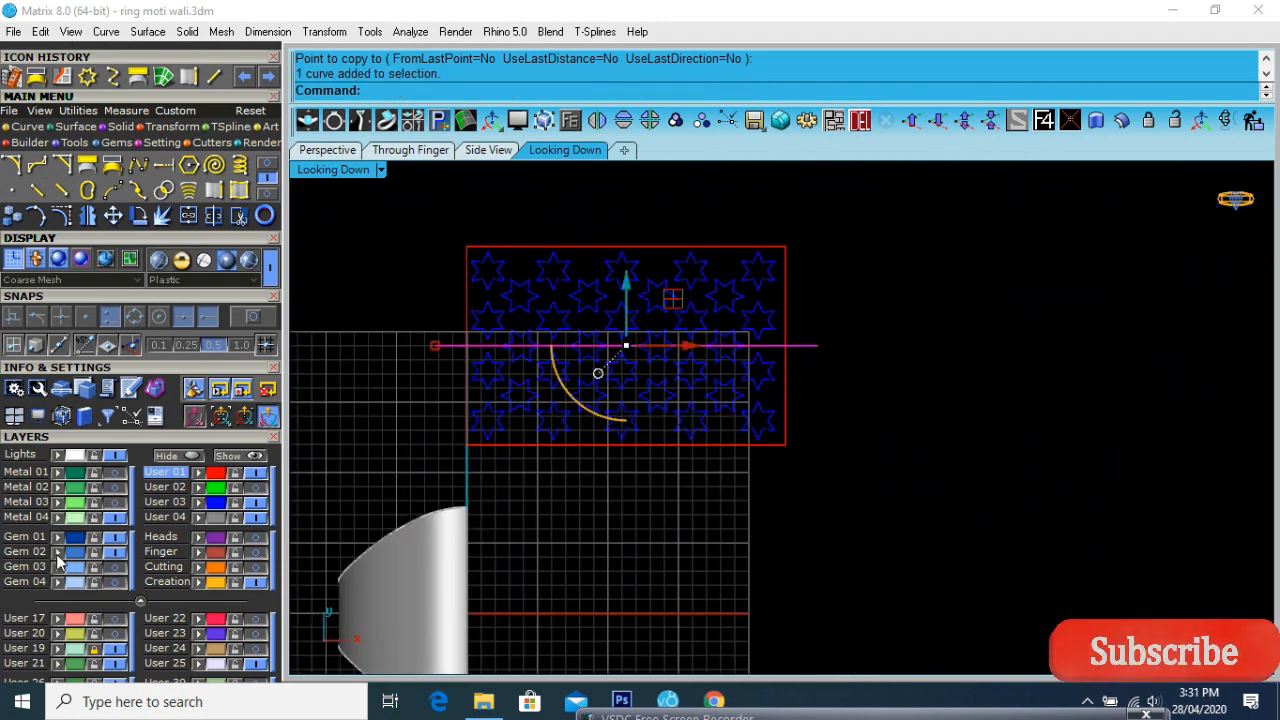
left_click(590, 471)
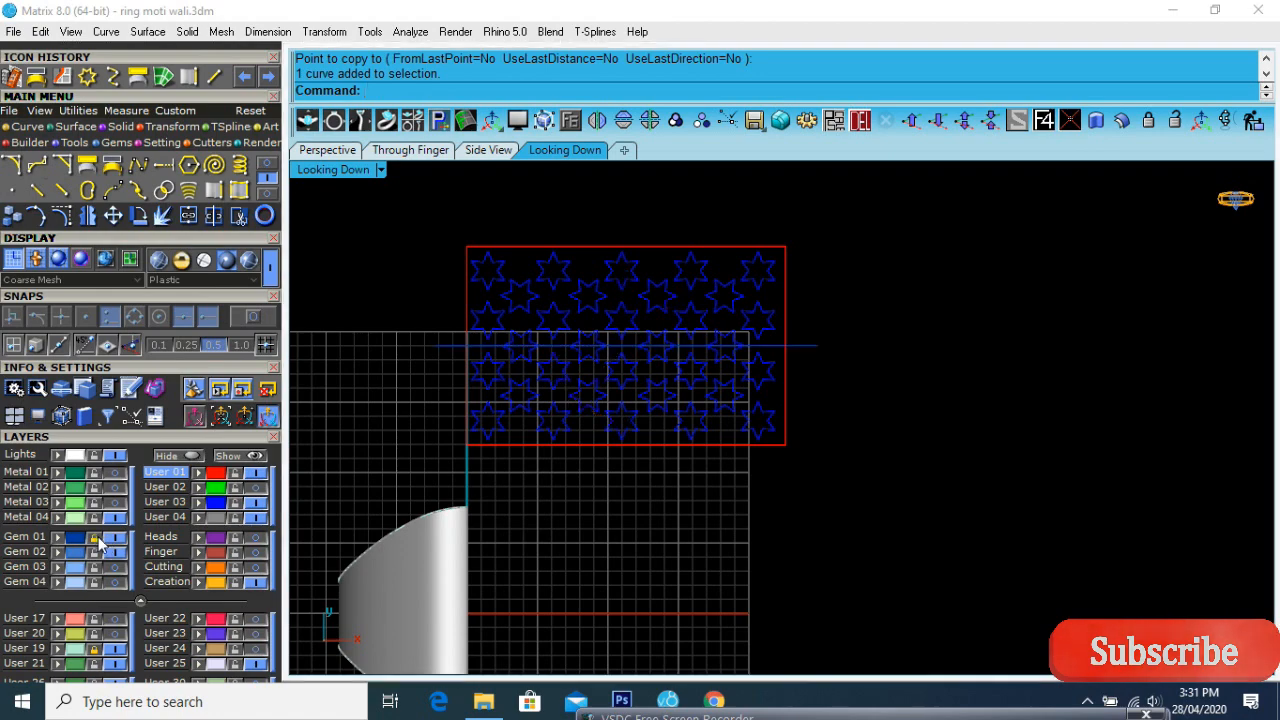
Apply the flat star pattern and its rectangle outline onto the curved ring surface in the perspective view
left_click(329, 151)
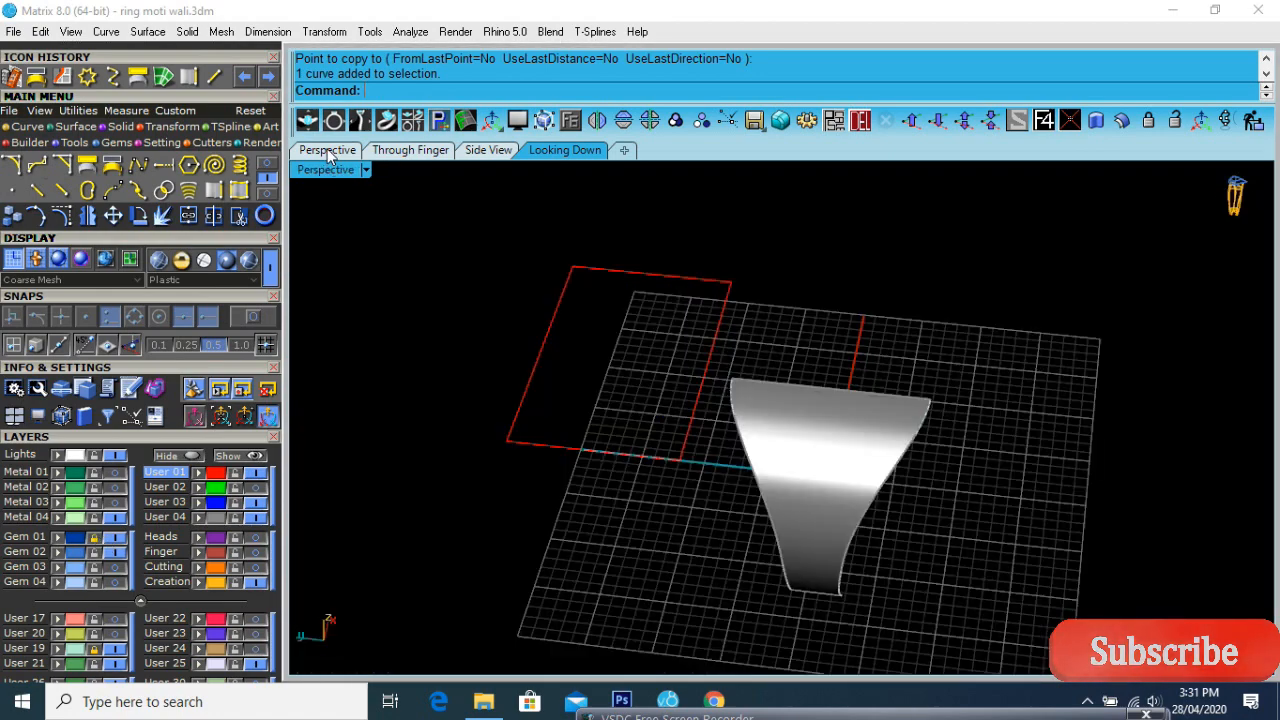
scroll(645, 347, "down", 2)
right_click_drag(773, 378, 690, 455)
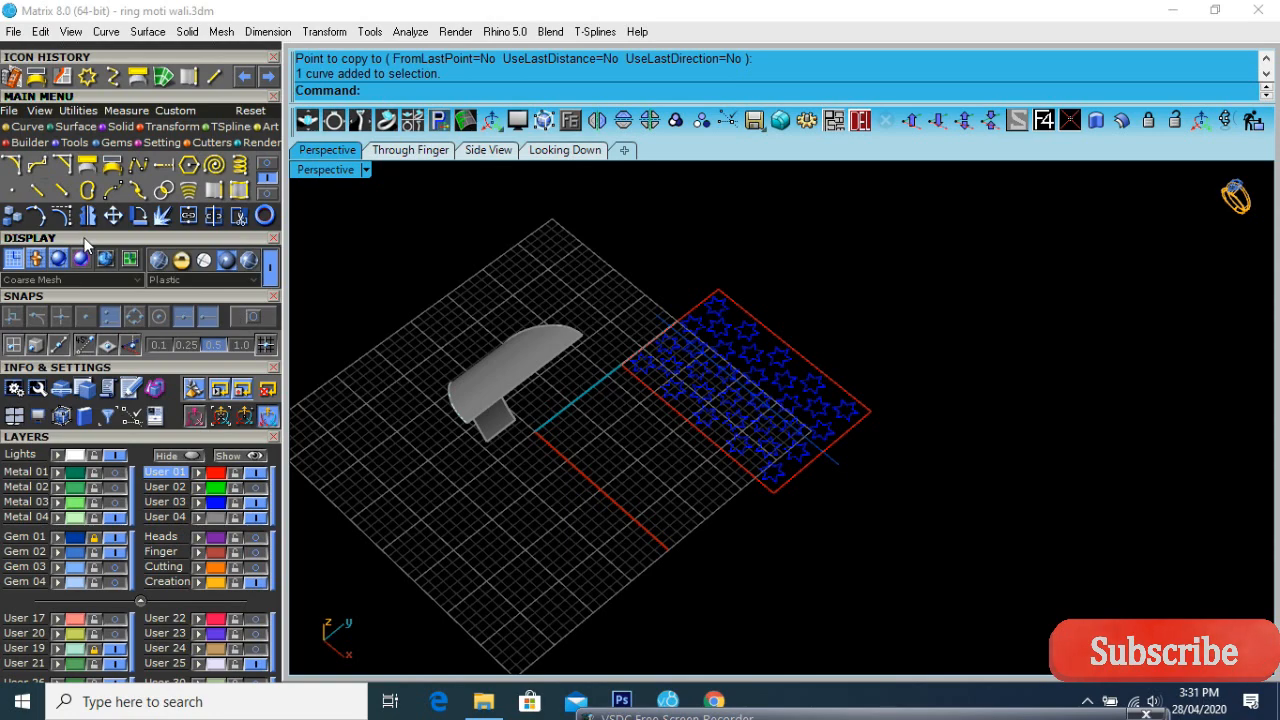
left_click(121, 170)
left_click_drag(651, 549, 651, 549)
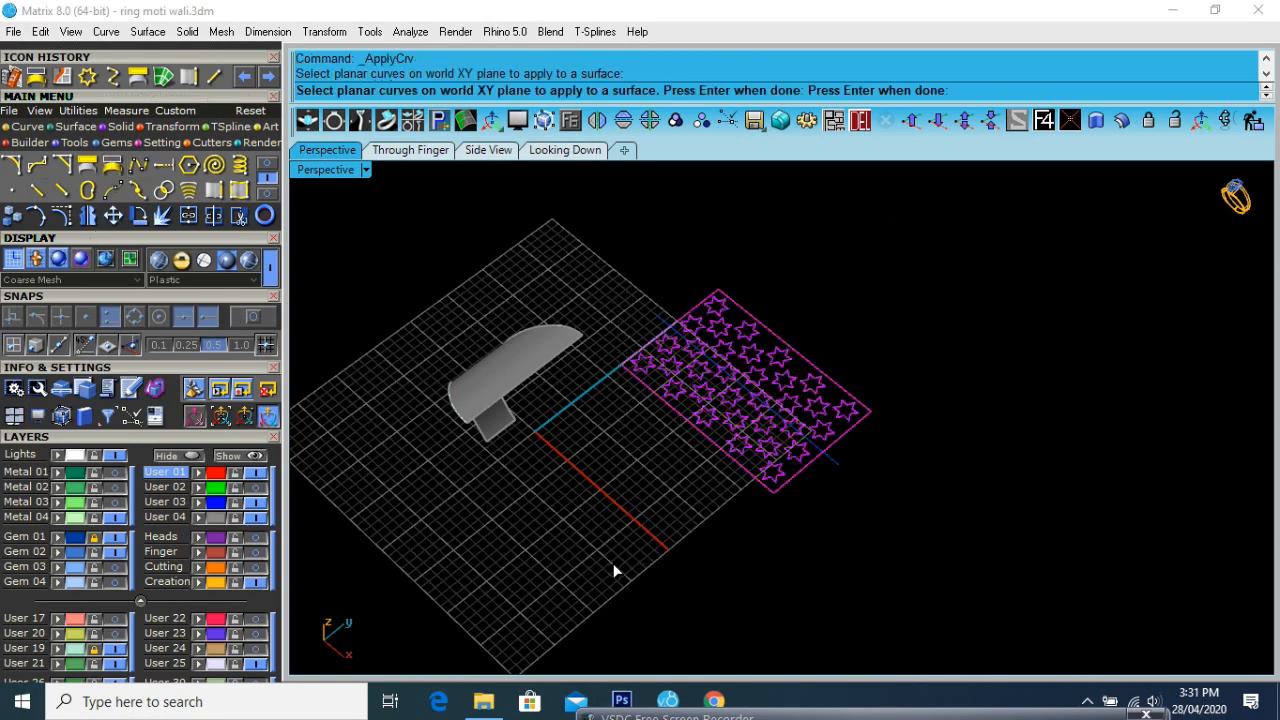
key("Return")
right_click_drag(523, 534, 793, 444)
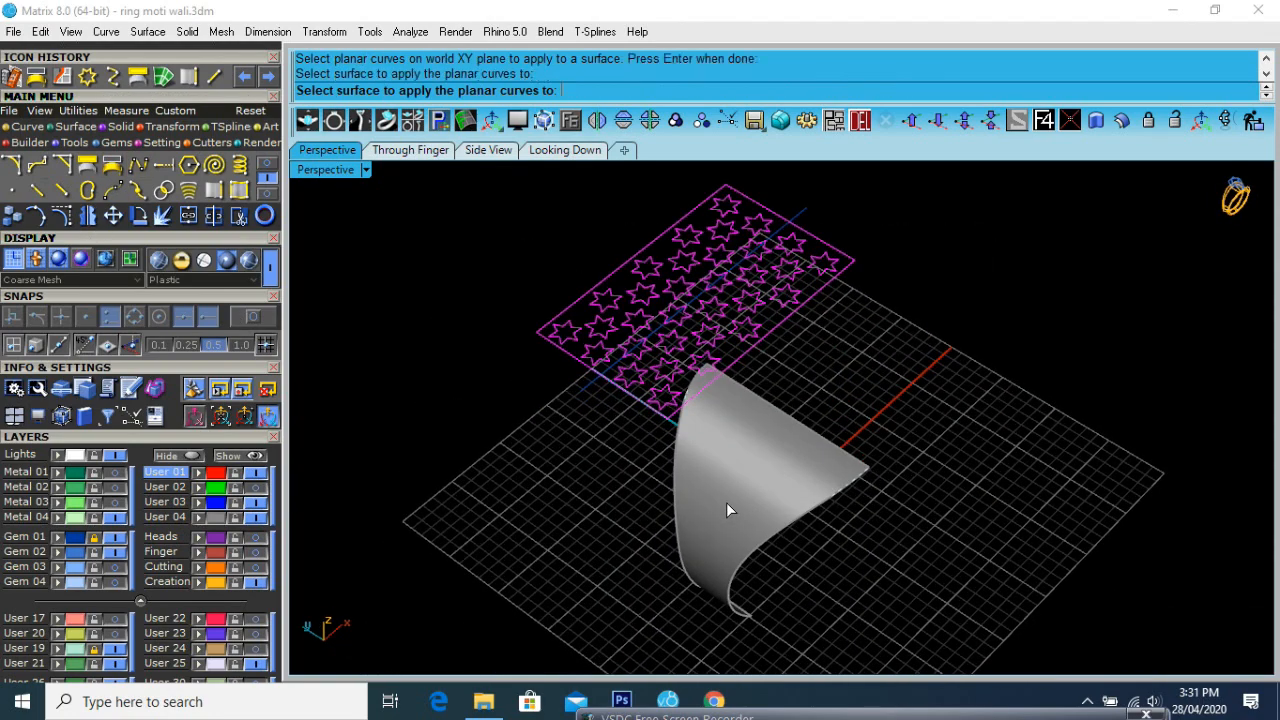
left_click(726, 502)
right_click_drag(726, 502, 1040, 354)
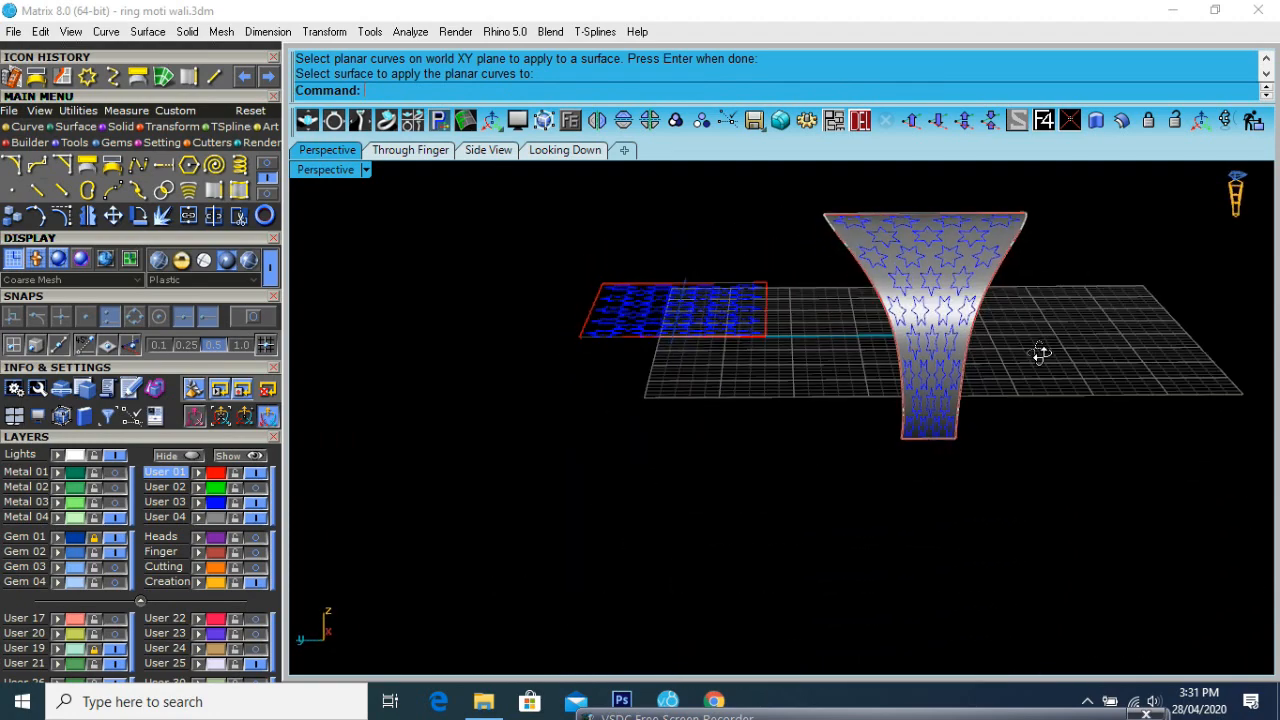
Delete the four lowest rows of star curves on the ring surface's narrow end, keeping the surface and its outline
scroll(937, 400, "up", 4)
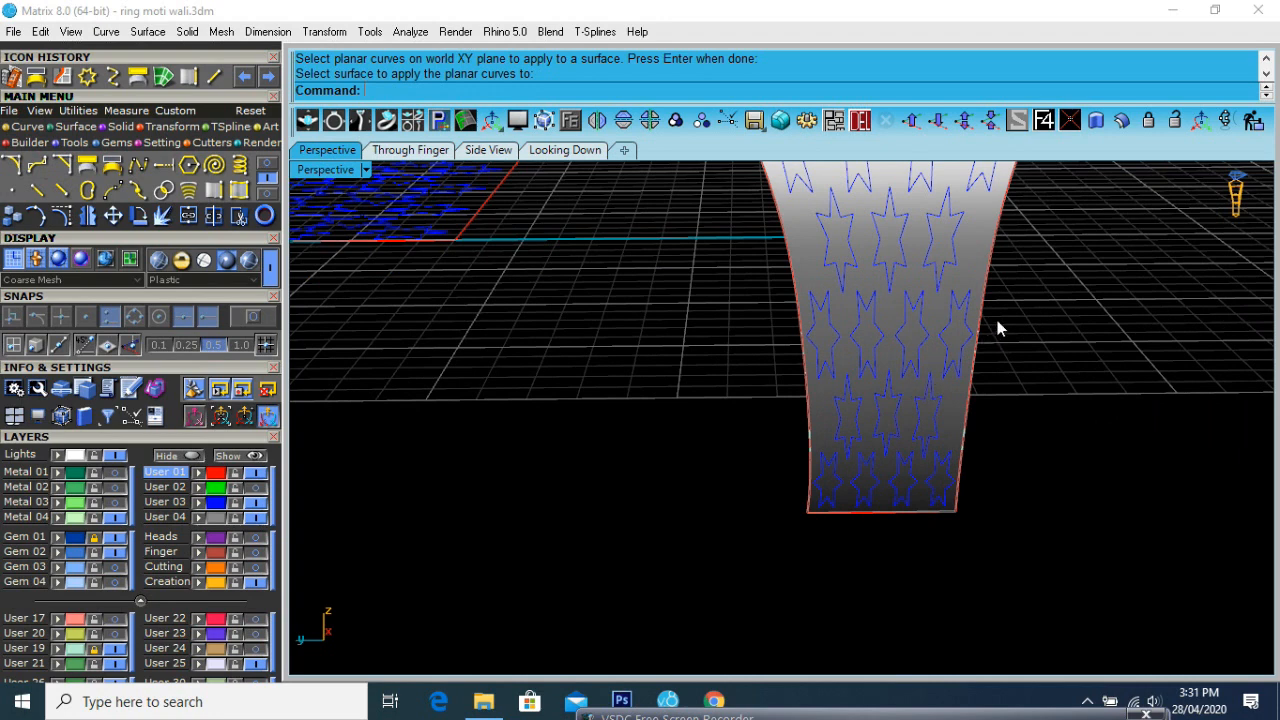
left_click_drag(667, 565, 668, 565)
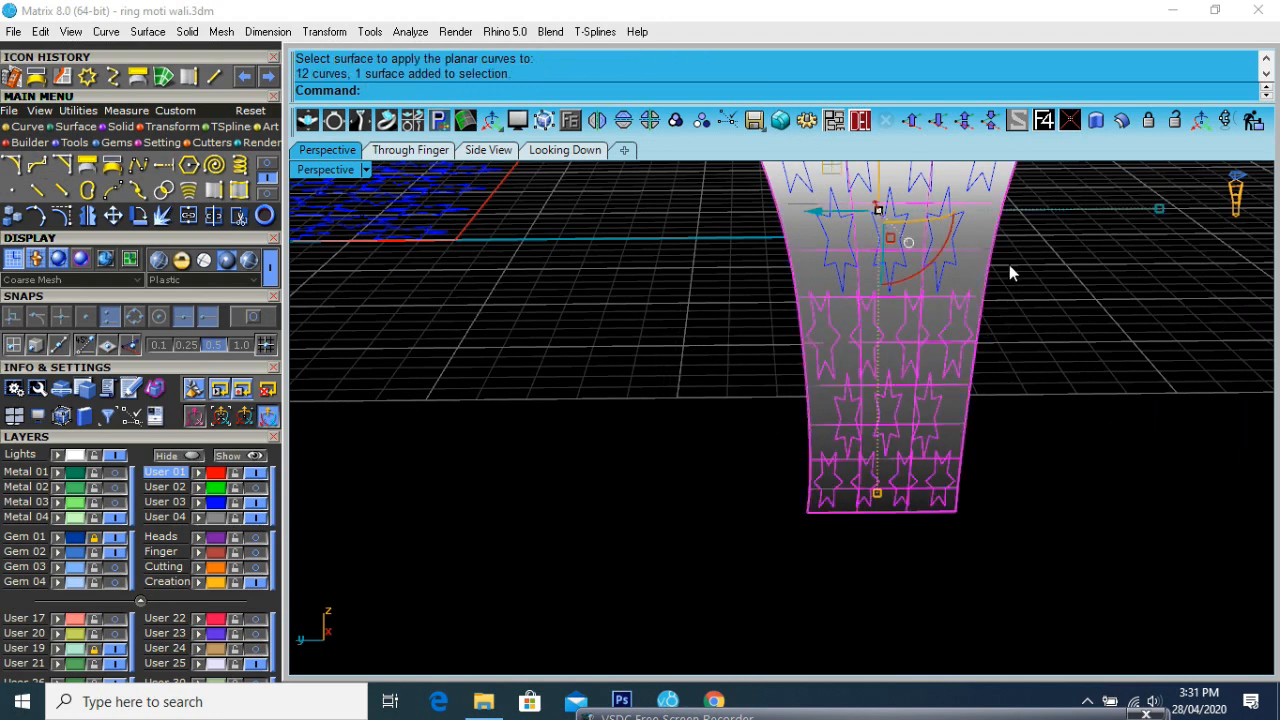
left_click(850, 276, "ctrl")
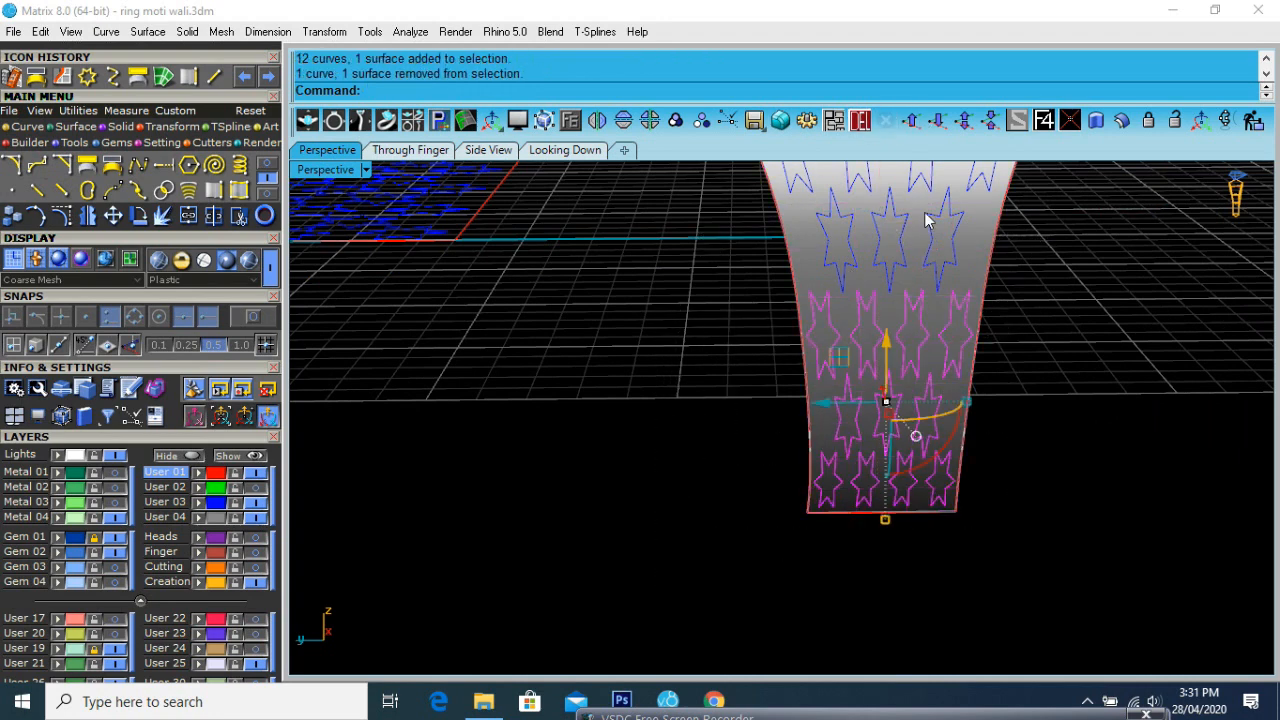
left_click_drag(1026, 249, 664, 329, "shift")
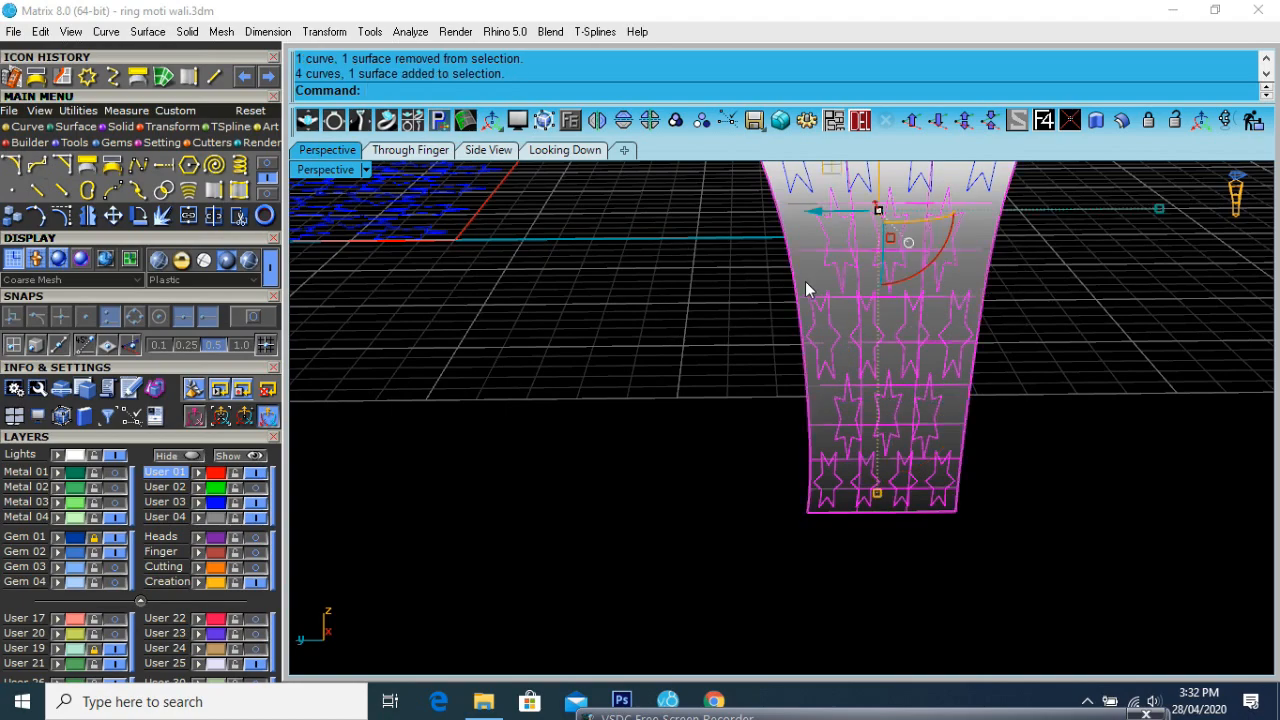
right_click_drag(805, 281, 685, 405, "shift")
left_click_drag(973, 267, 478, 265, "ctrl")
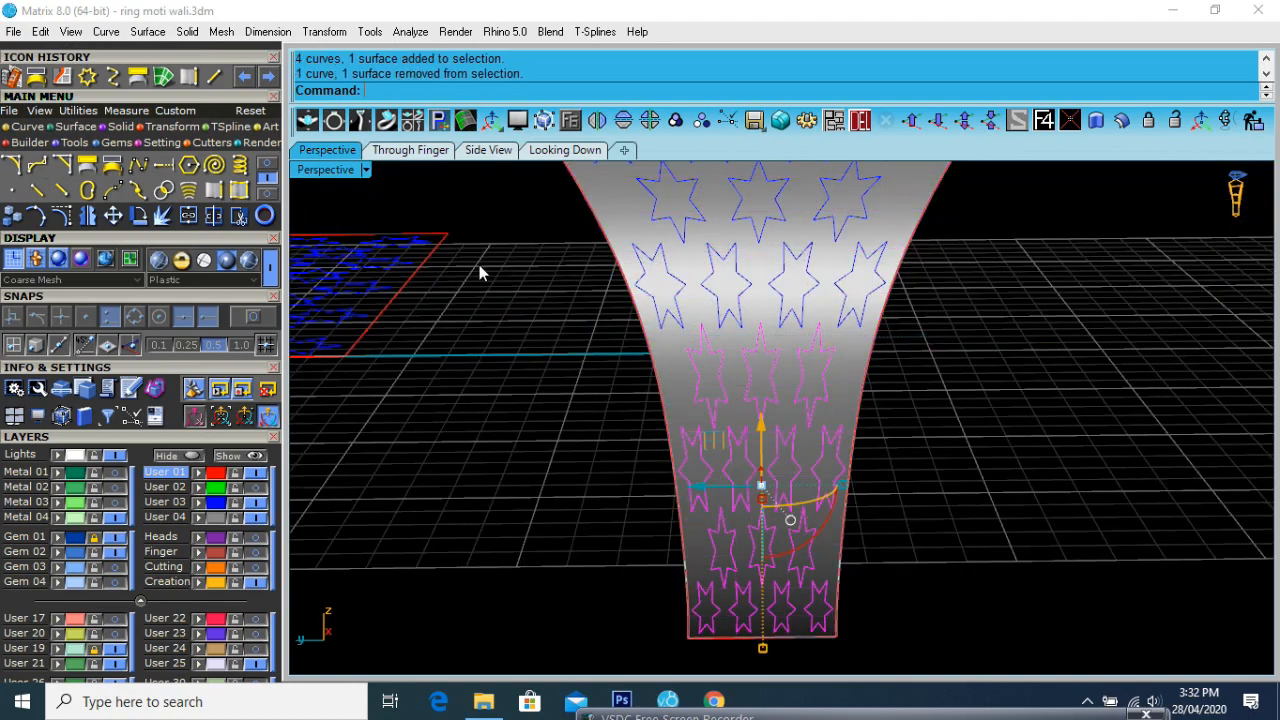
left_click(861, 121)
Split the ring surface using the remaining star curves on it as cutting objects
scroll(927, 332, "down", 7)
right_click_drag(929, 334, 746, 530)
scroll(779, 536, "up", 5)
left_click(643, 580)
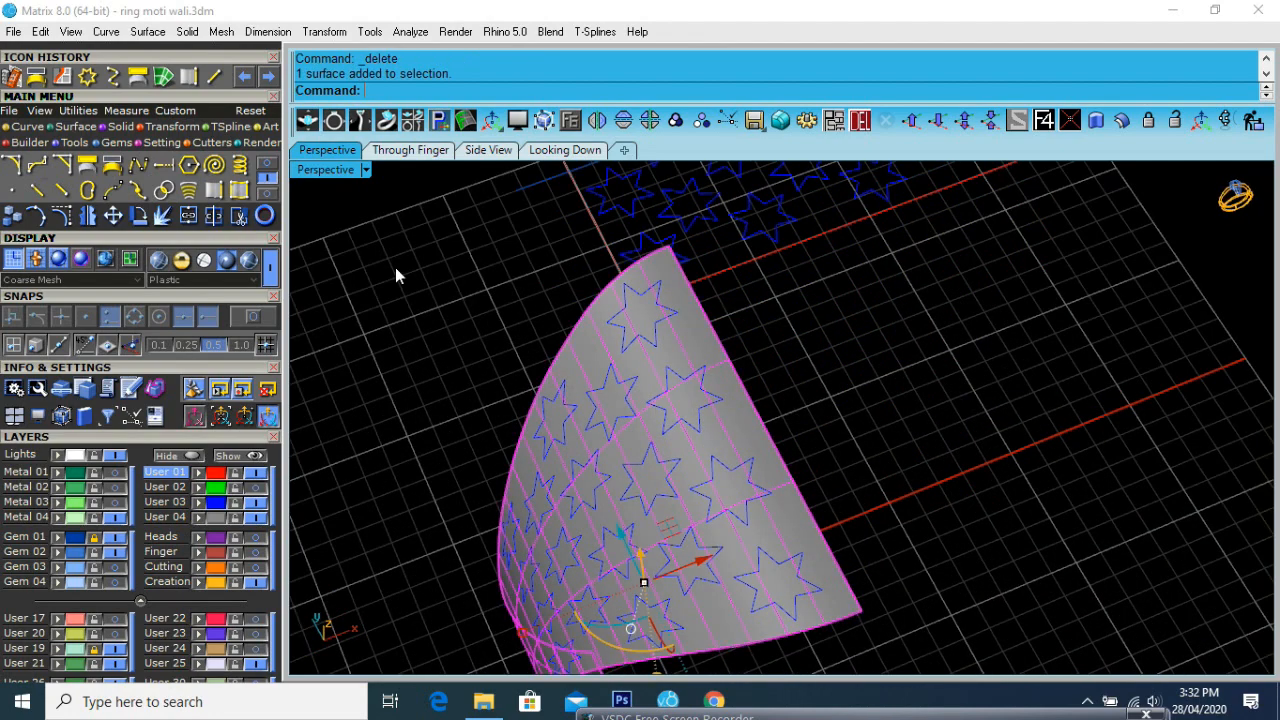
left_click(214, 215)
scroll(1113, 409, "down", 5)
right_click_drag(1113, 409, 965, 480)
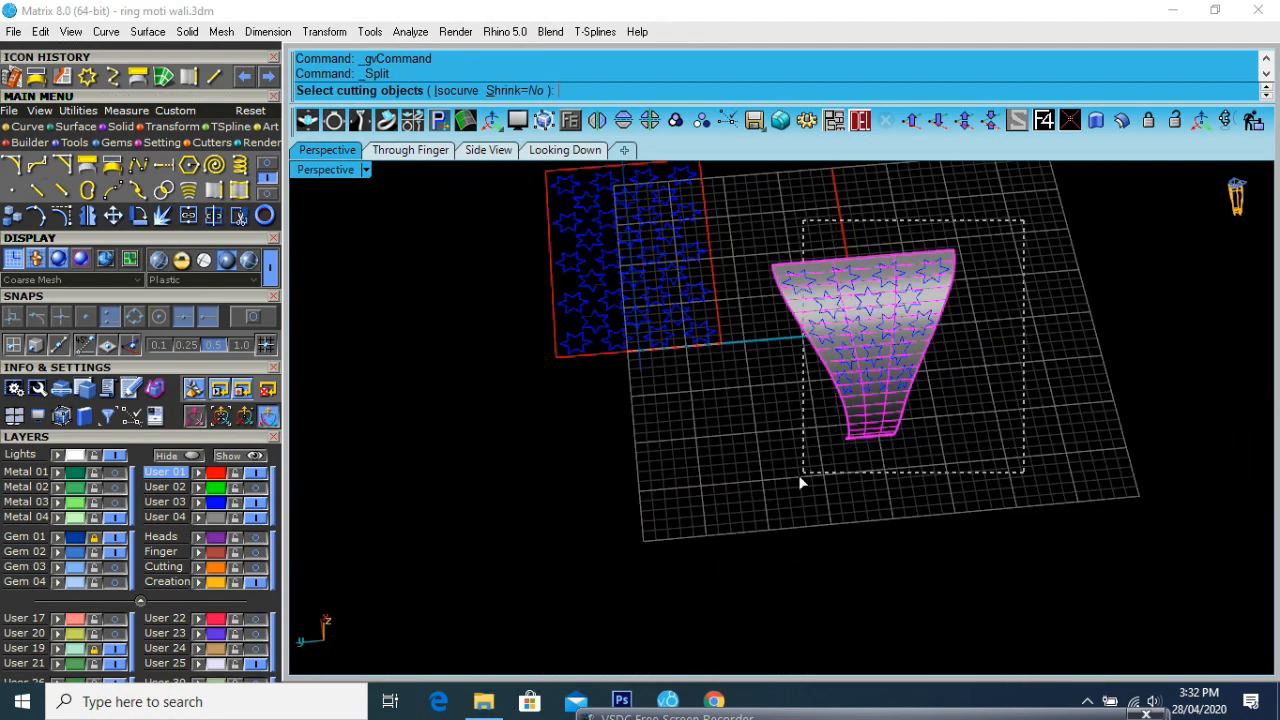
left_click_drag(770, 493, 770, 493)
right_click(770, 493)
scroll(868, 330, "up", 6)
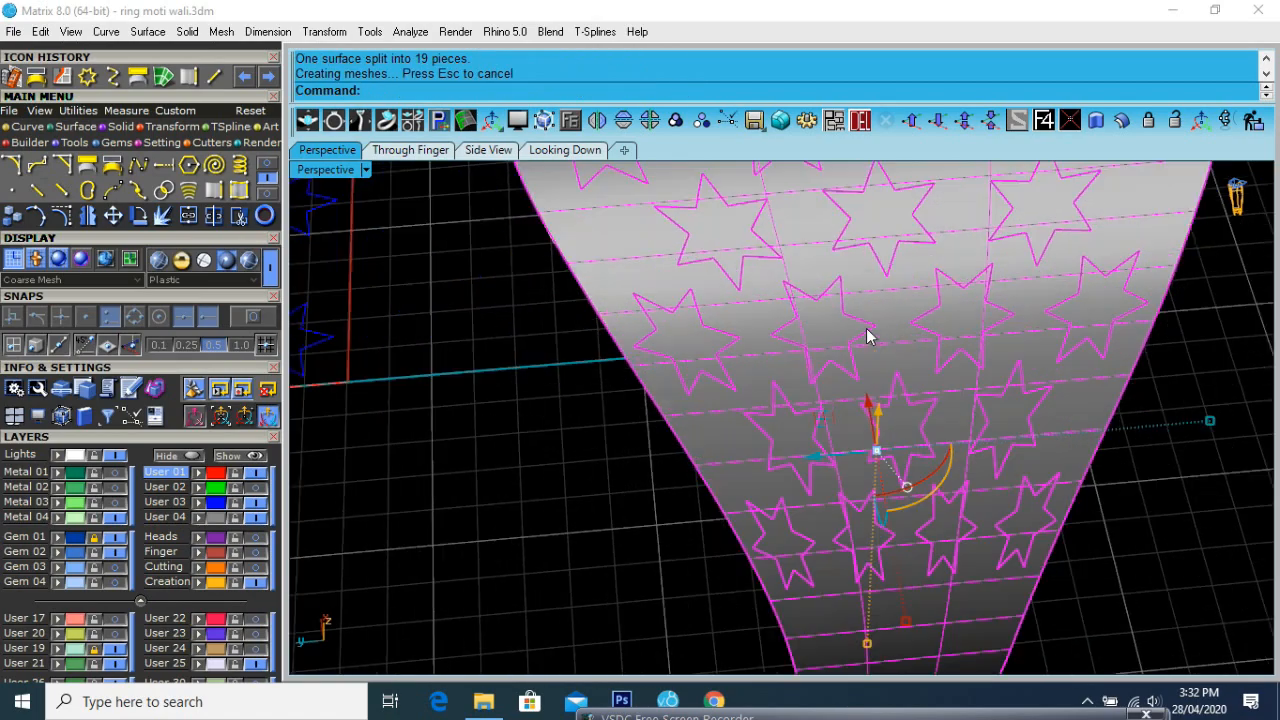
Hide the star-shaped pieces split from the ring surface, leaving the main surface with star openings
left_click(885, 362, "ctrl")
scroll(880, 385, "down", 8)
right_click_drag(866, 466, 680, 440)
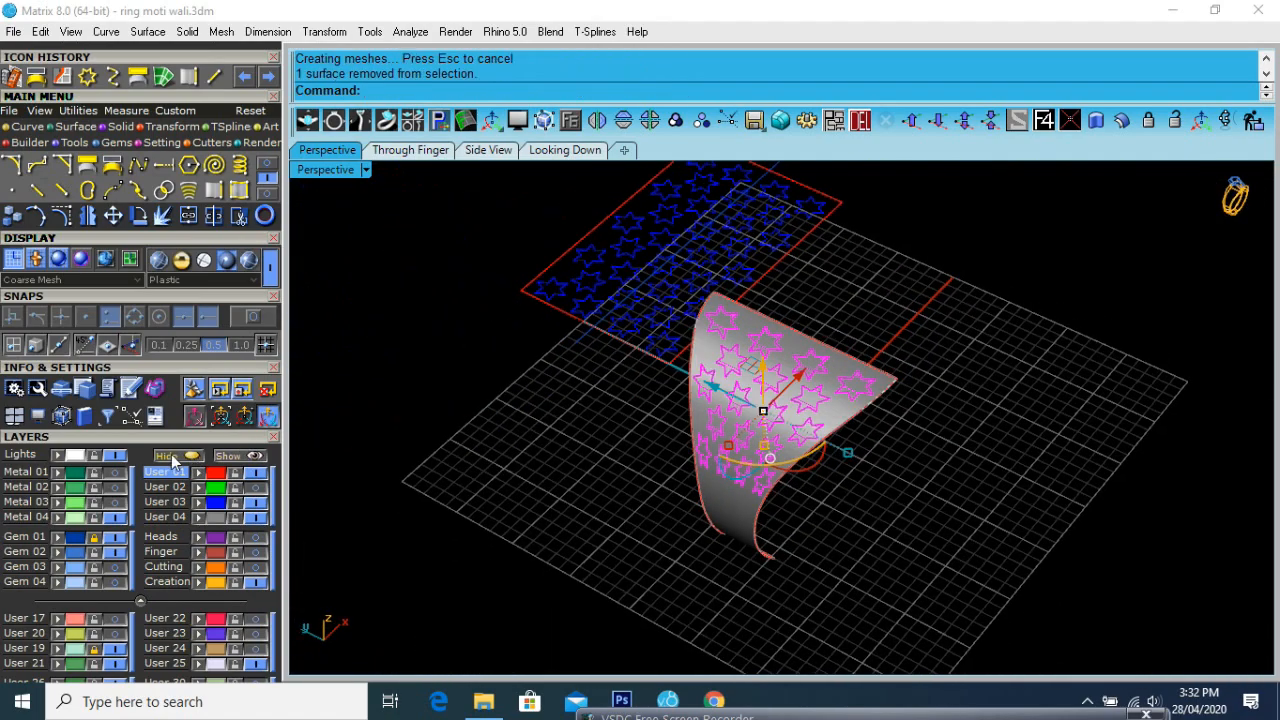
left_click(172, 460)
right_click_drag(832, 388, 678, 466)
scroll(553, 287, "down", 4)
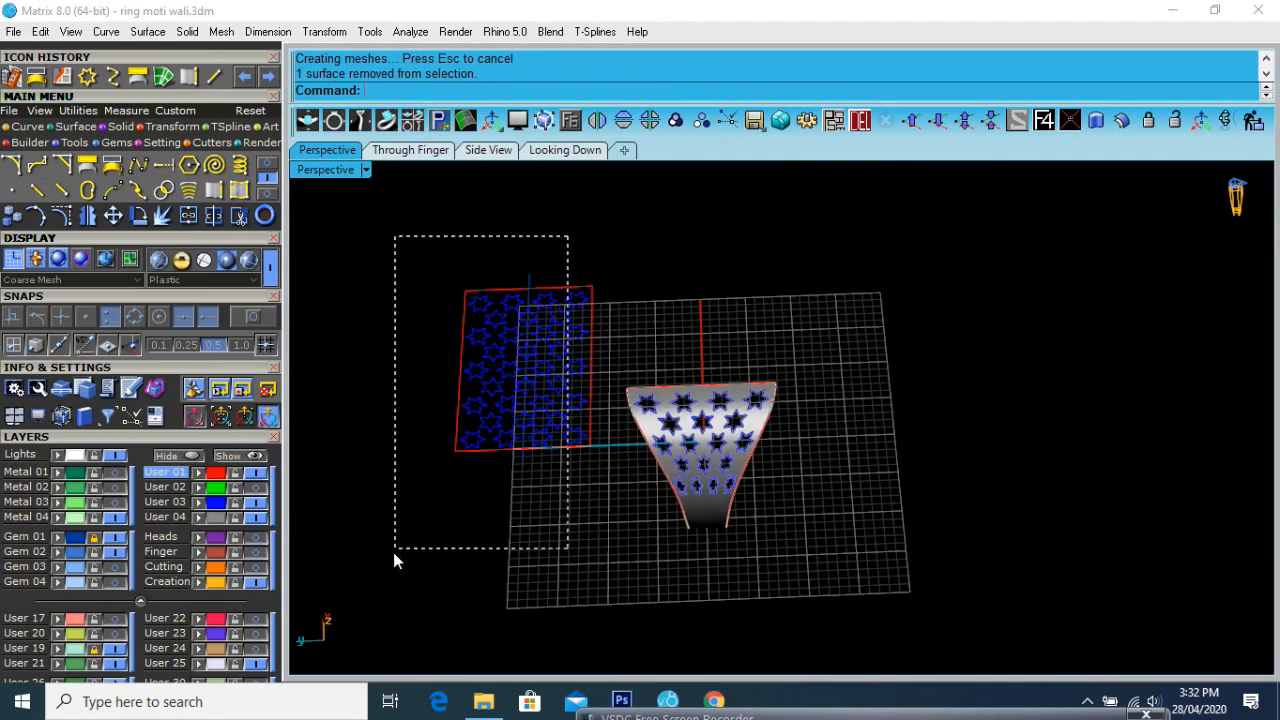
Unlock the Gem 01 layer and hide the flat star pattern together with its rectangle and centre line
left_click_drag(394, 553, 394, 553)
left_click(94, 538)
left_click(529, 280, "shift")
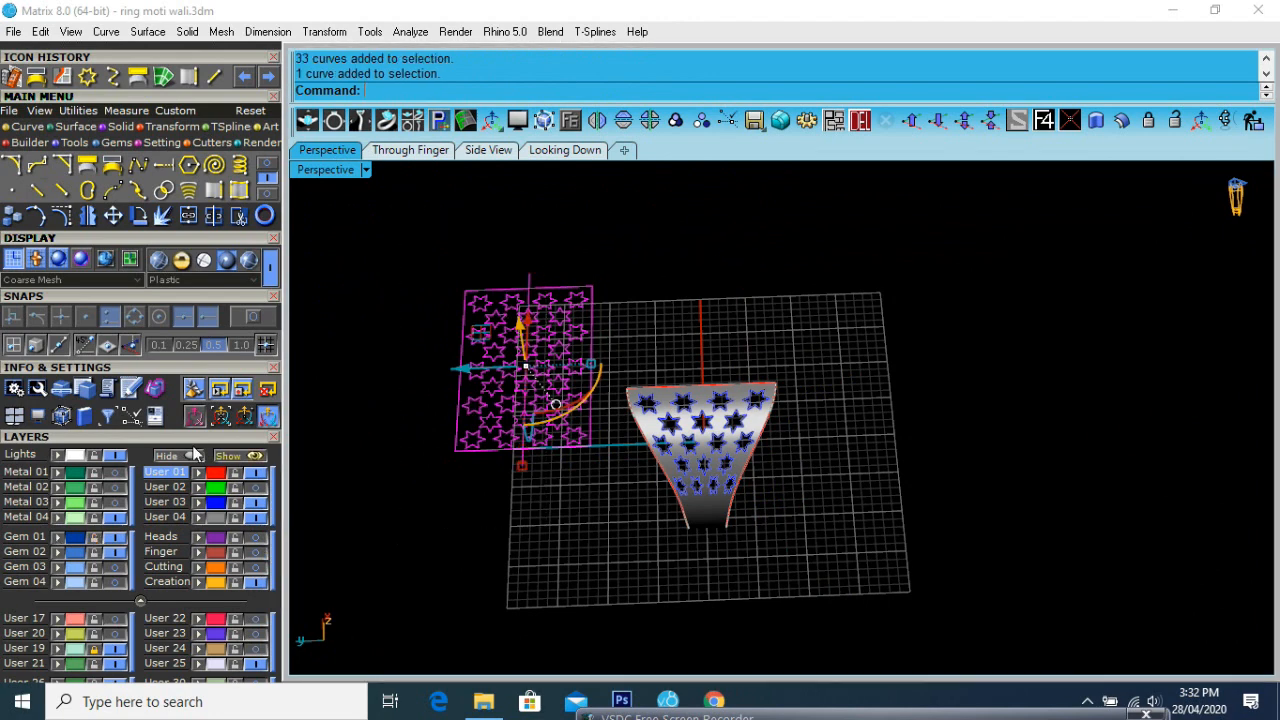
left_click(170, 459)
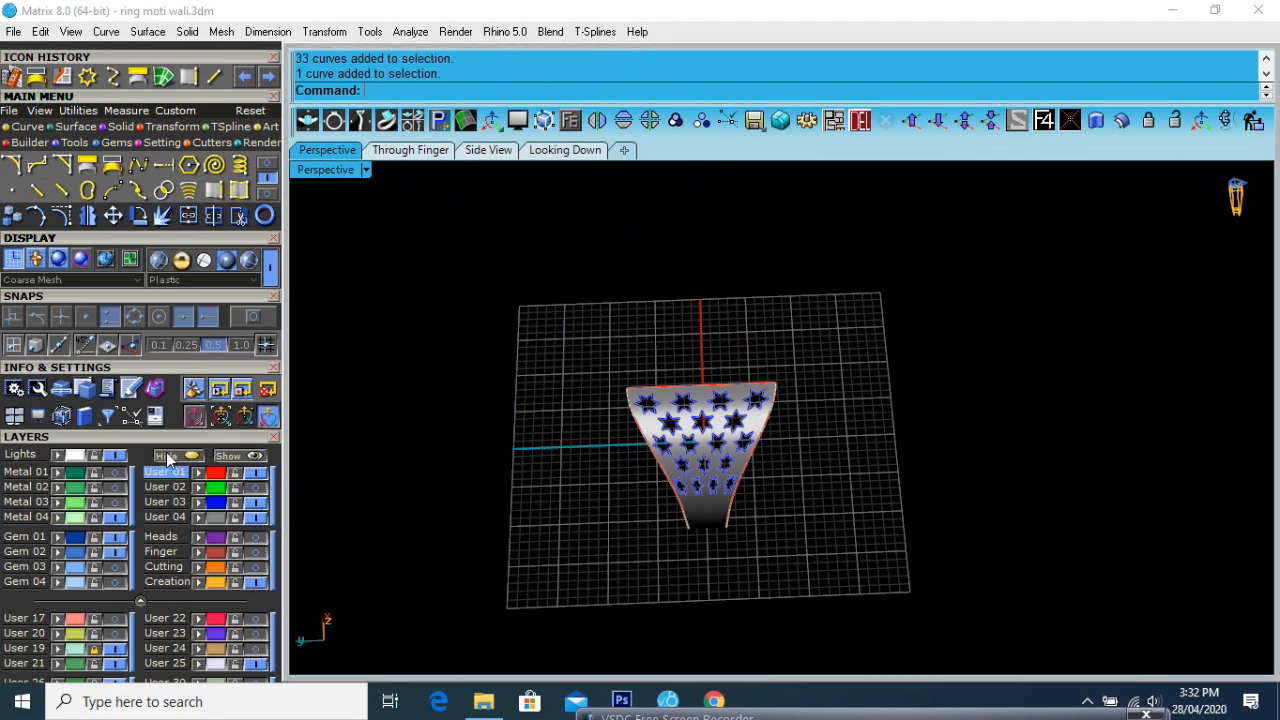
Delete the star curves on layer User 03, showing the Metal 01–03, Gem 03 and Gem 04 layers
left_click(216, 503)
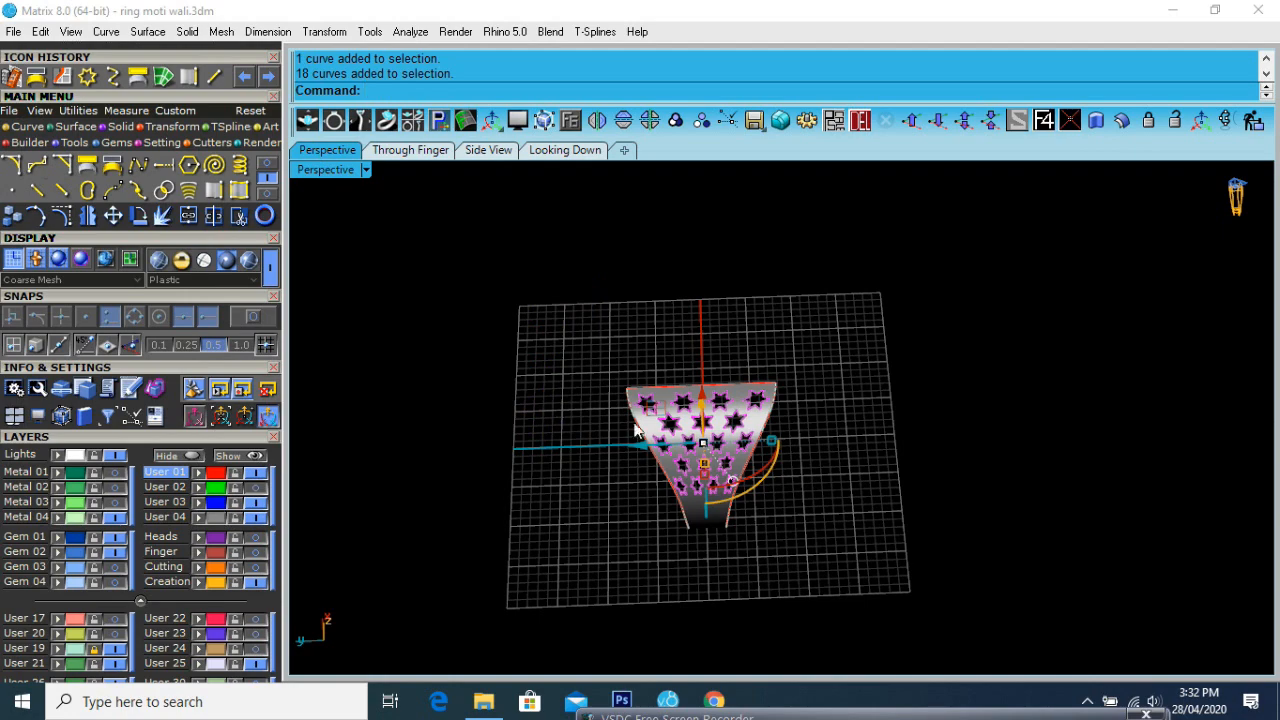
scroll(634, 430, "up", 5)
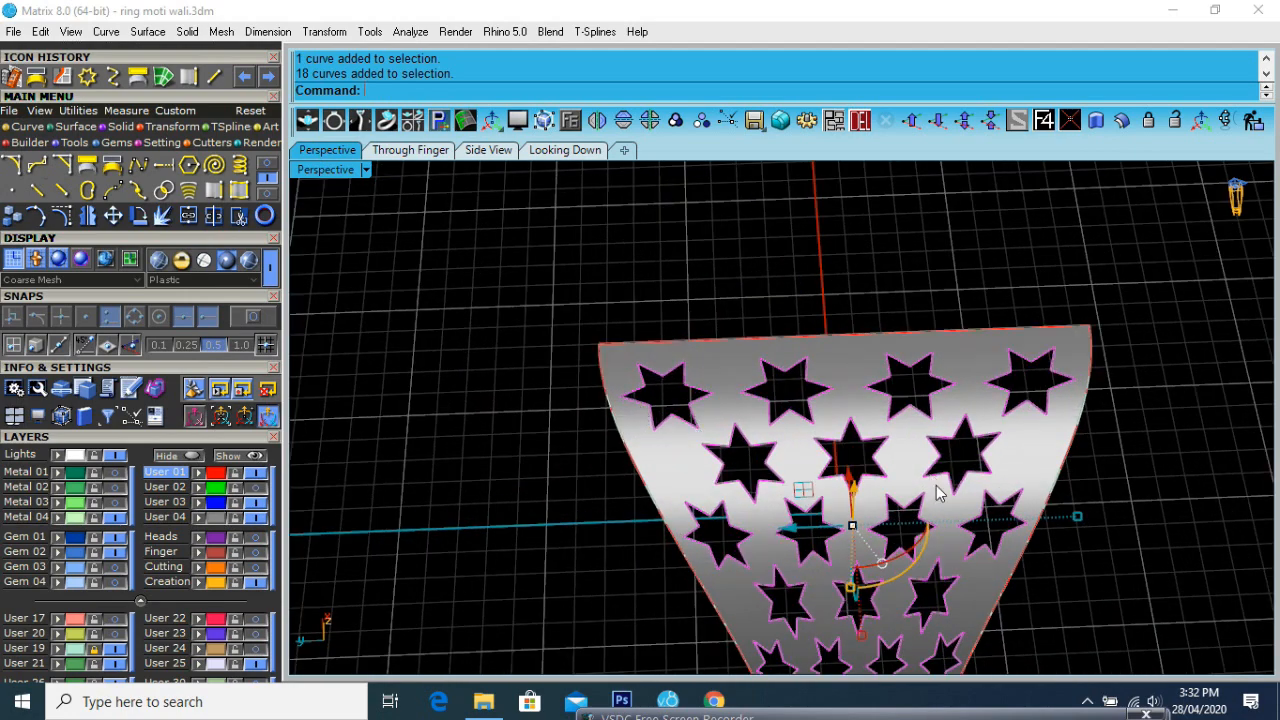
right_click_drag(938, 491, 428, 400)
left_click(117, 502)
left_click(117, 487)
left_click(117, 473)
scroll(821, 403, "down", 5)
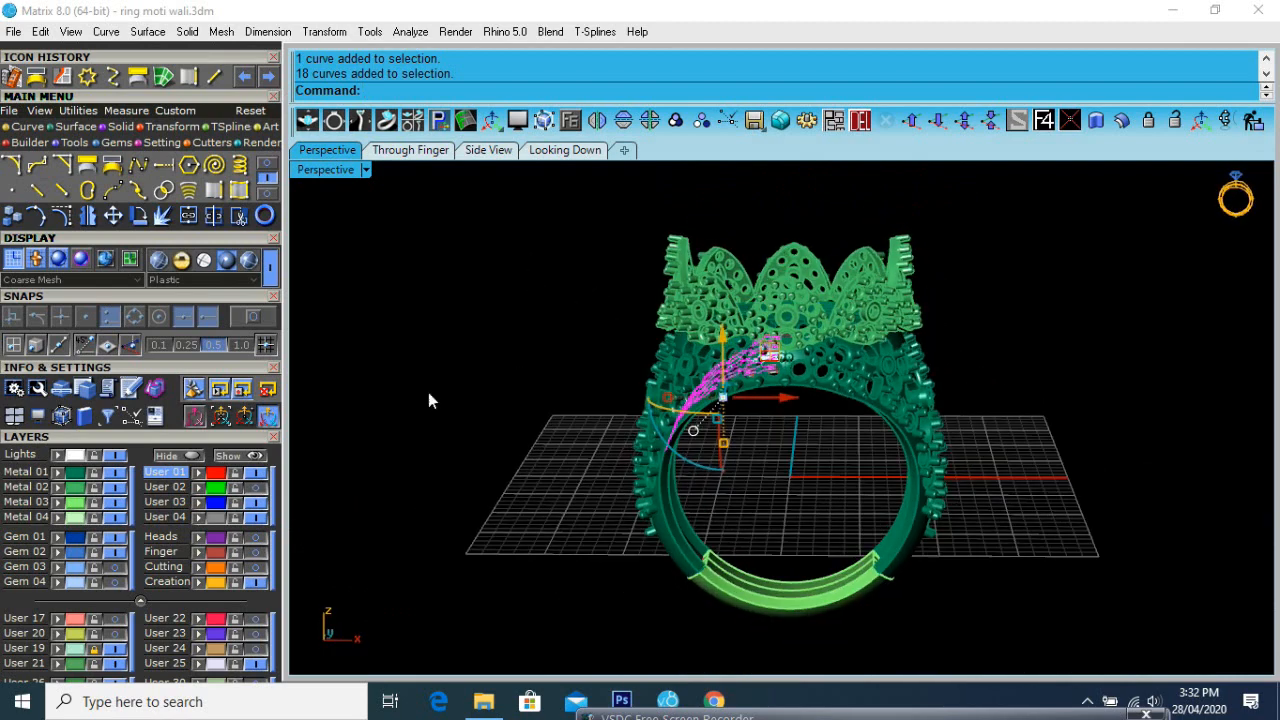
left_click(117, 566)
left_click(117, 581)
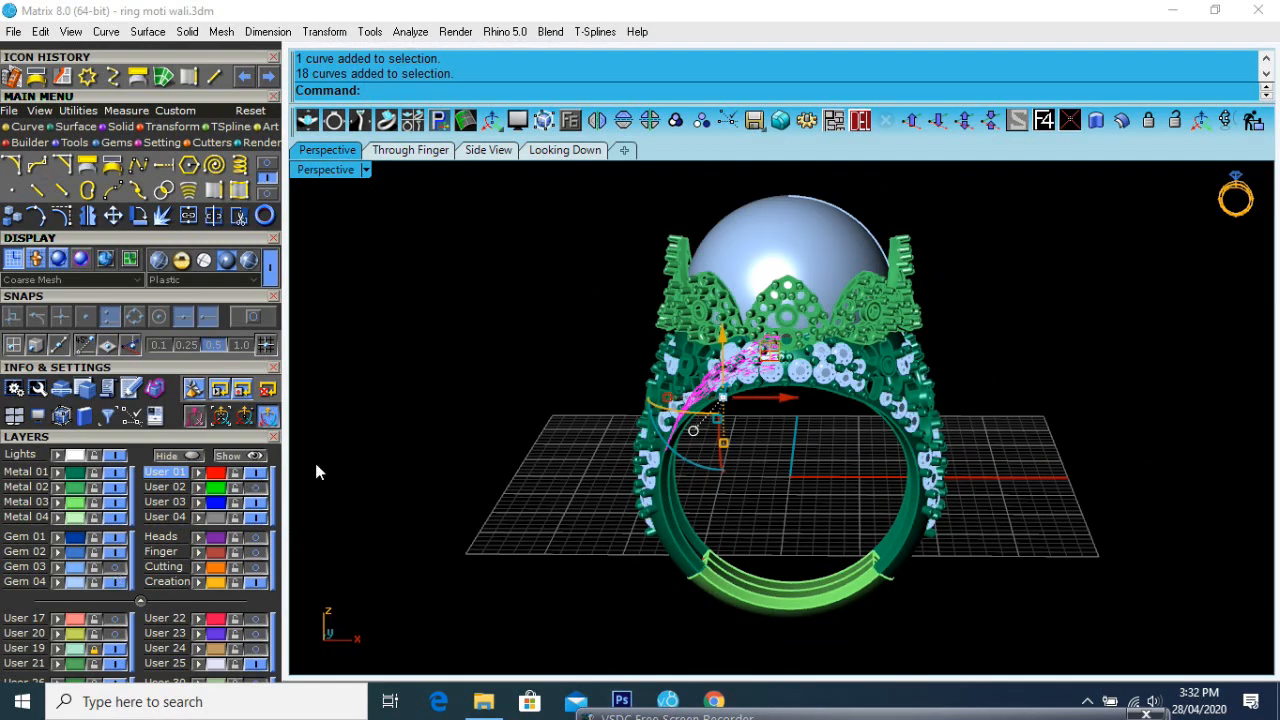
left_click(860, 122)
Try offsetting the star-pierced ring surface 0.6 inward with Solid set to No, and undo the offset
right_click_drag(637, 309, 678, 362)
scroll(783, 382, "up", 7)
left_click(784, 366)
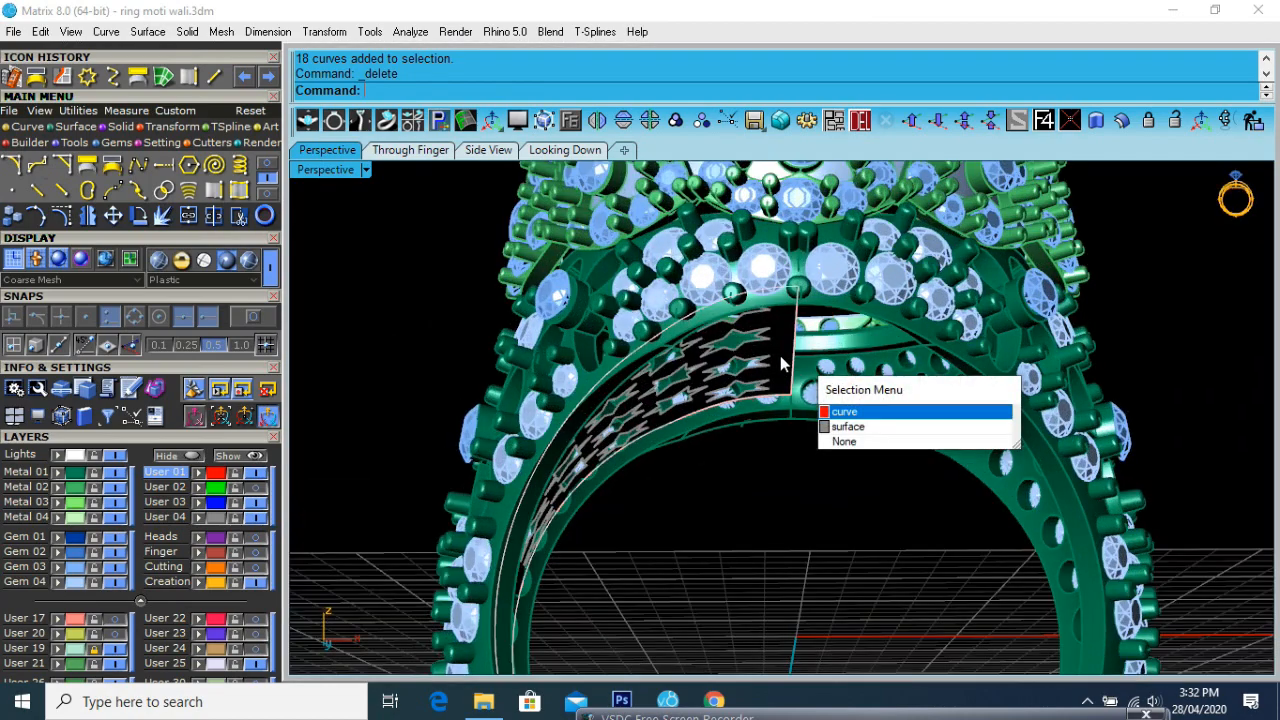
left_click(856, 426)
scroll(780, 364, "down", 4)
right_click_drag(778, 358, 808, 426, "shift")
left_click(1121, 120)
right_click_drag(749, 422, 752, 437)
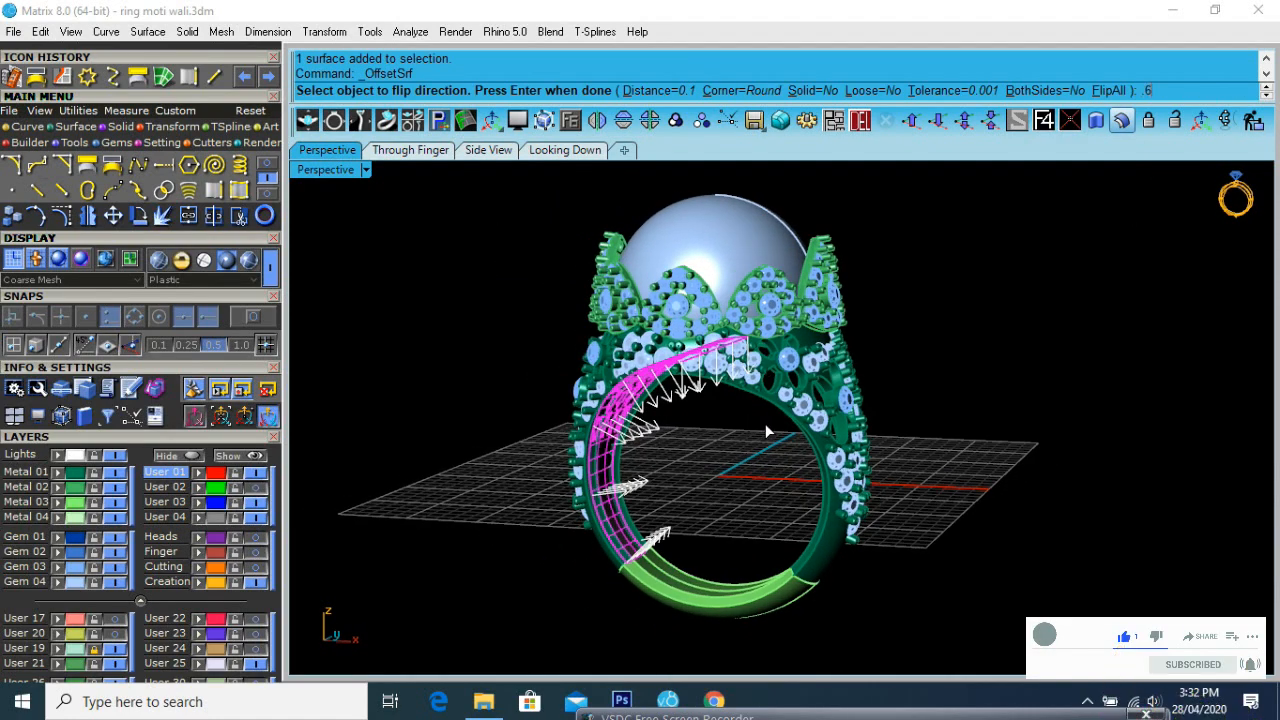
key("Return")
key("Return")
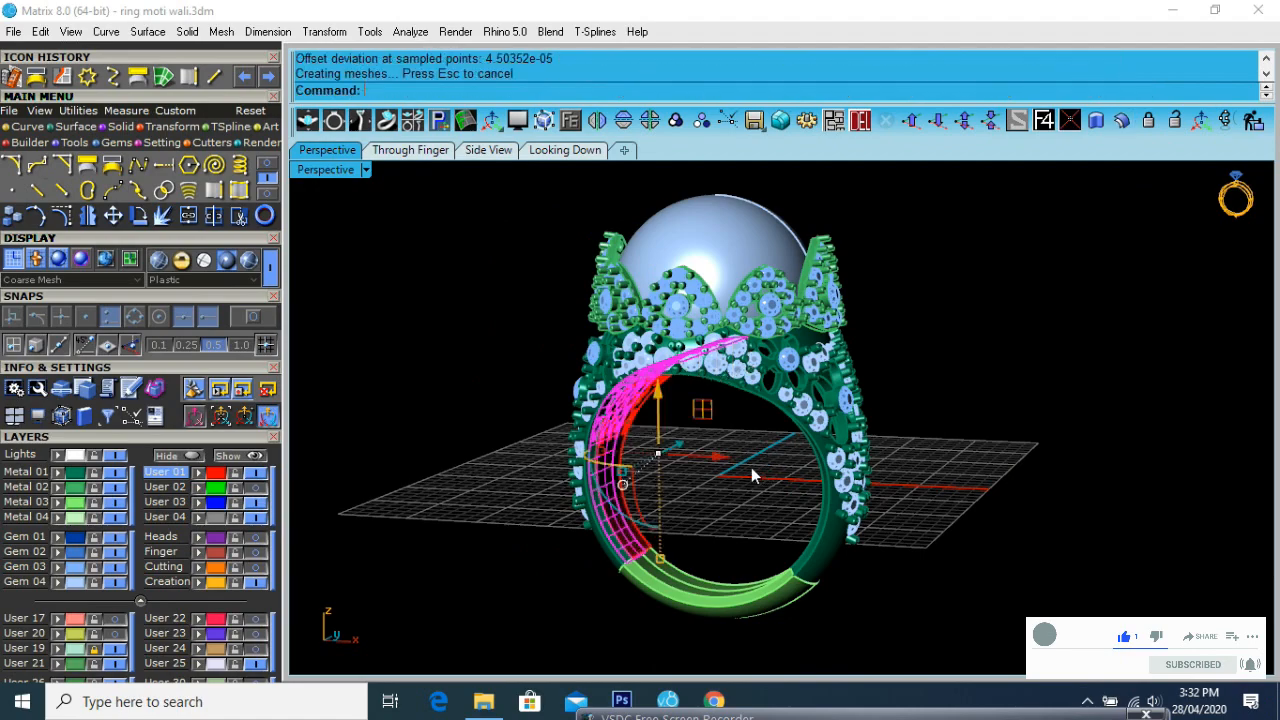
scroll(678, 383, "up", 5)
right_click_drag(728, 530, 746, 475)
key("ctrl+z")
Offset the star-pierced ring surface 0.6 toward the finger opening with Solid=Yes and DeleteInput=Yes
scroll(750, 380, "up", 6)
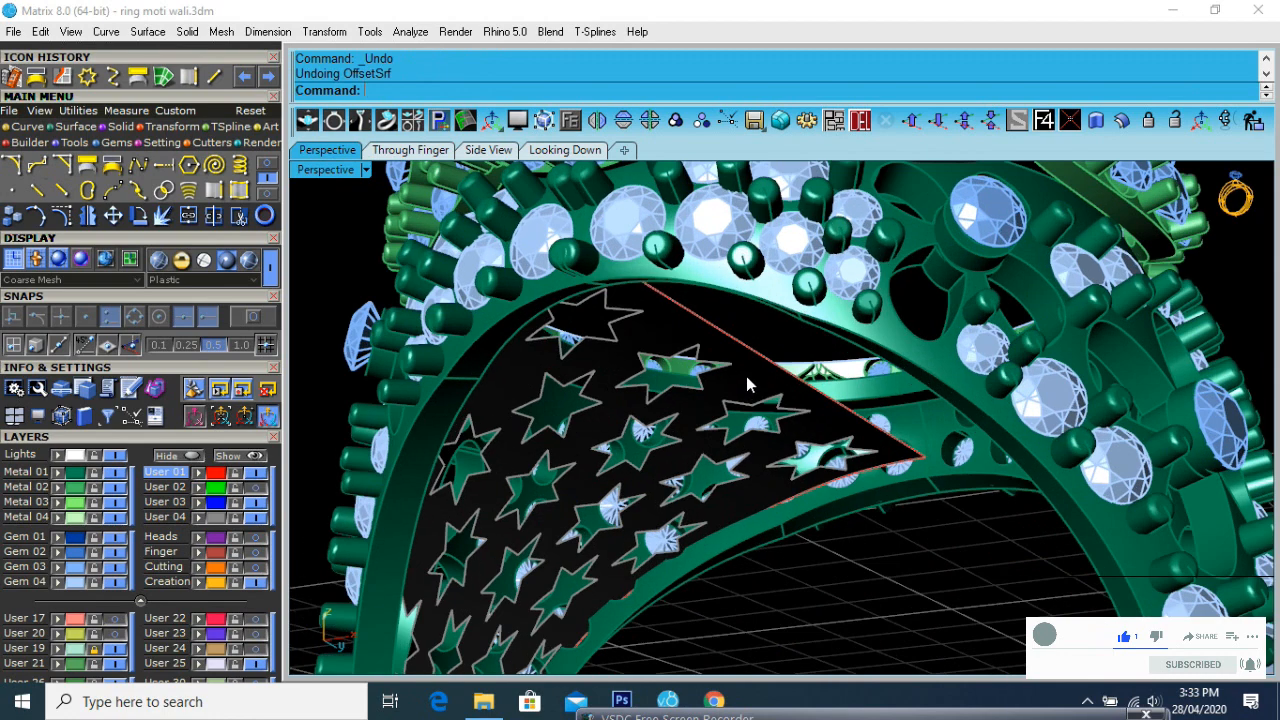
left_click(746, 377)
right_click(746, 377)
left_click(814, 98)
scroll(617, 370, "down", 6)
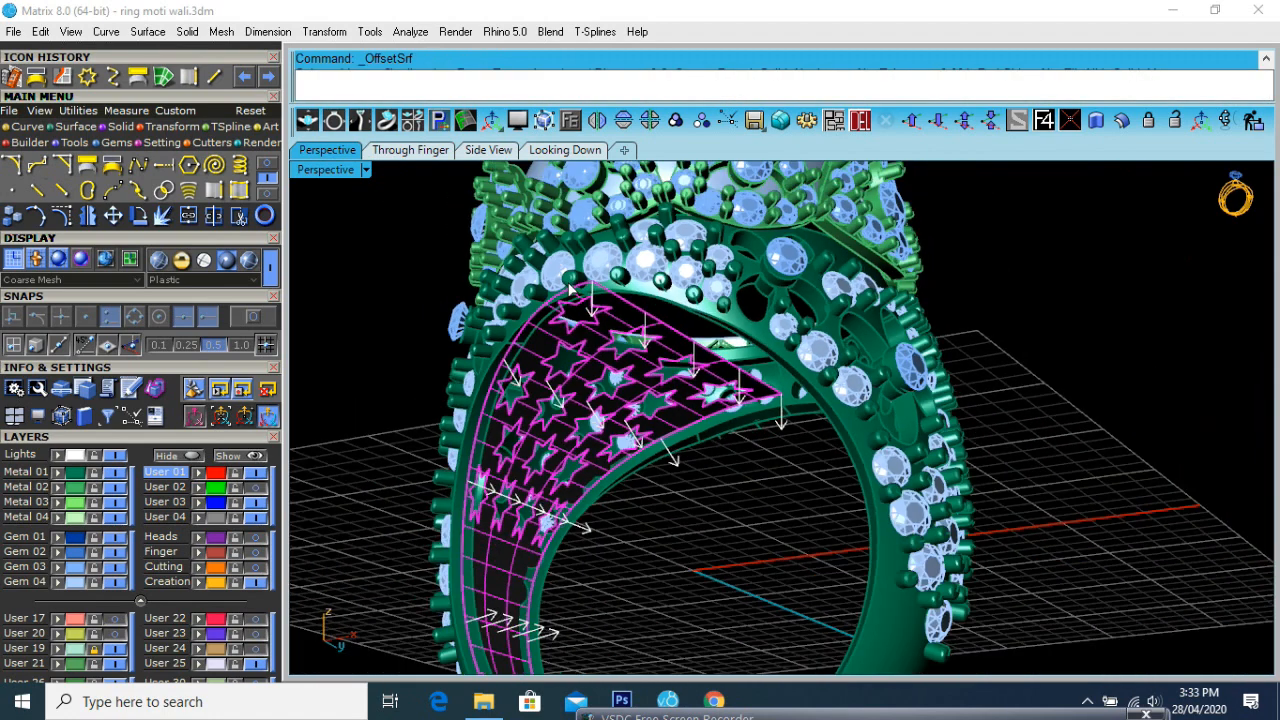
right_click_drag(637, 342, 695, 378)
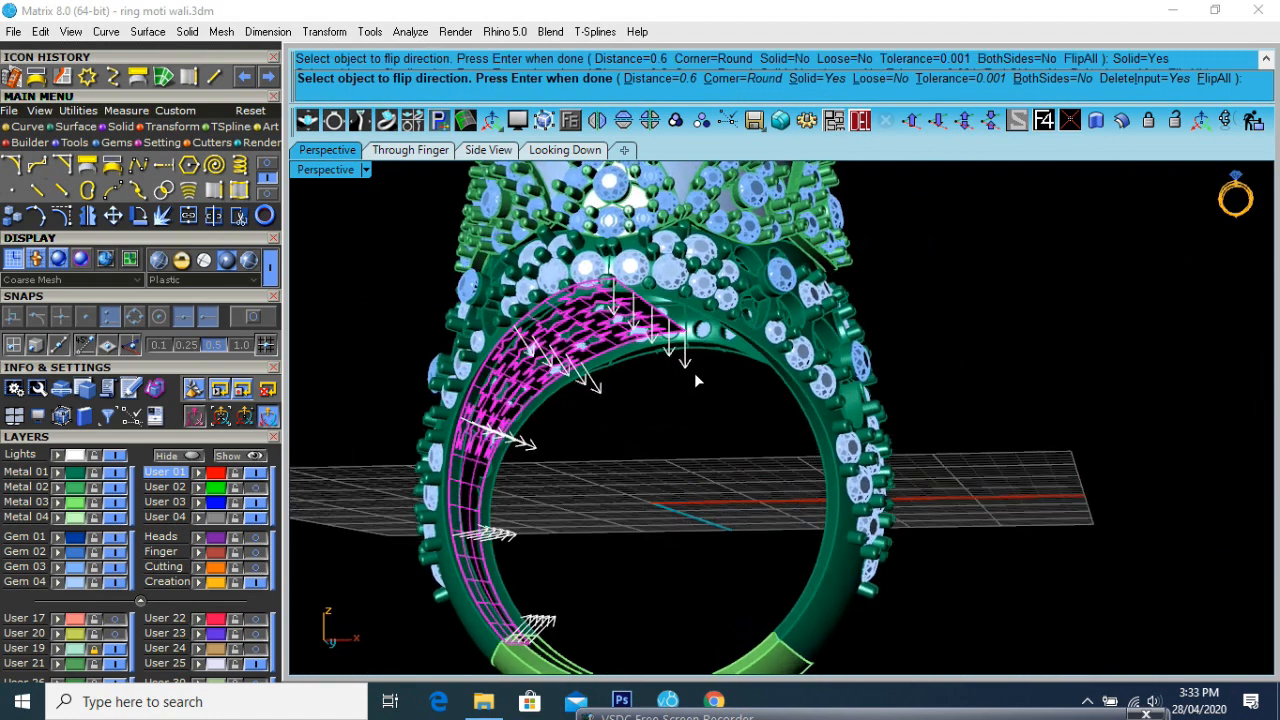
right_click(694, 375)
scroll(674, 403, "down", 4)
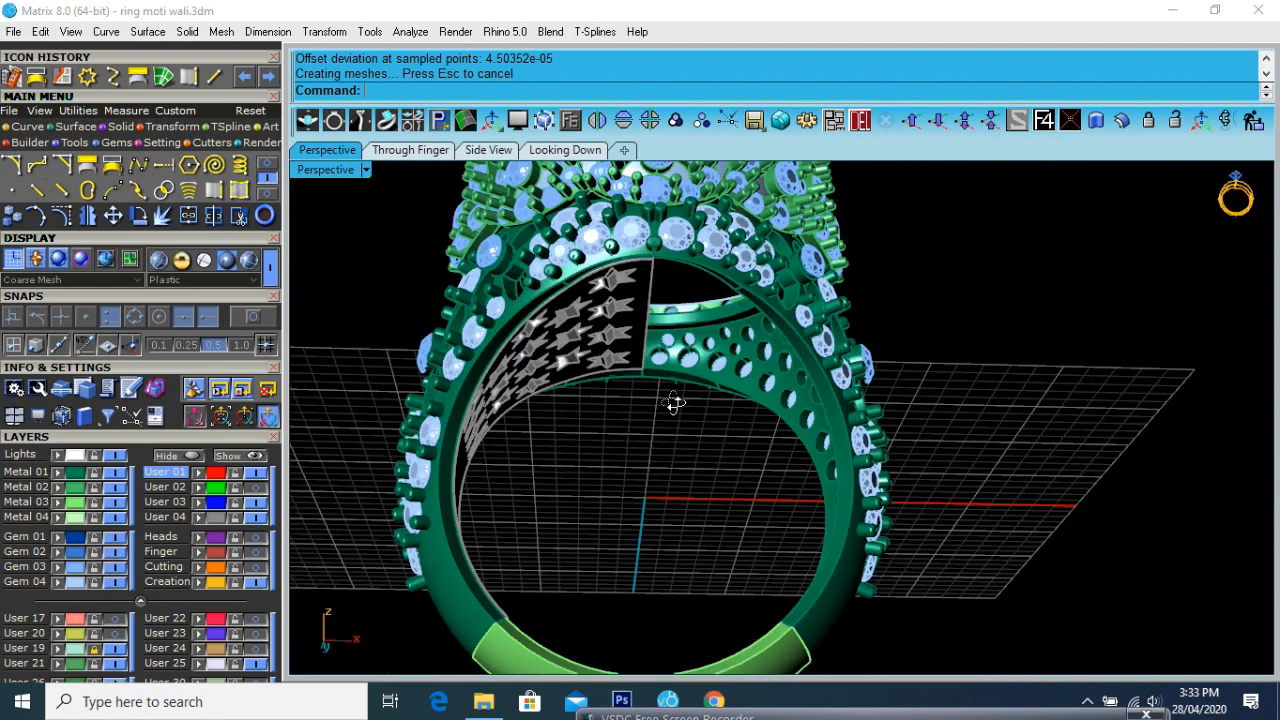
Mirror the solid star-pierced band to the other half of the ring, across the plane from 0,0 to 0,1
left_click(635, 318)
scroll(660, 307, "down", 2)
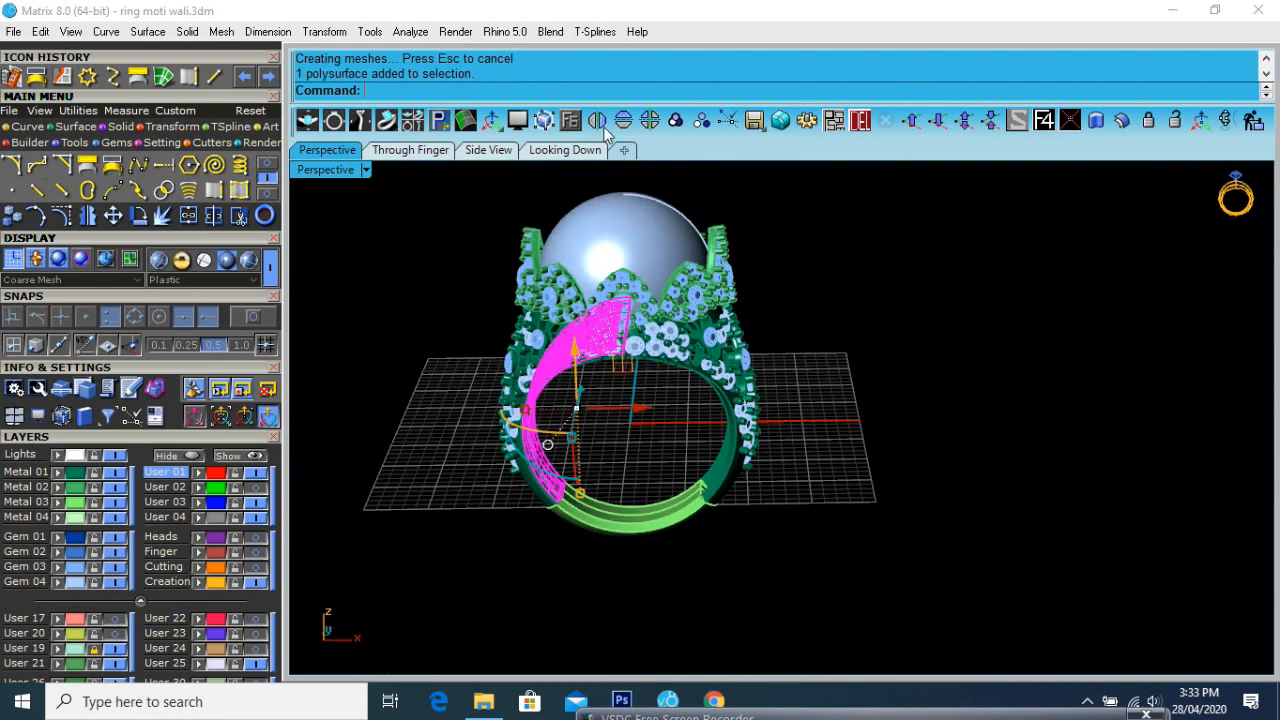
left_click(597, 120)
left_click(991, 394)
Examine how the mirrored star-pierced bands fit inside the ring from several viewing angles
right_click_drag(758, 349, 893, 300)
scroll(693, 286, "up", 5)
right_click_drag(693, 286, 669, 411)
scroll(669, 418, "down", 5)
right_click_drag(623, 329, 974, 523)
scroll(740, 477, "down", 2)
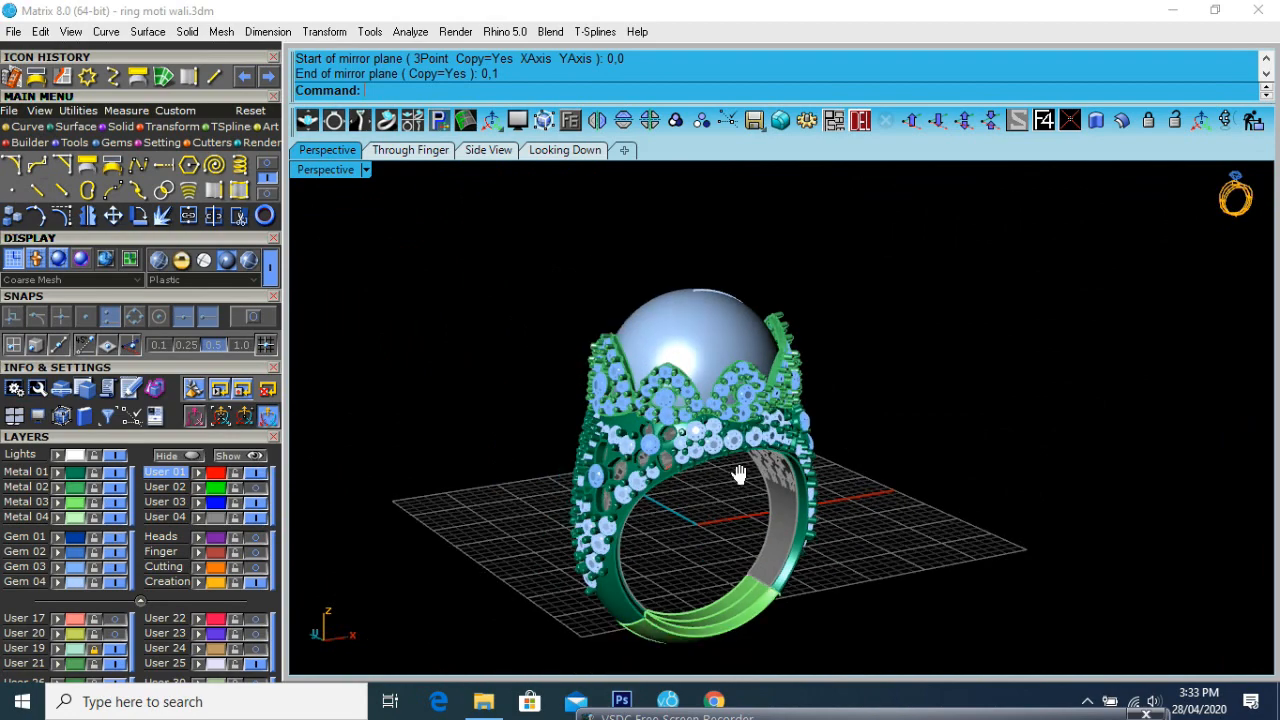
right_click_drag(740, 477, 796, 443, "shift")
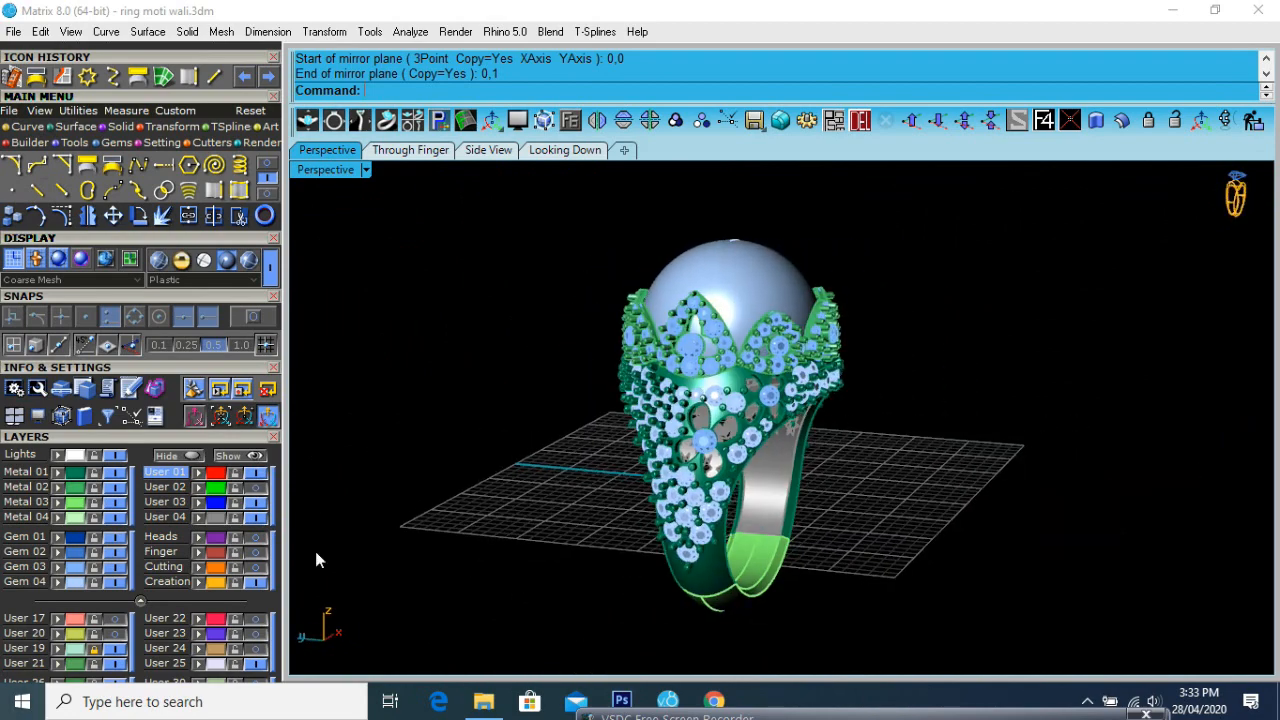
right_click_drag(860, 317, 766, 414)
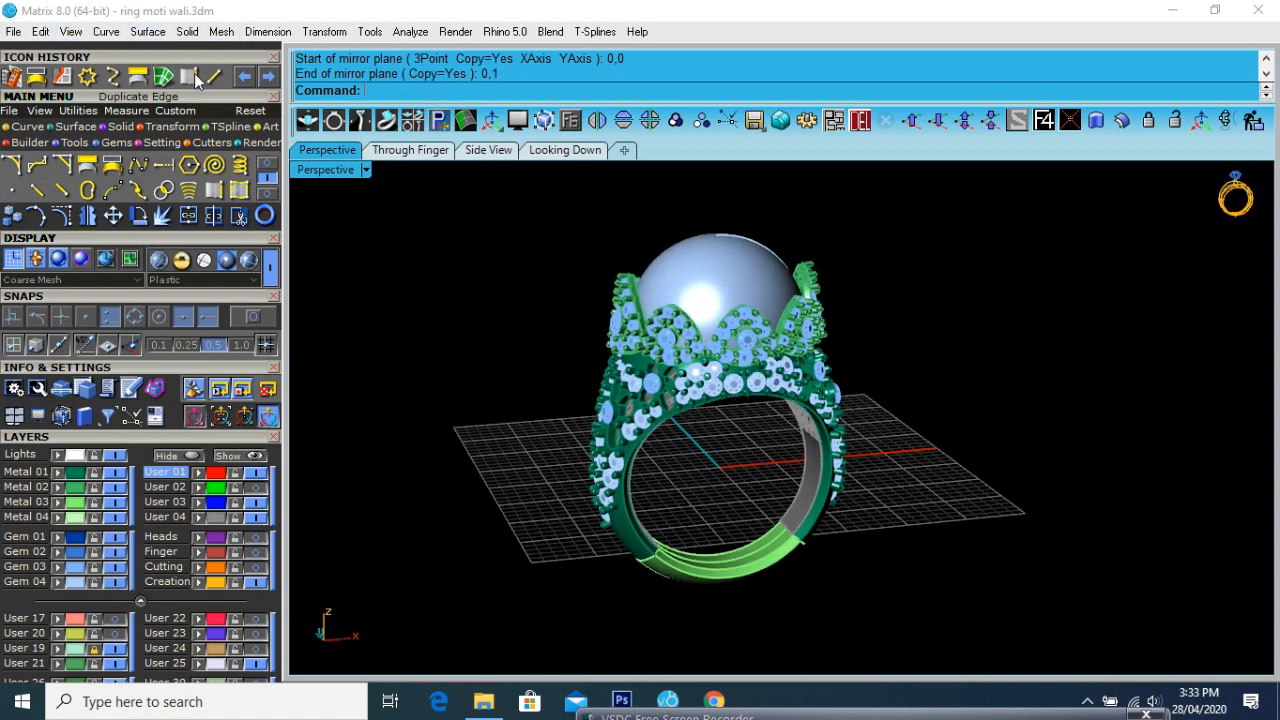
Duplicate the two consecutive edges along one half of the shank's inner rim as curves on the current layer
scroll(723, 416, "up", 6)
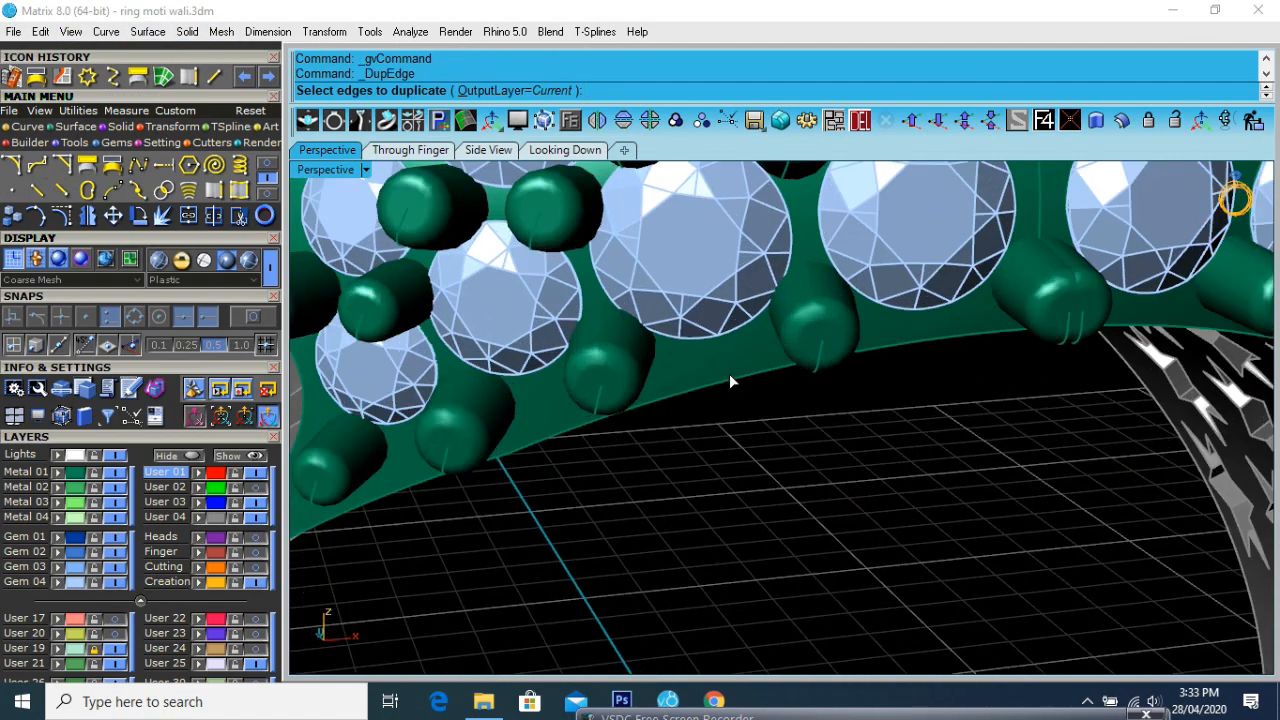
scroll(728, 383, "down", 5)
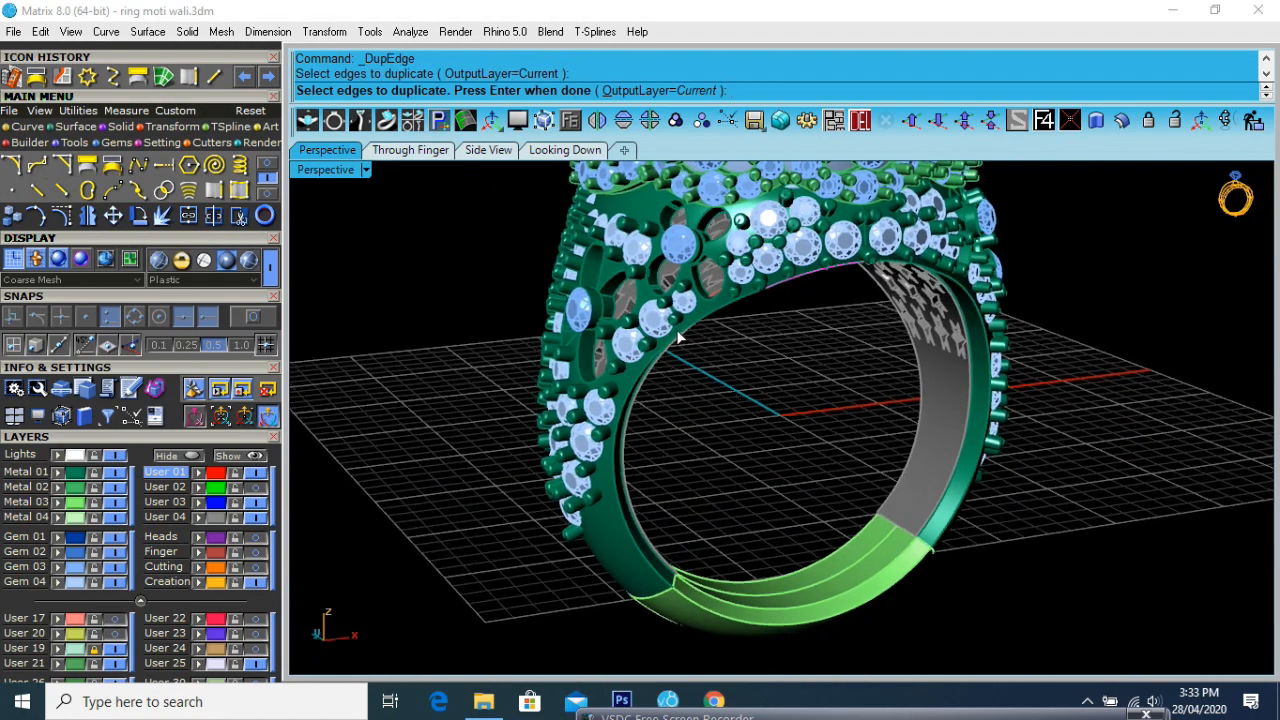
scroll(715, 309, "up", 5)
left_click(652, 371)
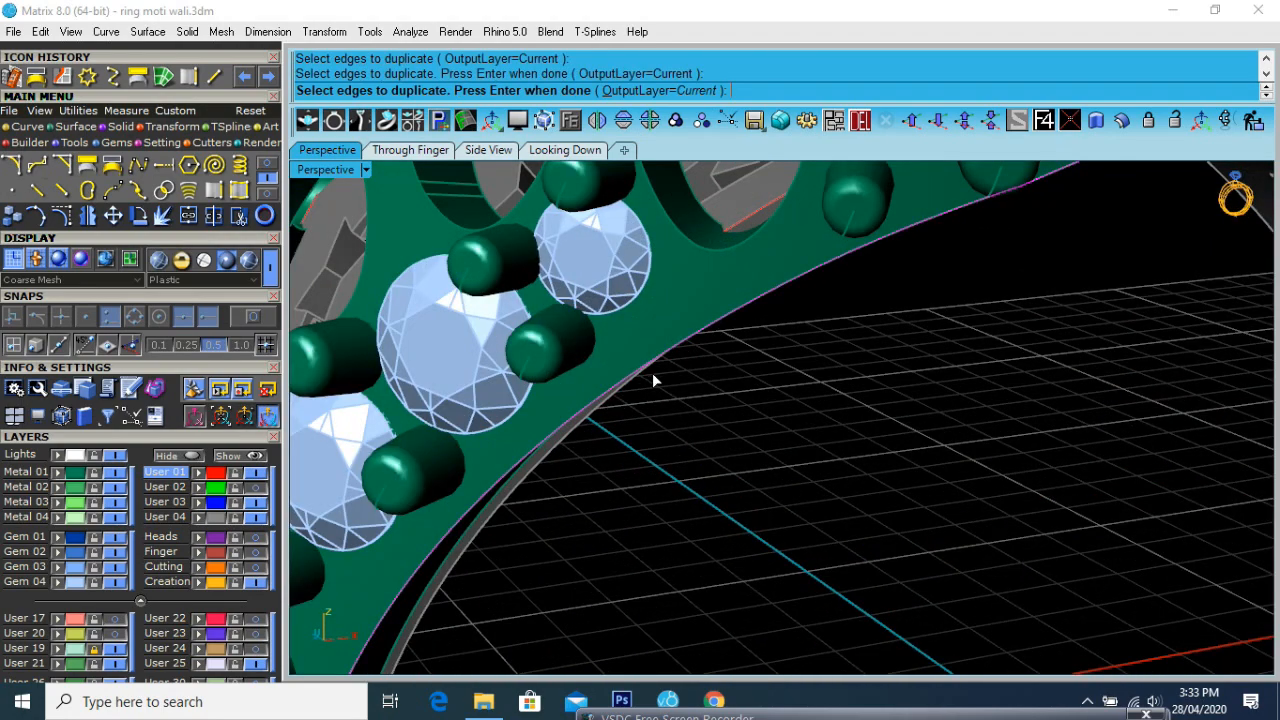
scroll(897, 363, "down", 5)
right_click_drag(897, 363, 739, 335)
scroll(718, 364, "down", 5)
right_click_drag(816, 368, 753, 391)
key("Return")
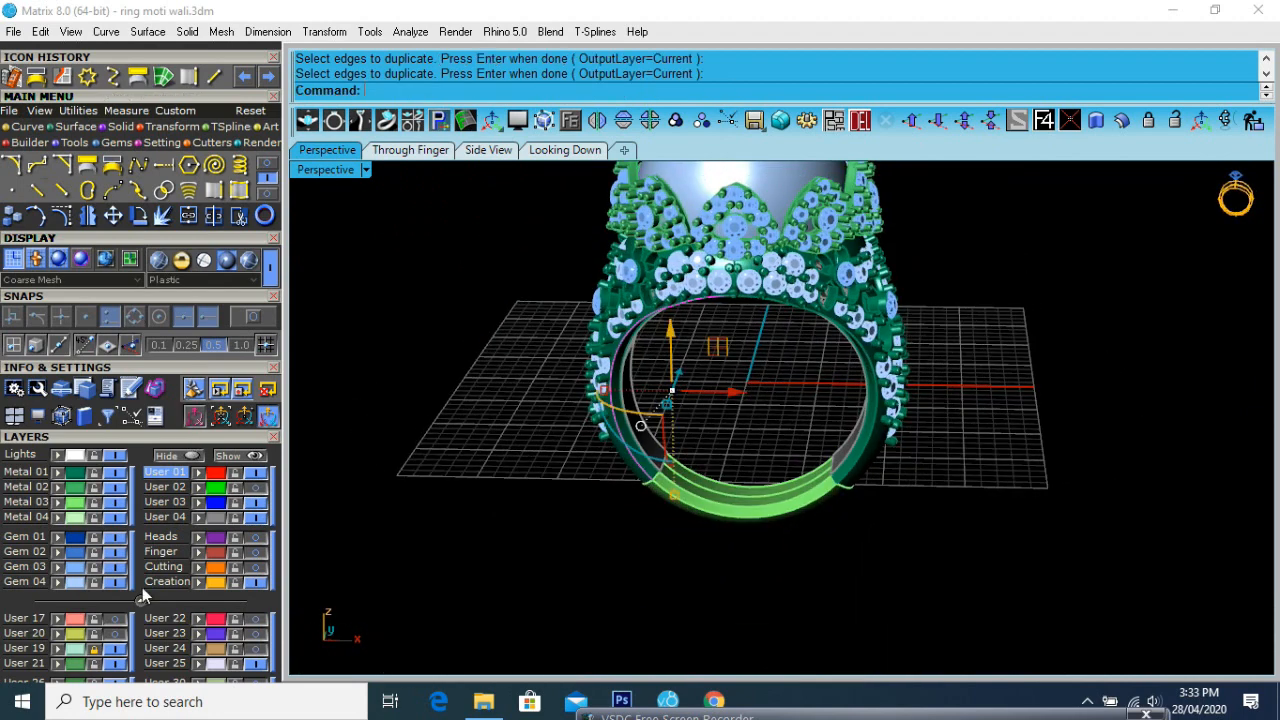
Hide the Gem 03, Gem 04, Metal 01, Metal 02, Metal 03 and User 04 layers to isolate the curves
left_click(116, 566)
left_click(116, 581)
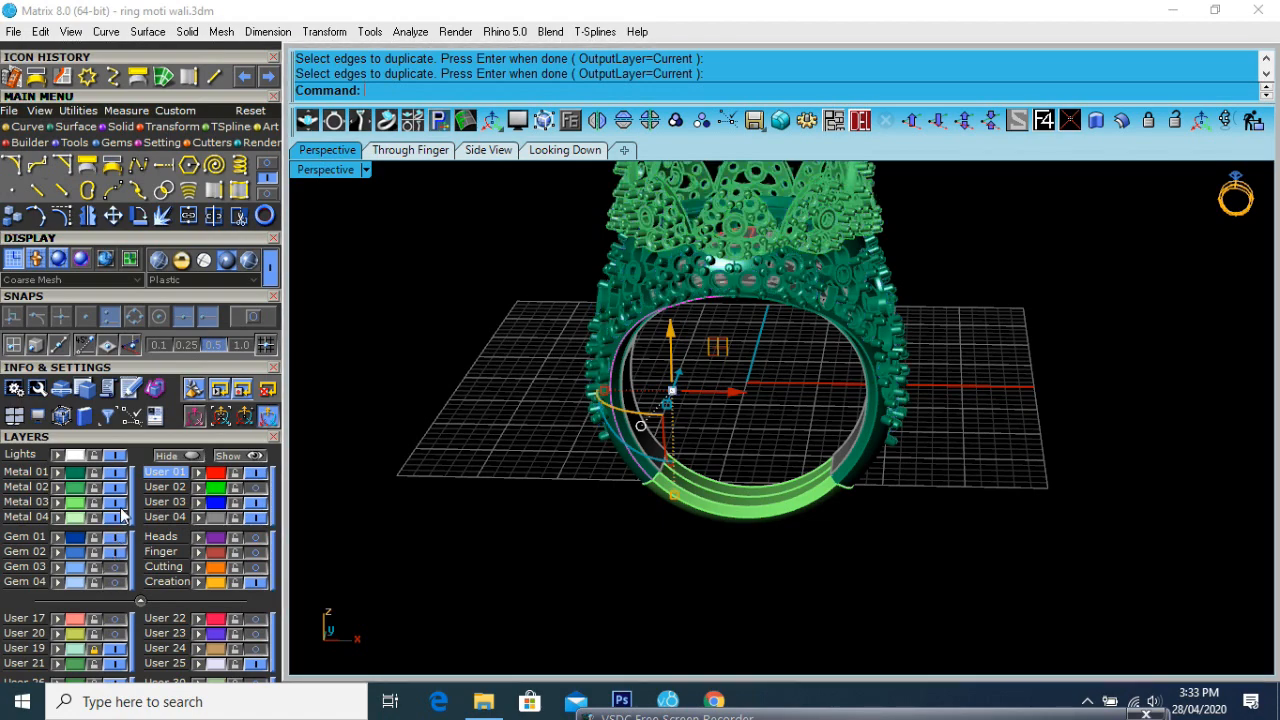
left_click(116, 510)
left_click(116, 483)
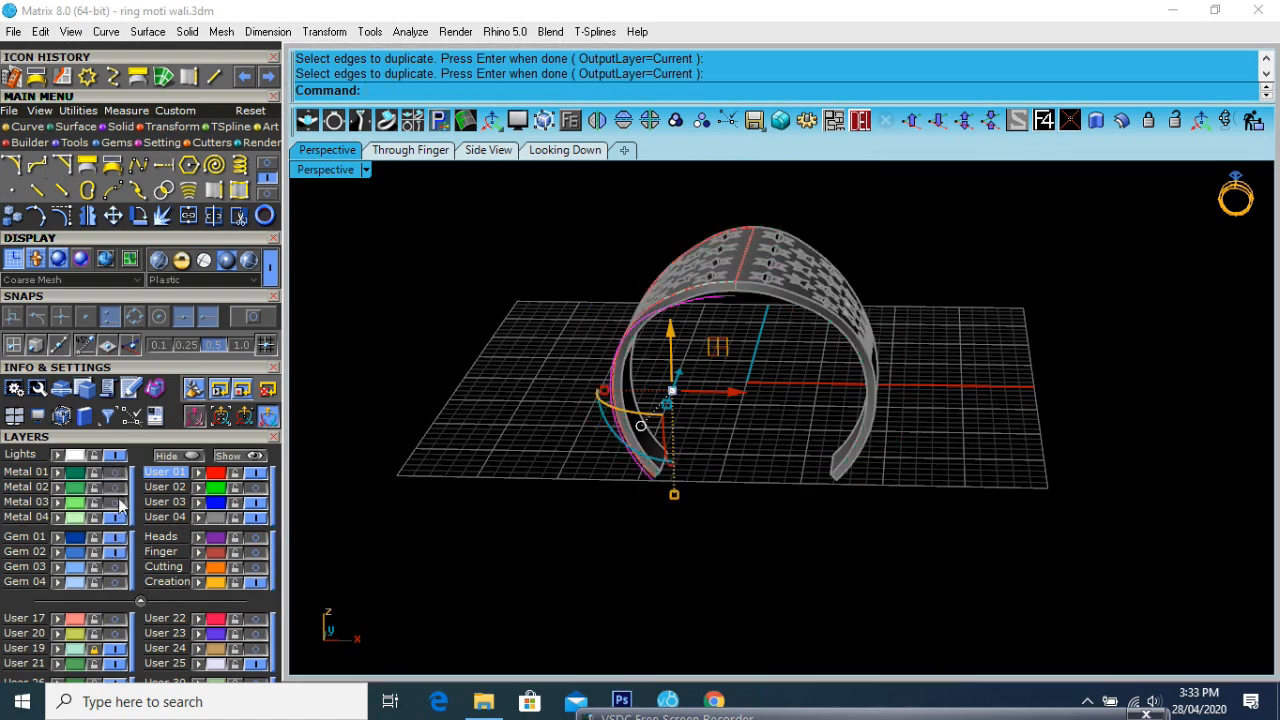
left_click(256, 518)
Delete the old red outline curve of the star surface and hide the locked User 19 layer
scroll(718, 297, "up", 3)
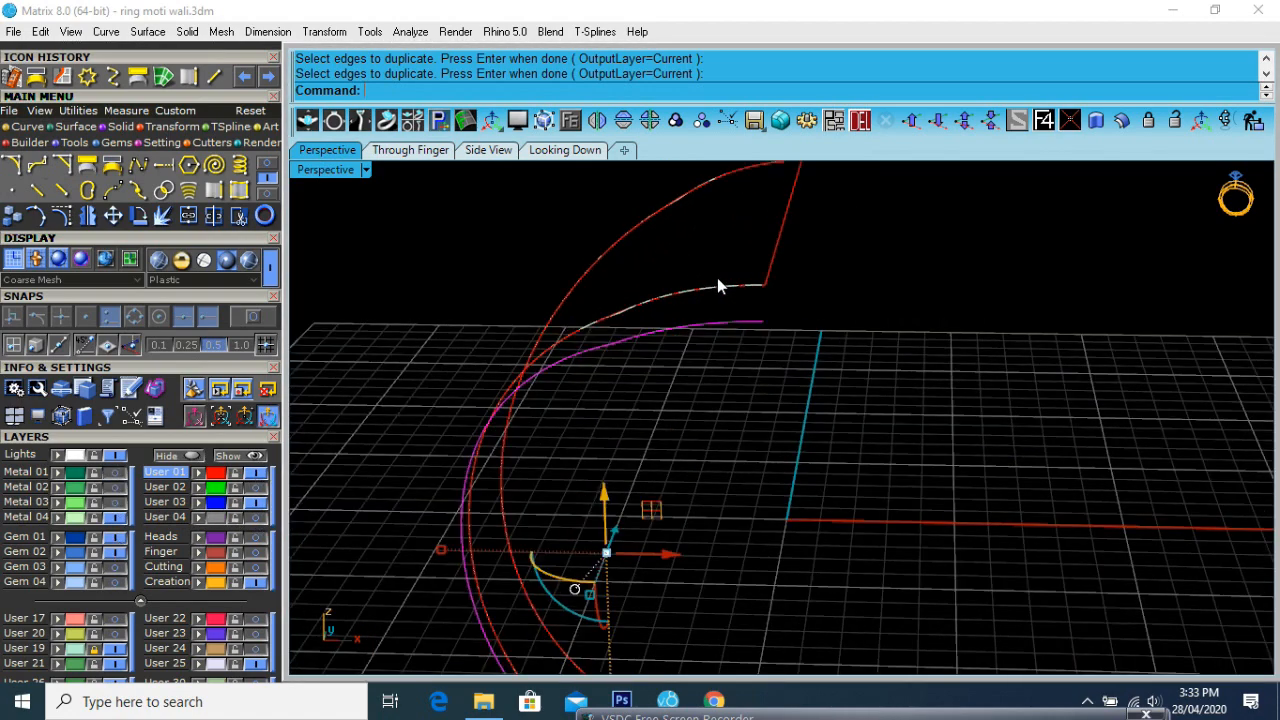
left_click_drag(849, 237, 670, 304)
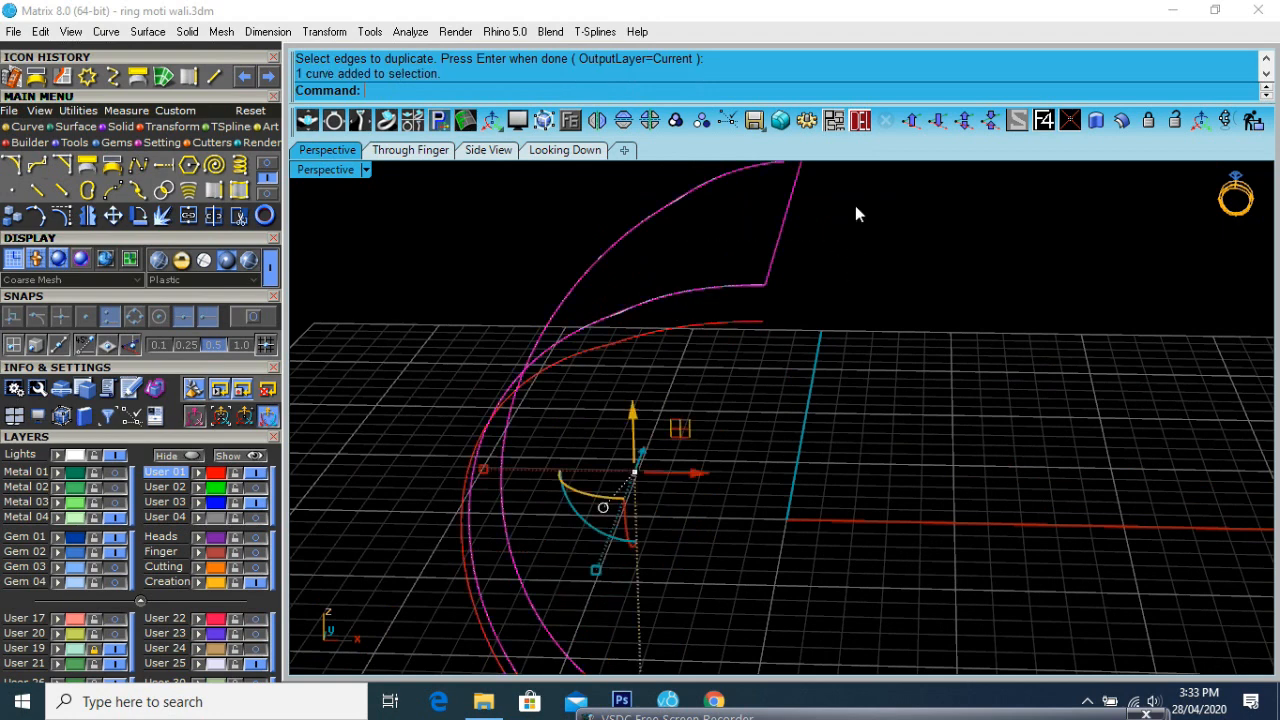
left_click(861, 121)
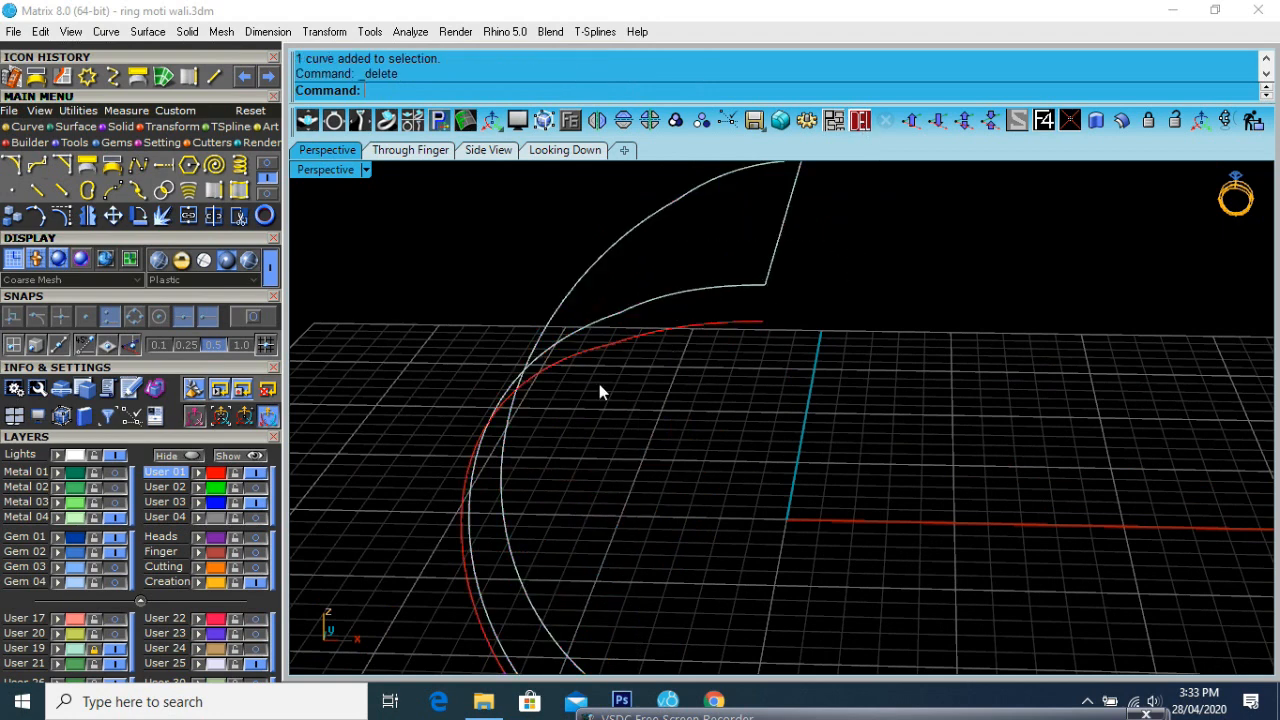
left_click(115, 650)
Examine the point where the two duplicated rim edge curves meet
left_click(706, 325)
scroll(706, 325, "down", 4)
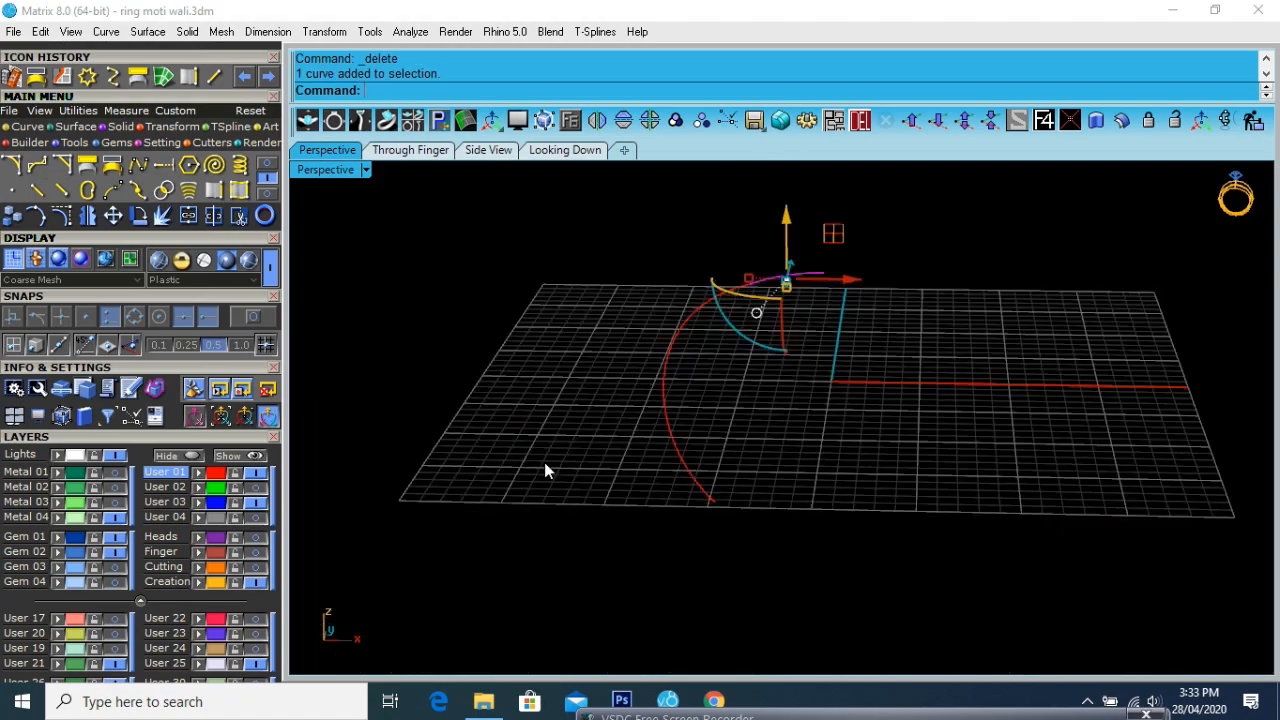
left_click(544, 464)
right_click_drag(544, 464, 1005, 424)
scroll(880, 270, "up", 5)
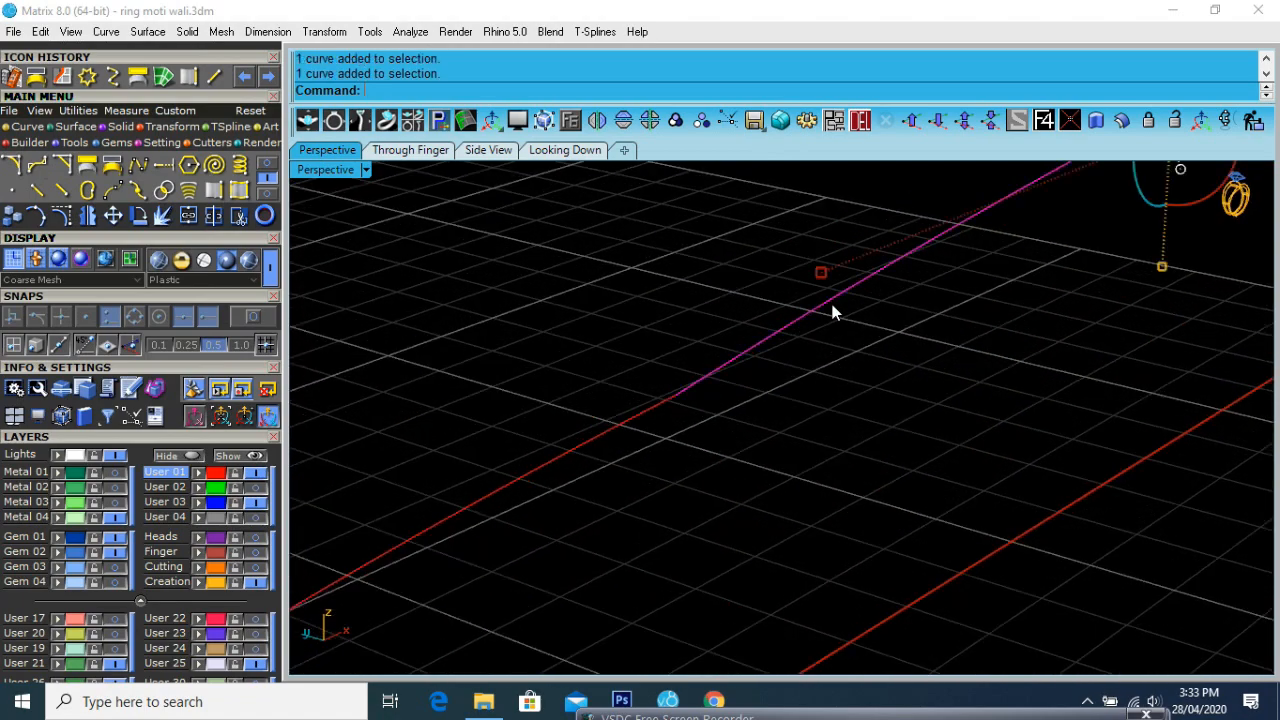
scroll(668, 398, "up", 3)
scroll(660, 390, "down", 5)
right_click_drag(637, 349, 668, 408)
key("Escape")
scroll(680, 410, "up", 6)
Adjust the meeting end points of the two rim curves so they coincide, using object snaps, and join the curves
left_click(623, 482)
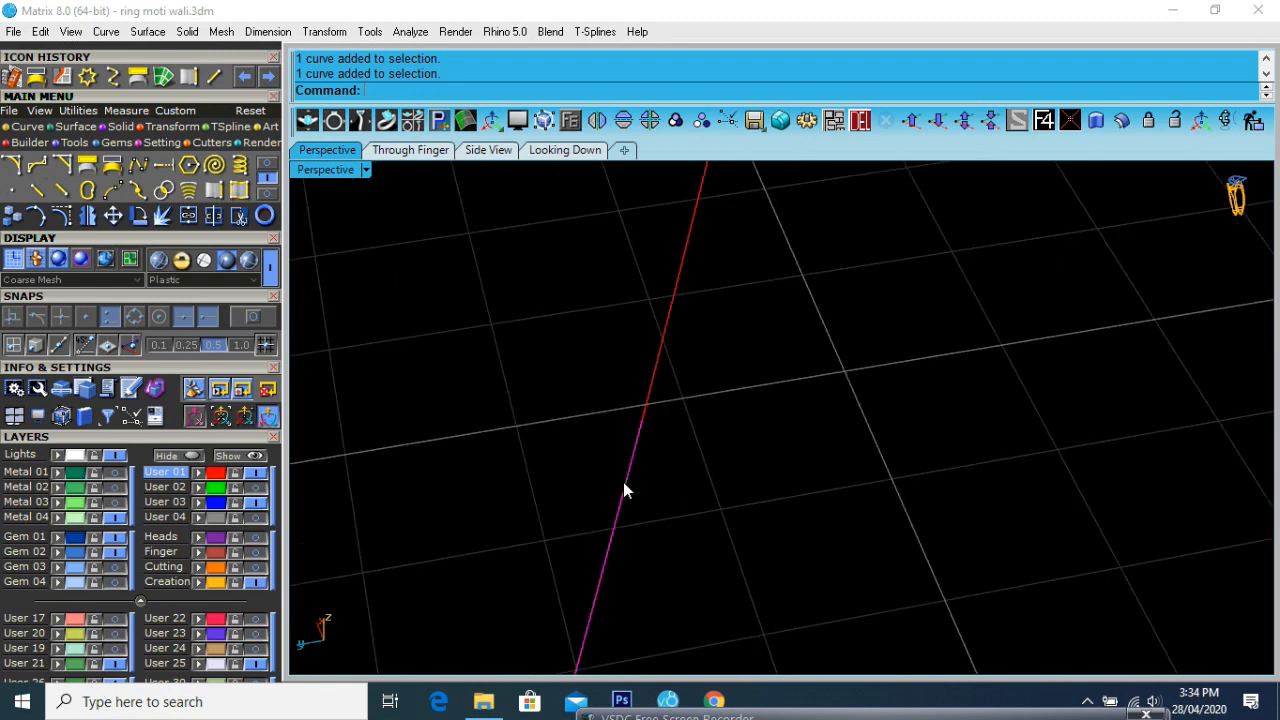
scroll(642, 430, "down", 1)
scroll(642, 428, "down", 3)
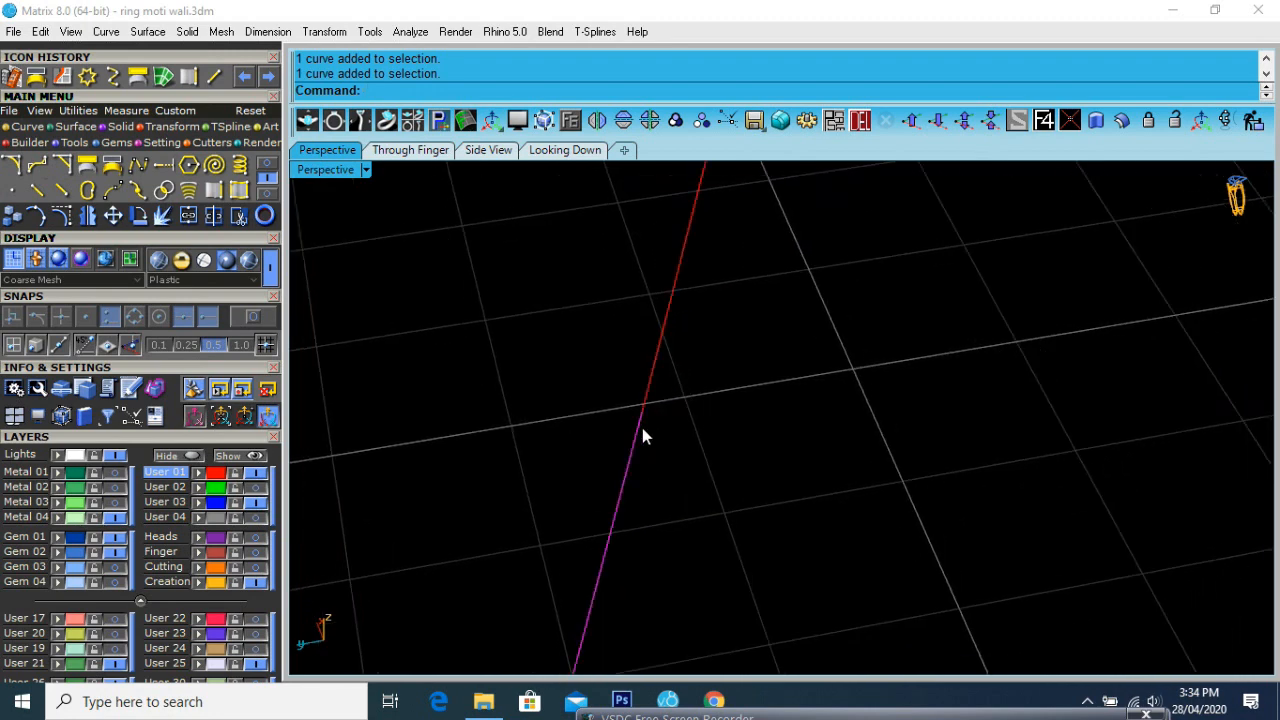
scroll(642, 428, "up", 3)
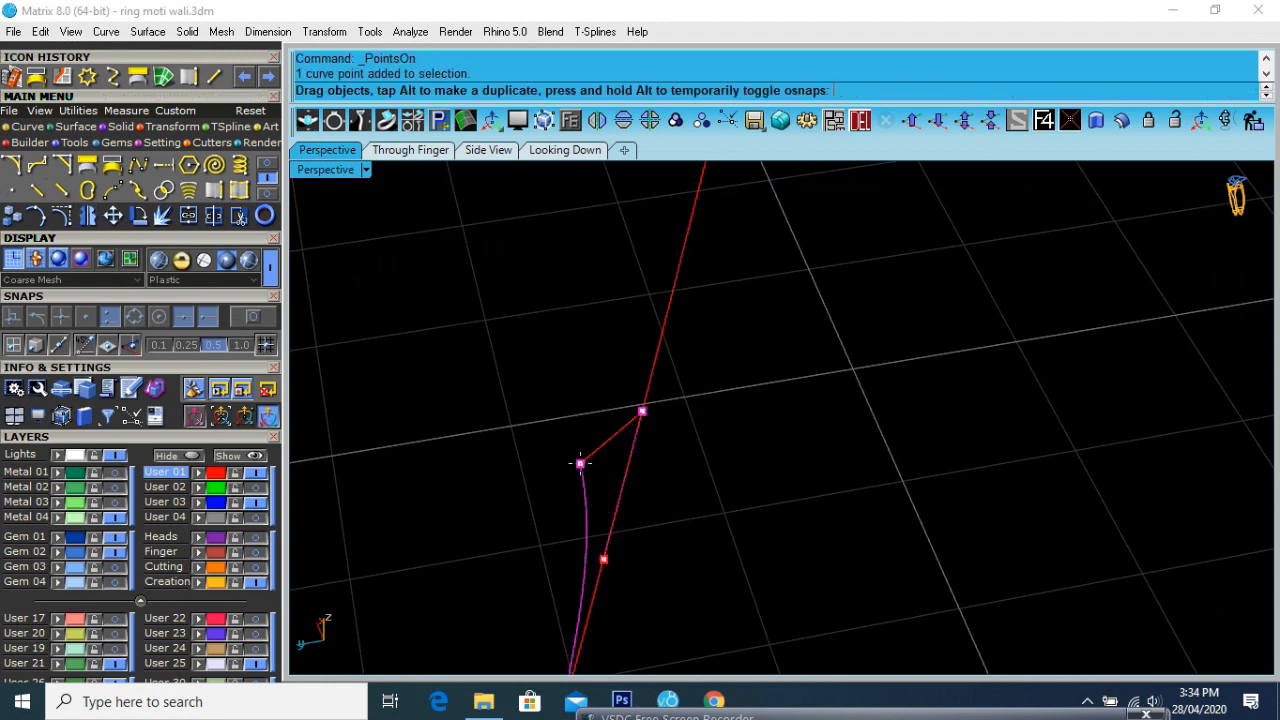
left_click_drag(581, 465, 634, 424)
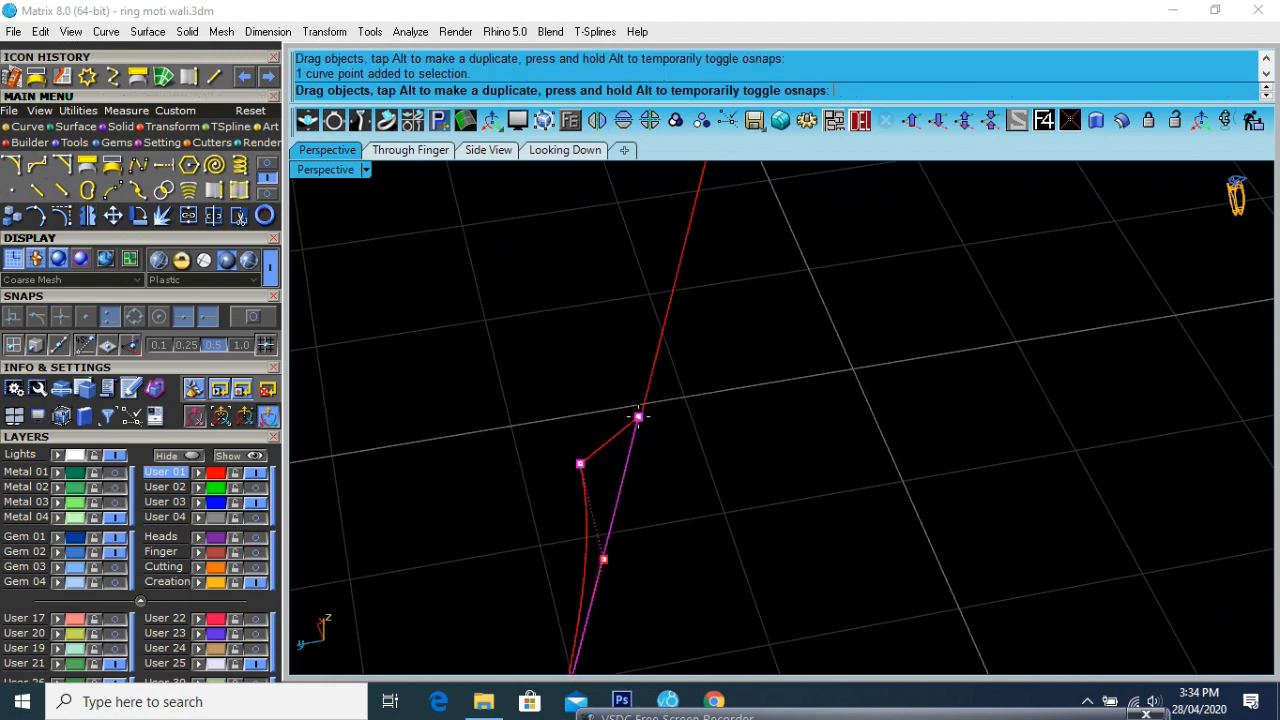
left_click(254, 318)
left_click_drag(661, 445, 643, 413)
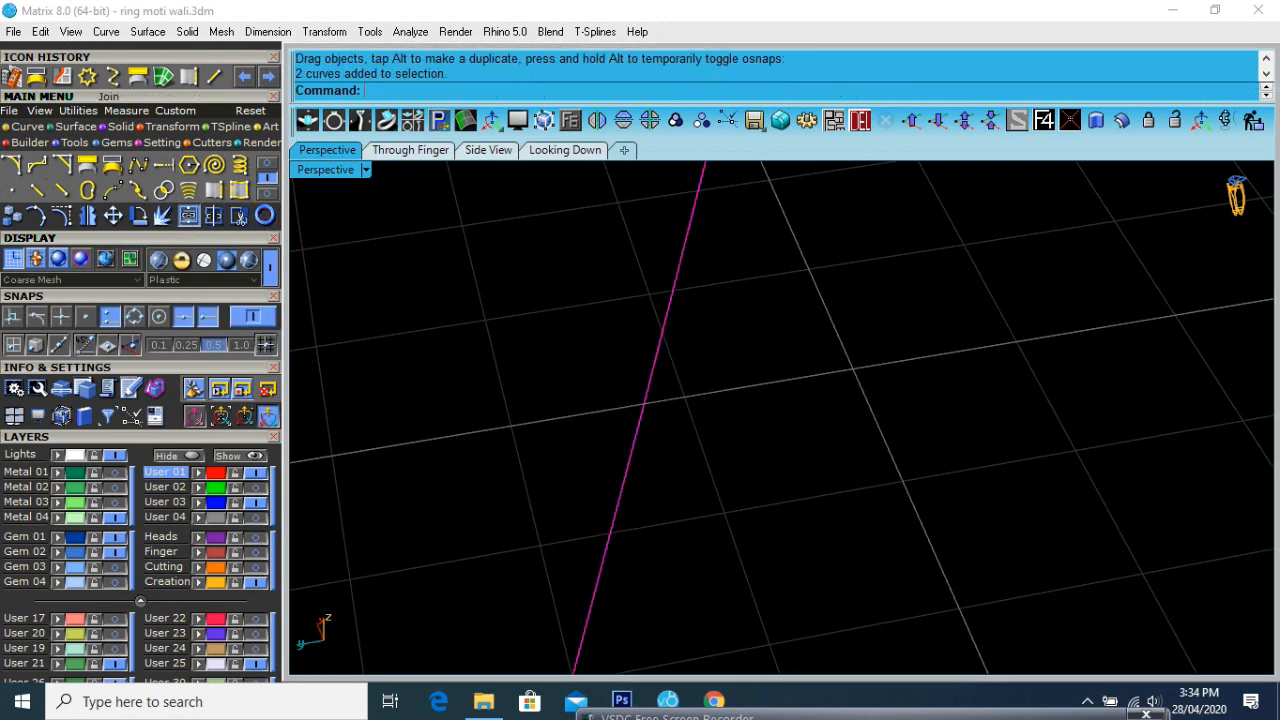
left_click(625, 470)
Show the Metal 01, Metal 02 and Metal 03 layers again around the selected joined rim curve
scroll(740, 400, "down", 10)
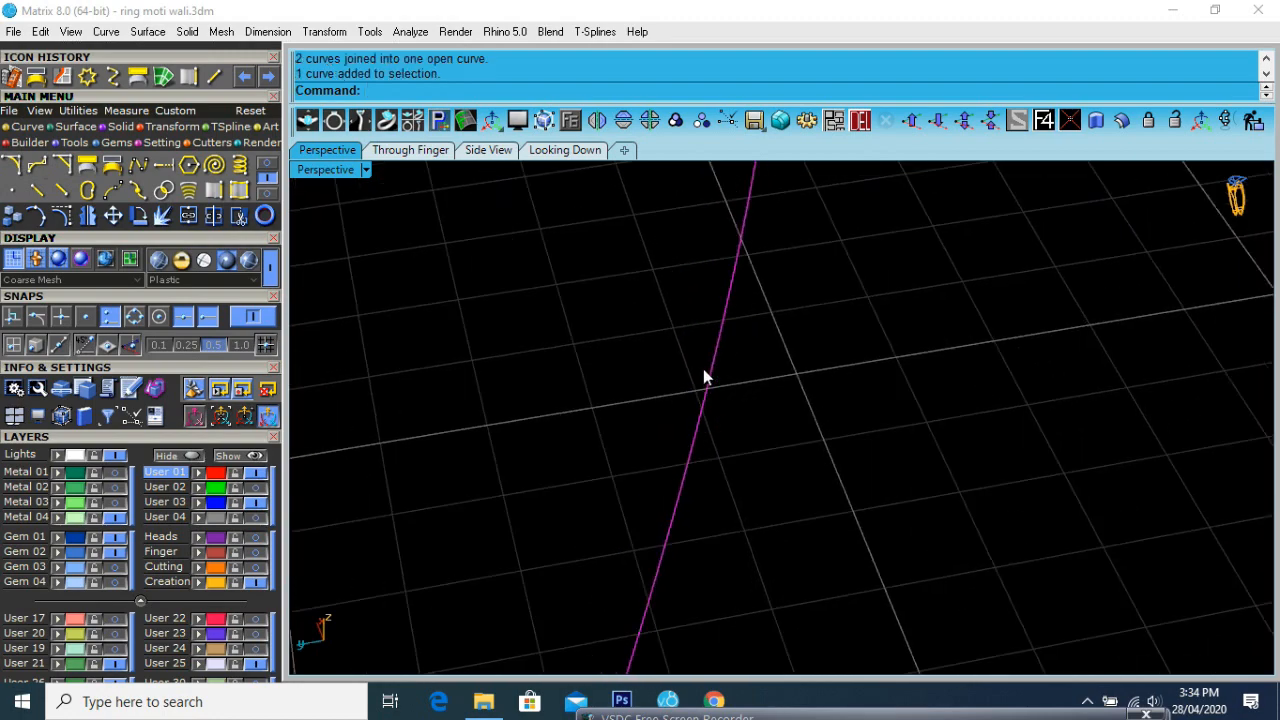
right_click_drag(674, 410, 550, 385)
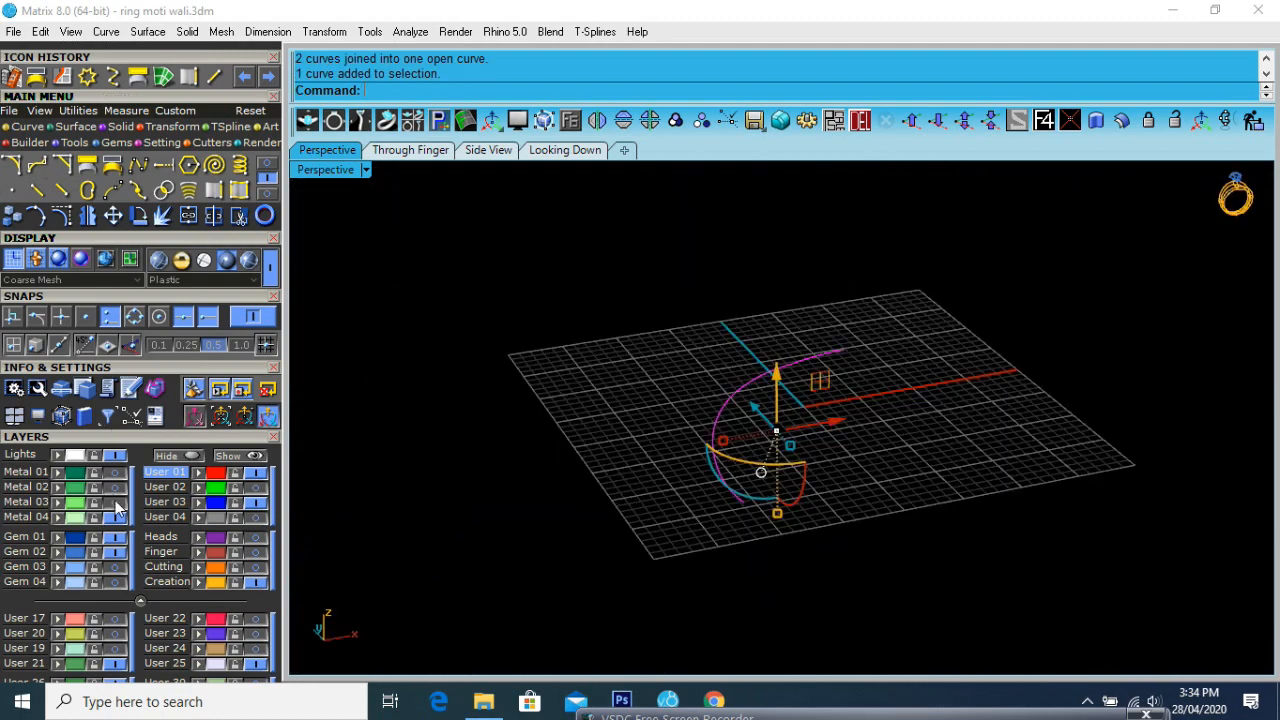
left_click(119, 487)
left_click(116, 472)
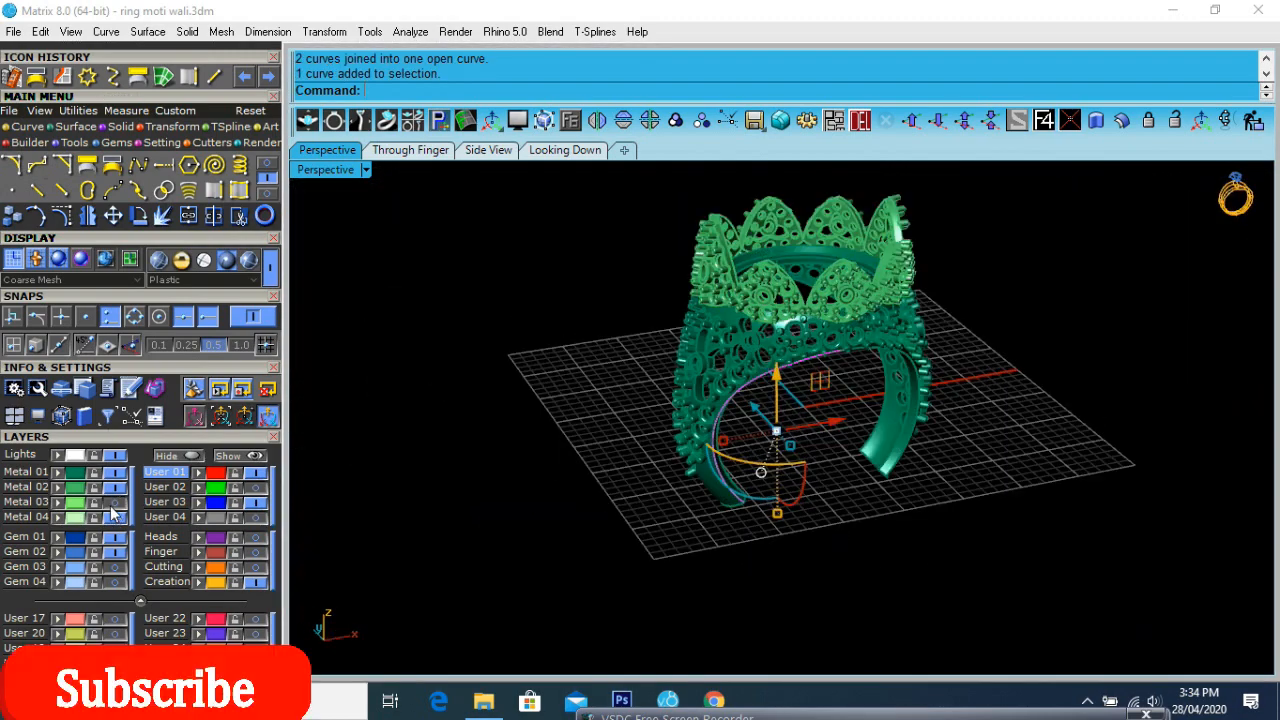
scroll(590, 432, "up", 5)
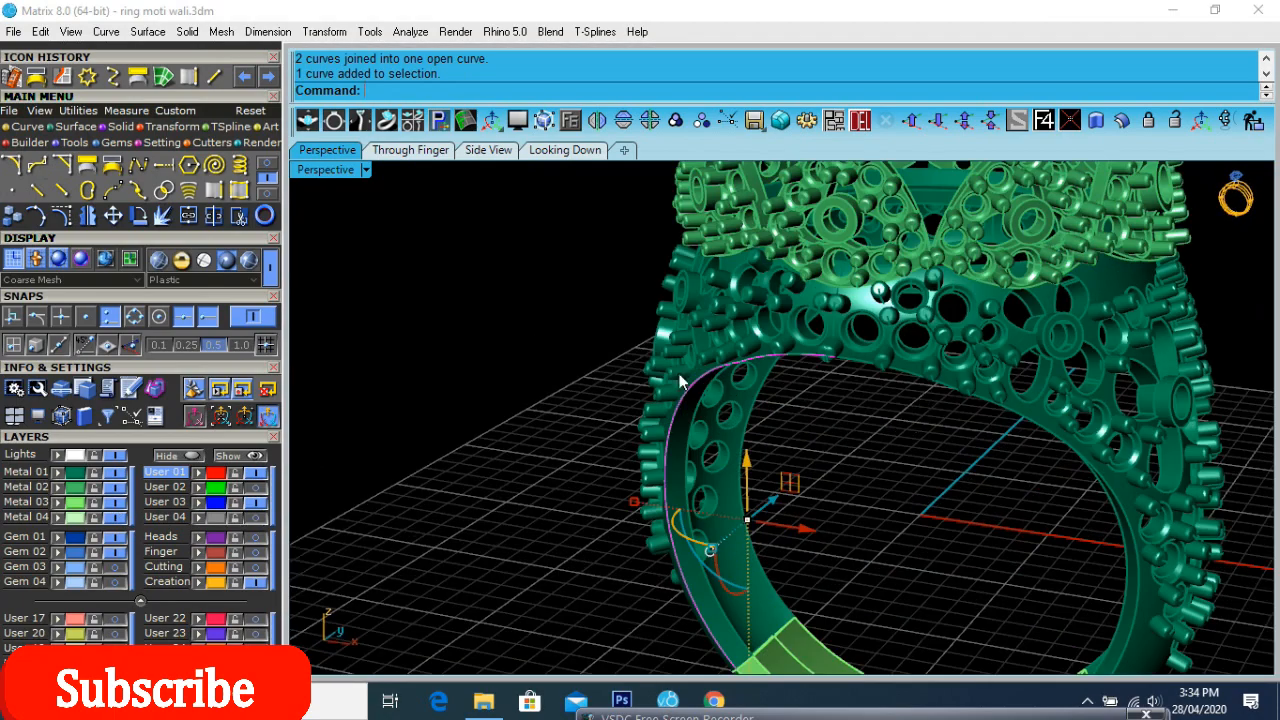
Duplicate the outer rim edge of the light green bottom shank section, continuing from the end of the joined rim curve
scroll(679, 376, "down", 4)
right_click_drag(611, 421, 757, 437)
scroll(487, 537, "up", 7)
scroll(567, 556, "up", 5)
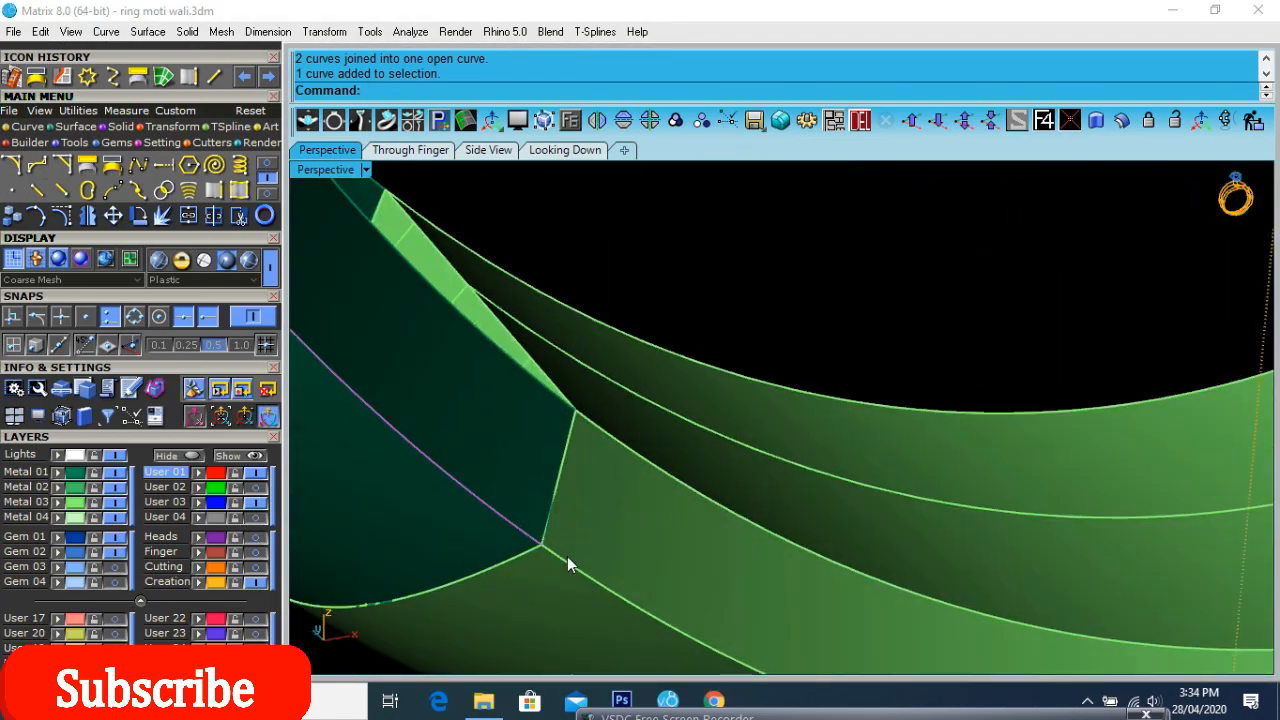
scroll(567, 556, "down", 5)
left_click(188, 77)
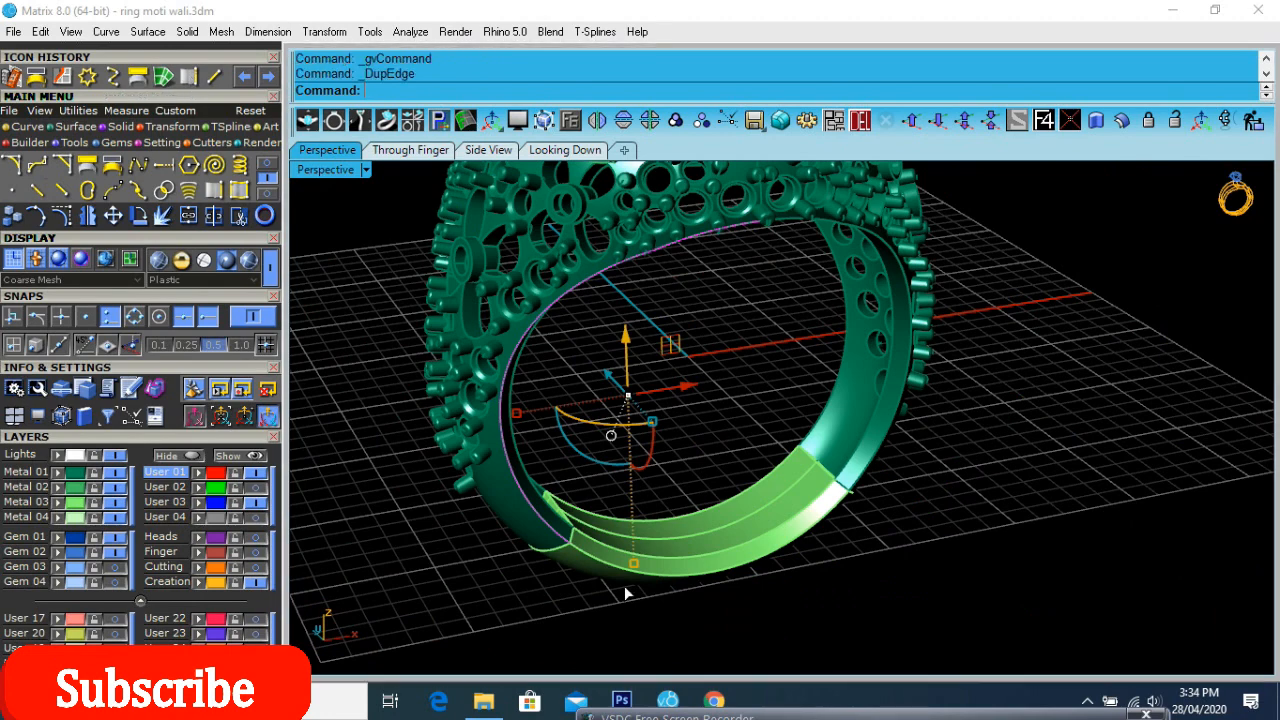
scroll(579, 536, "up", 3)
Hide the Metal 01, Metal 02 and Metal 03 layers and join the duplicated bottom edge to the rim curve
left_click(116, 488)
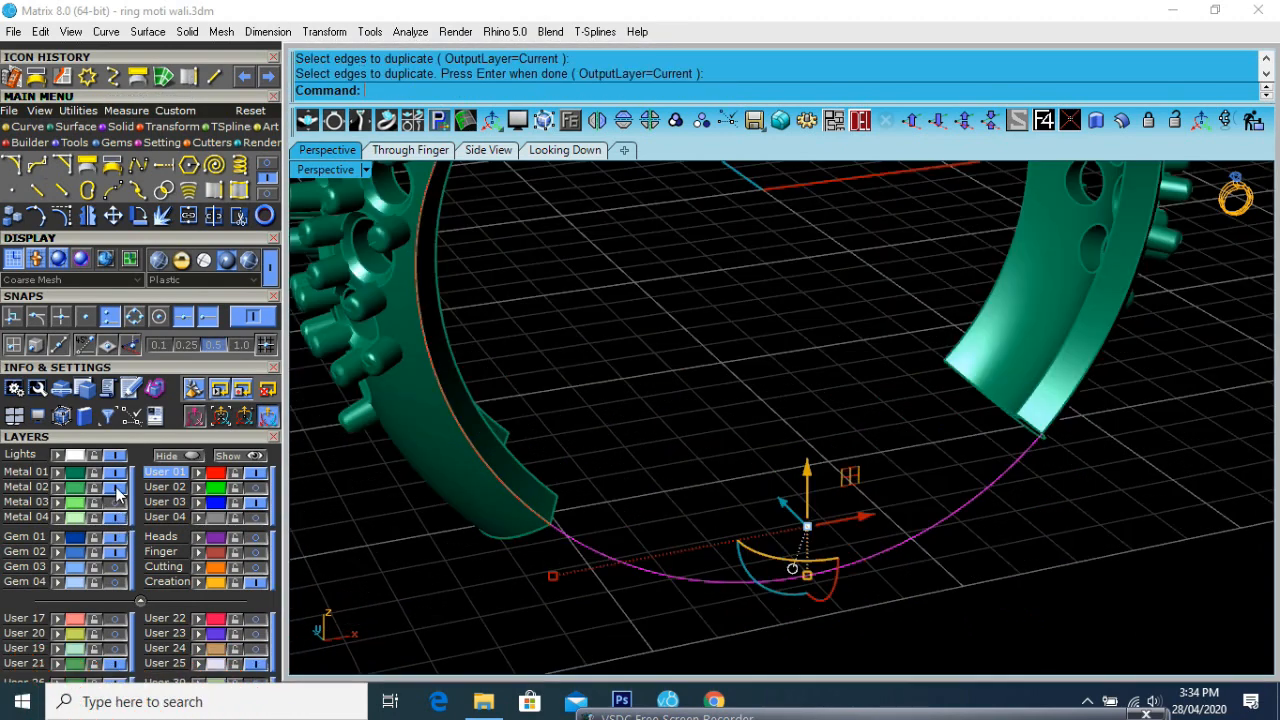
left_click(116, 473)
left_click_drag(679, 443, 406, 588)
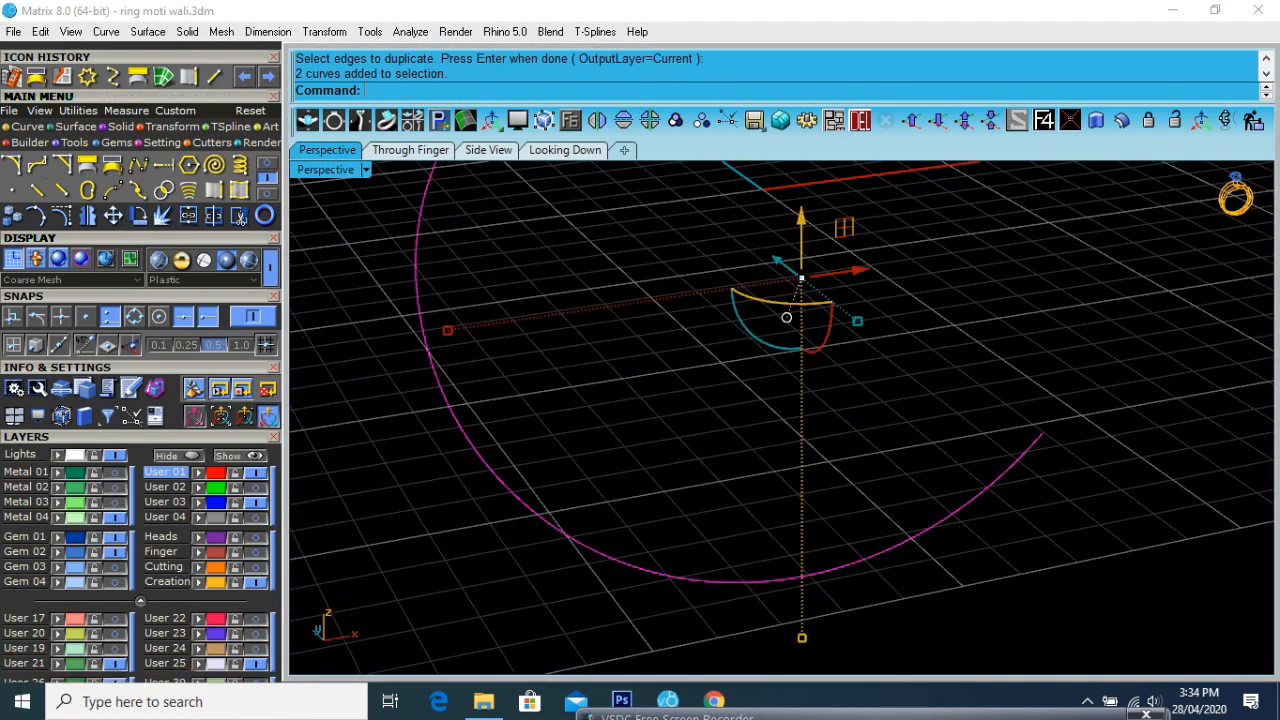
scroll(534, 516, "down", 3)
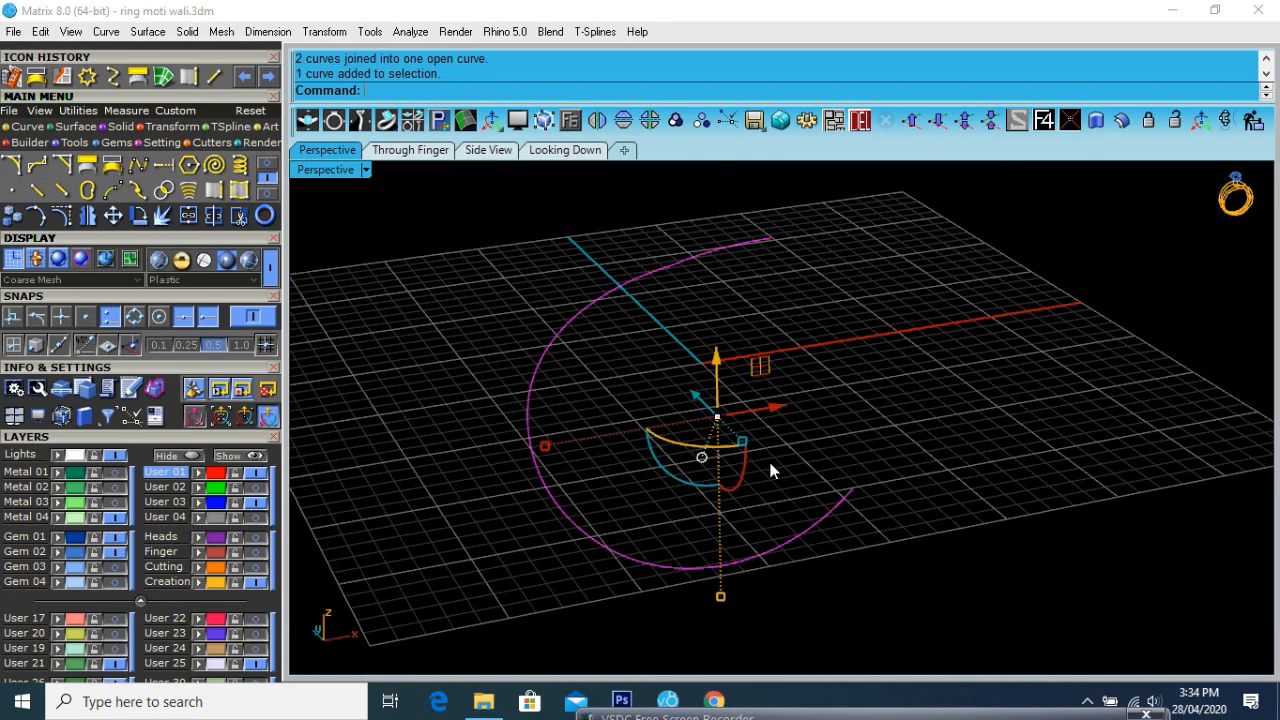
Mirror the open rim curve across the Y axis and join both halves into one closed curve
mouse_move(771, 470)
right_mouse_down()
mouse_move(780, 486)
mouse_move(763, 437)
mouse_move(771, 476)
right_mouse_up()
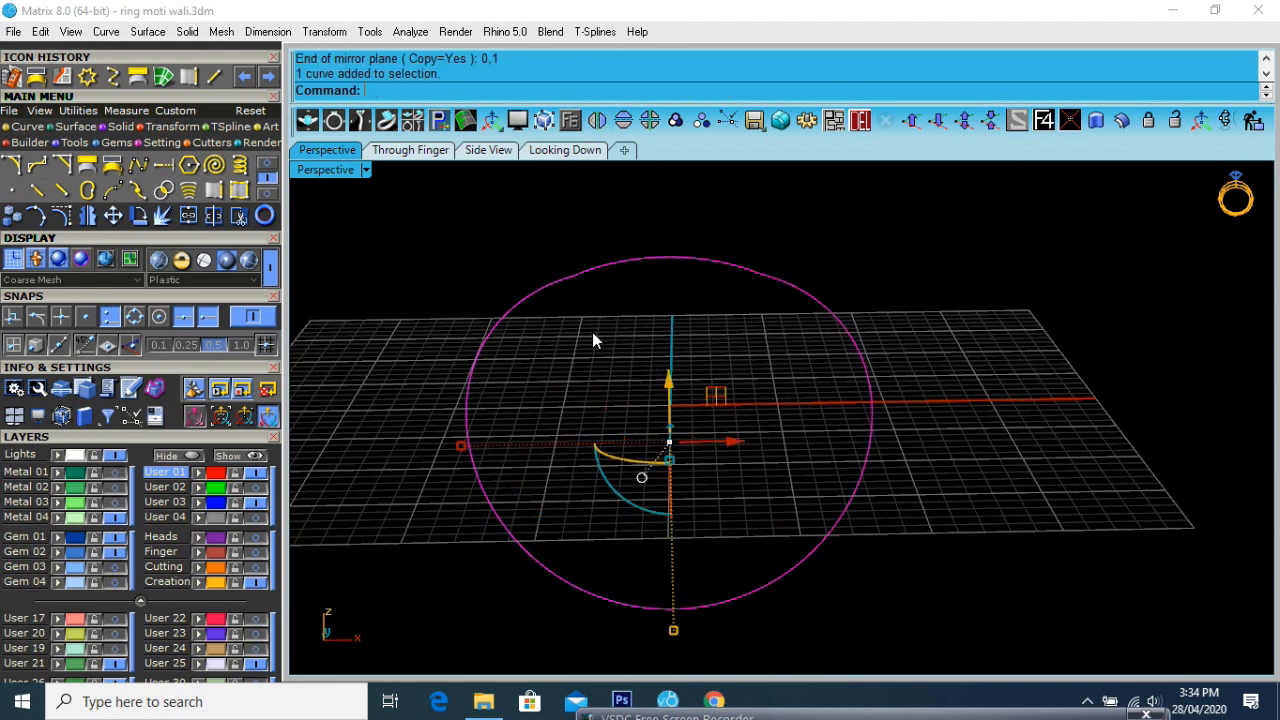
left_click(566, 279)
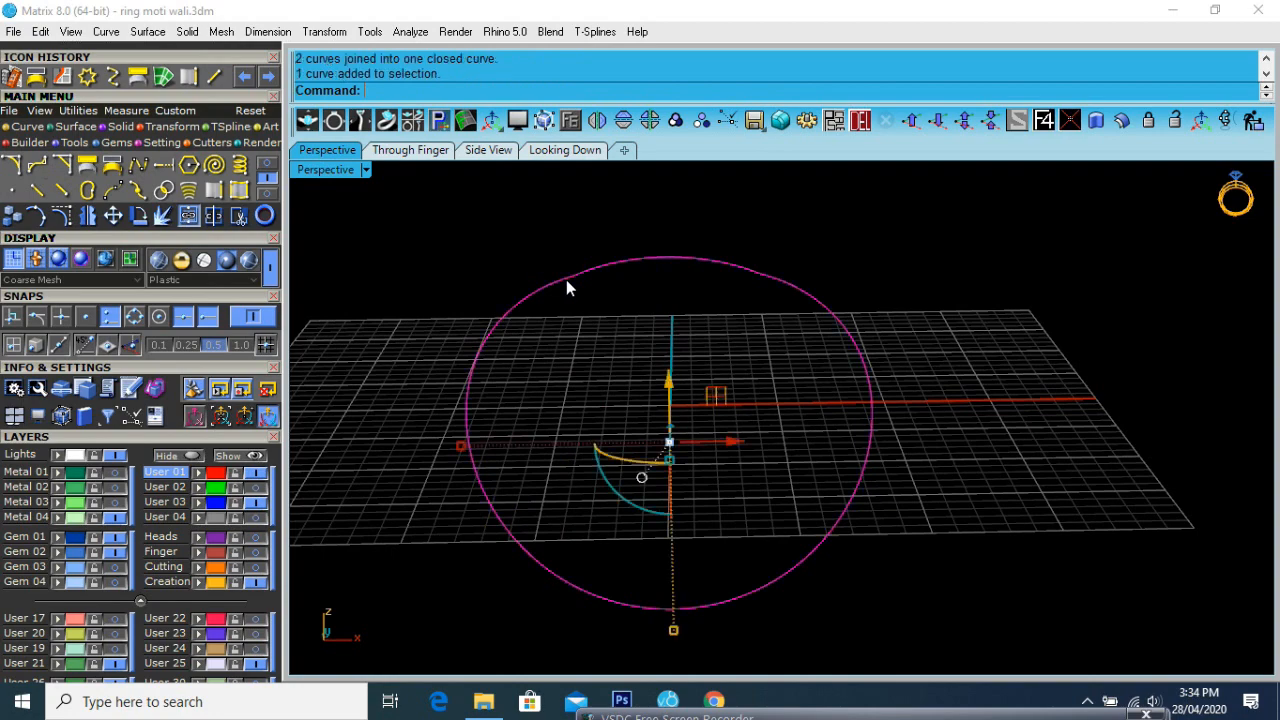
scroll(568, 285, "down", 2)
Show the Metal 01, Metal 02 and Metal 03 layers again and switch to the Through Finger view
left_click(116, 501)
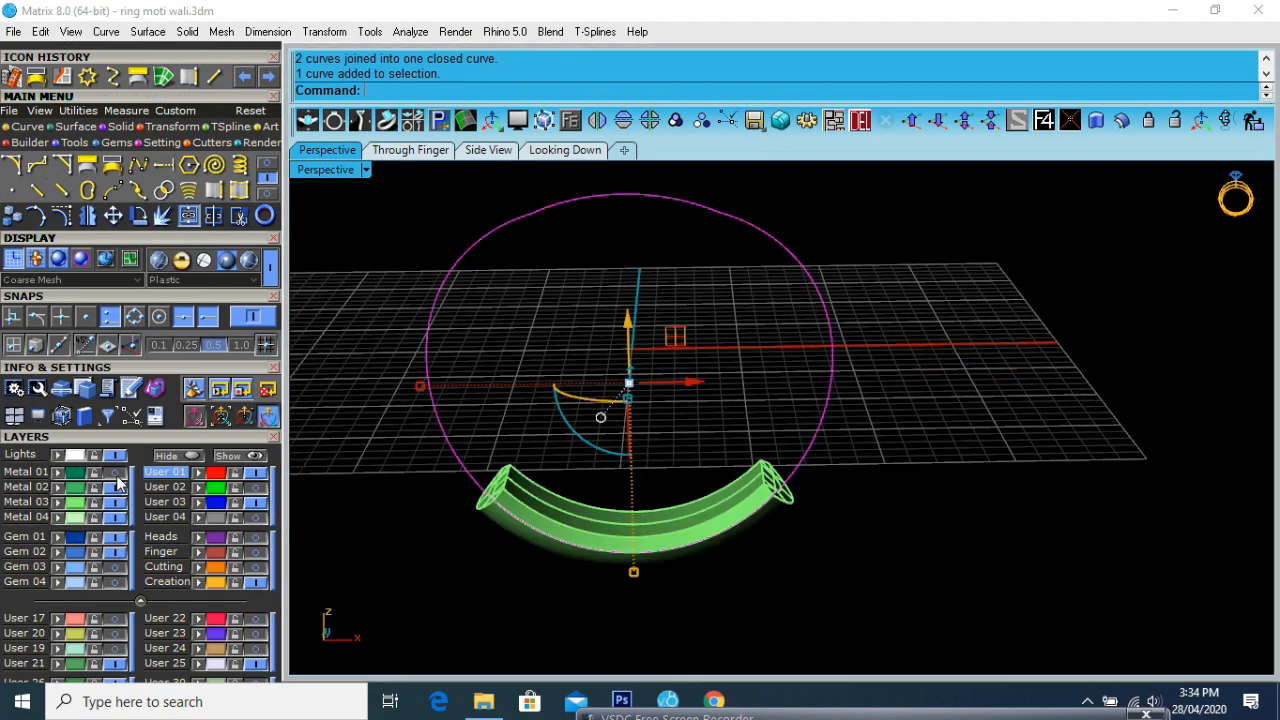
left_click(117, 484)
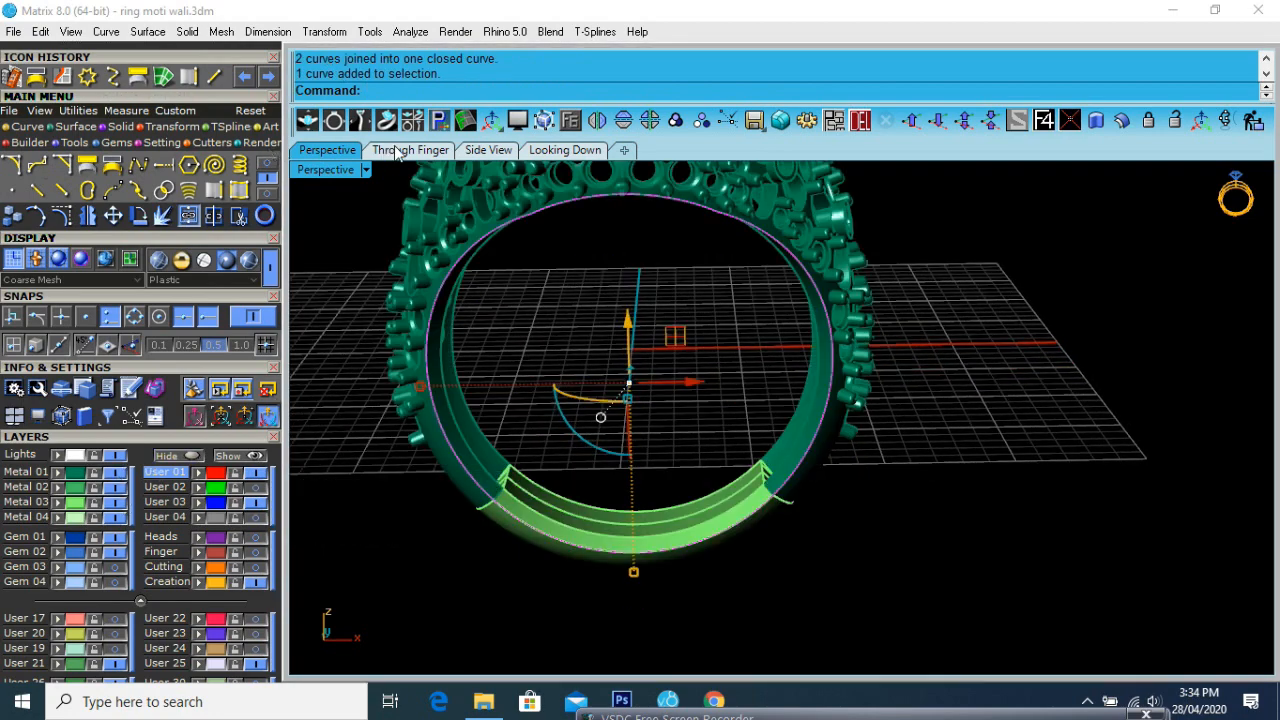
left_click(397, 152)
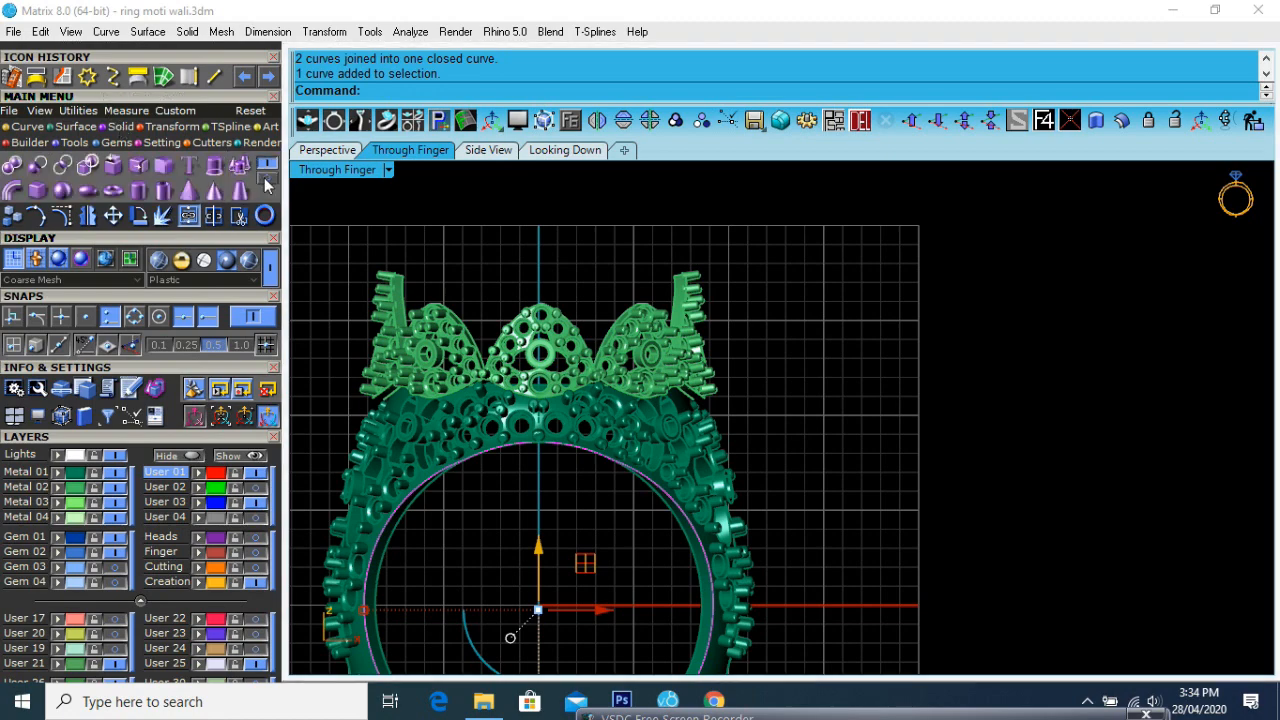
Build a slab from the closed rim curve, offset 0.6 toward the inside of the ring, with a height of -0.6
left_click(62, 165)
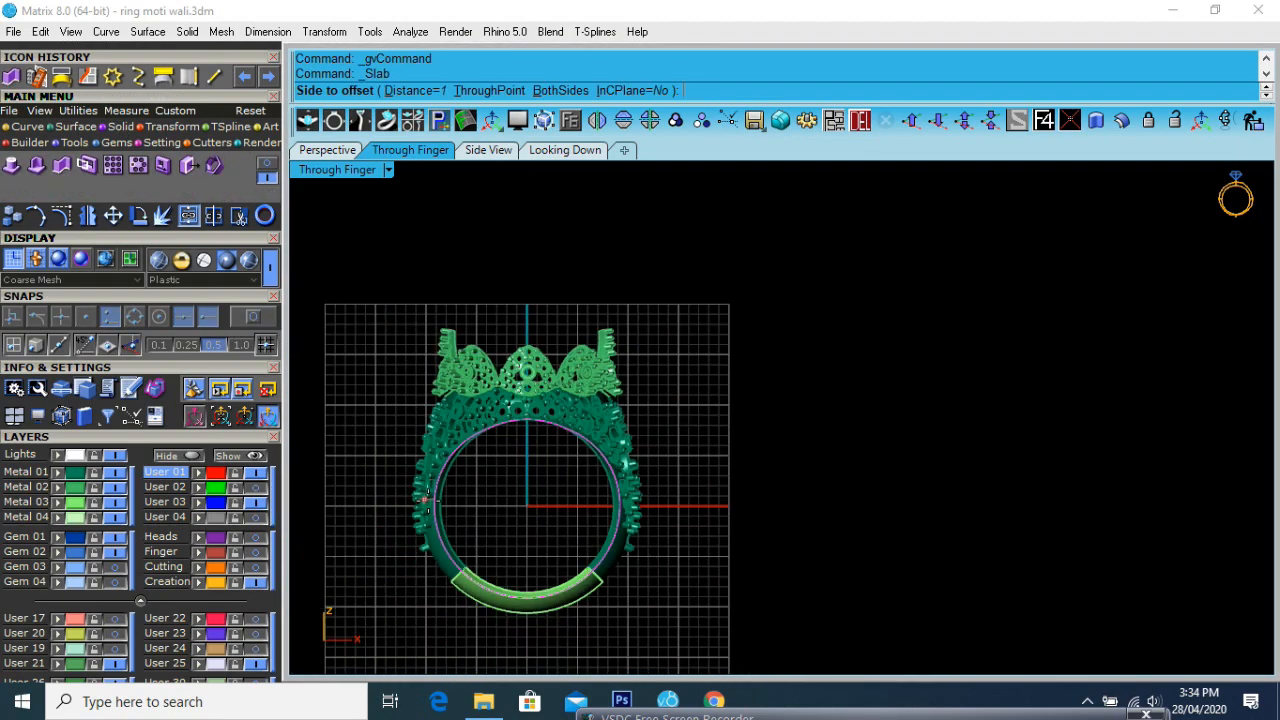
scroll(441, 505, "up", 8)
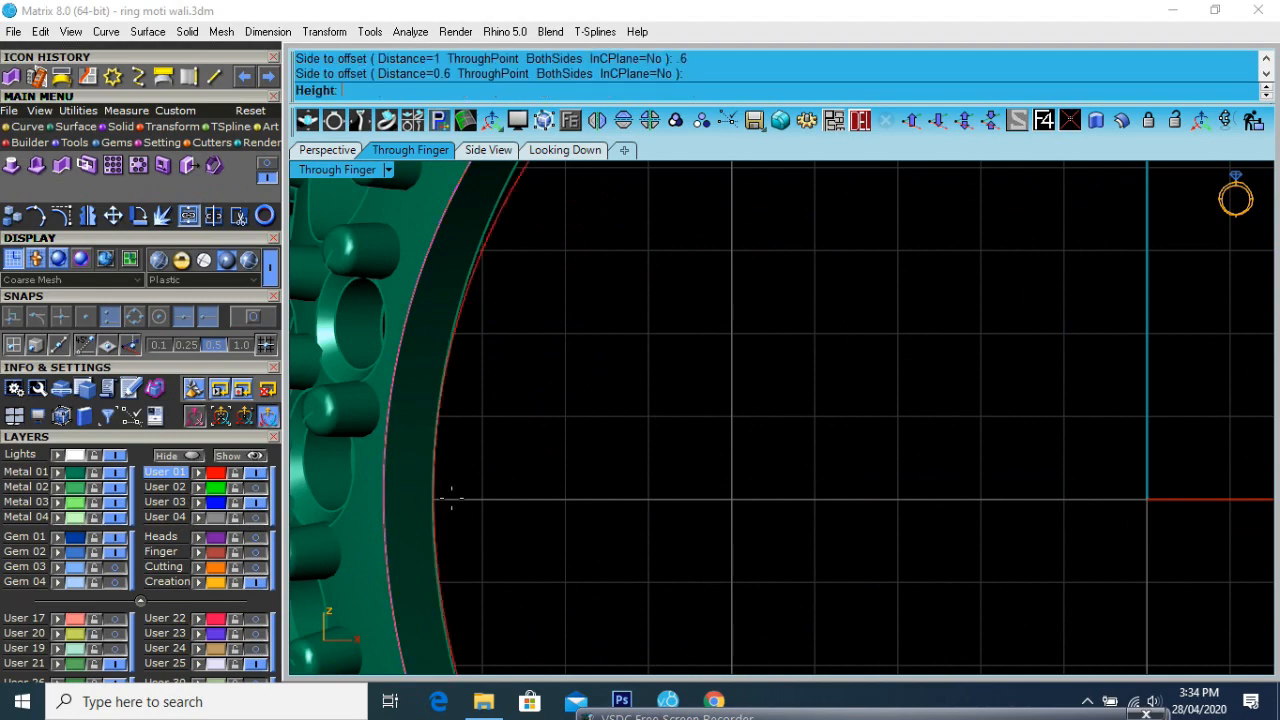
left_click(325, 150)
scroll(690, 372, "down", 4)
right_click_drag(680, 385, 560, 400)
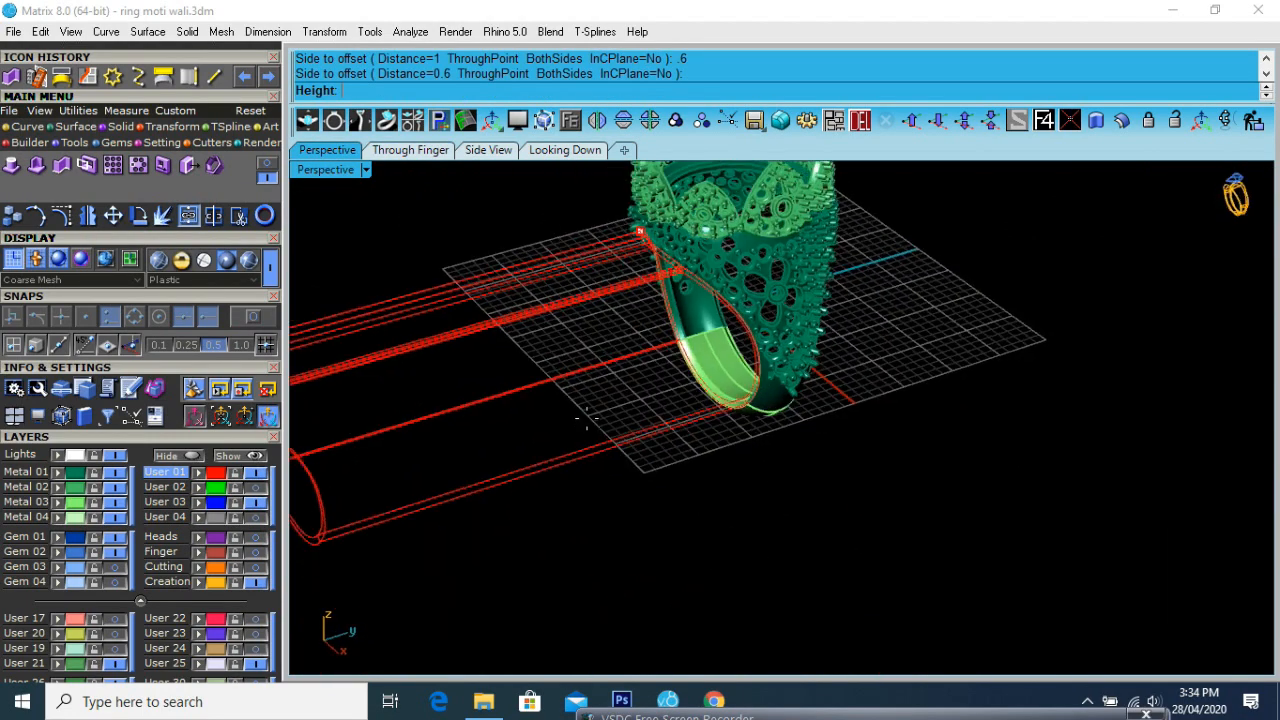
scroll(597, 356, "up", 4)
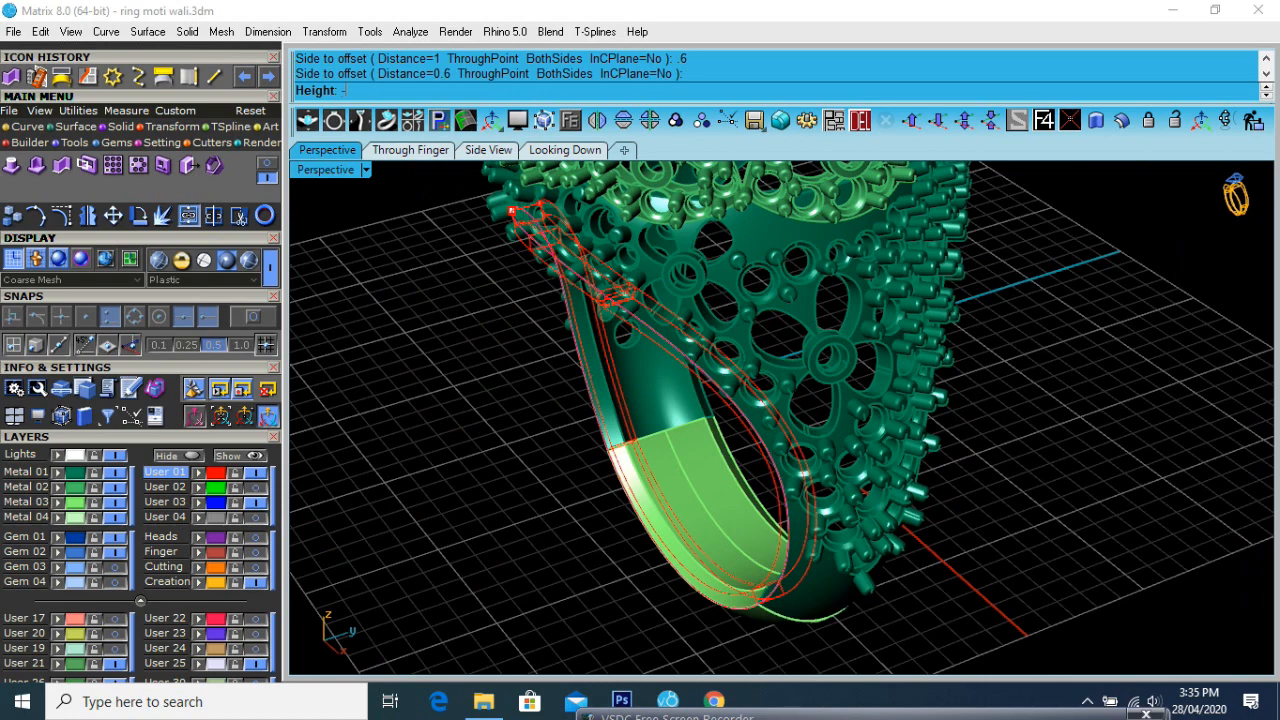
type("6")
key("Return")
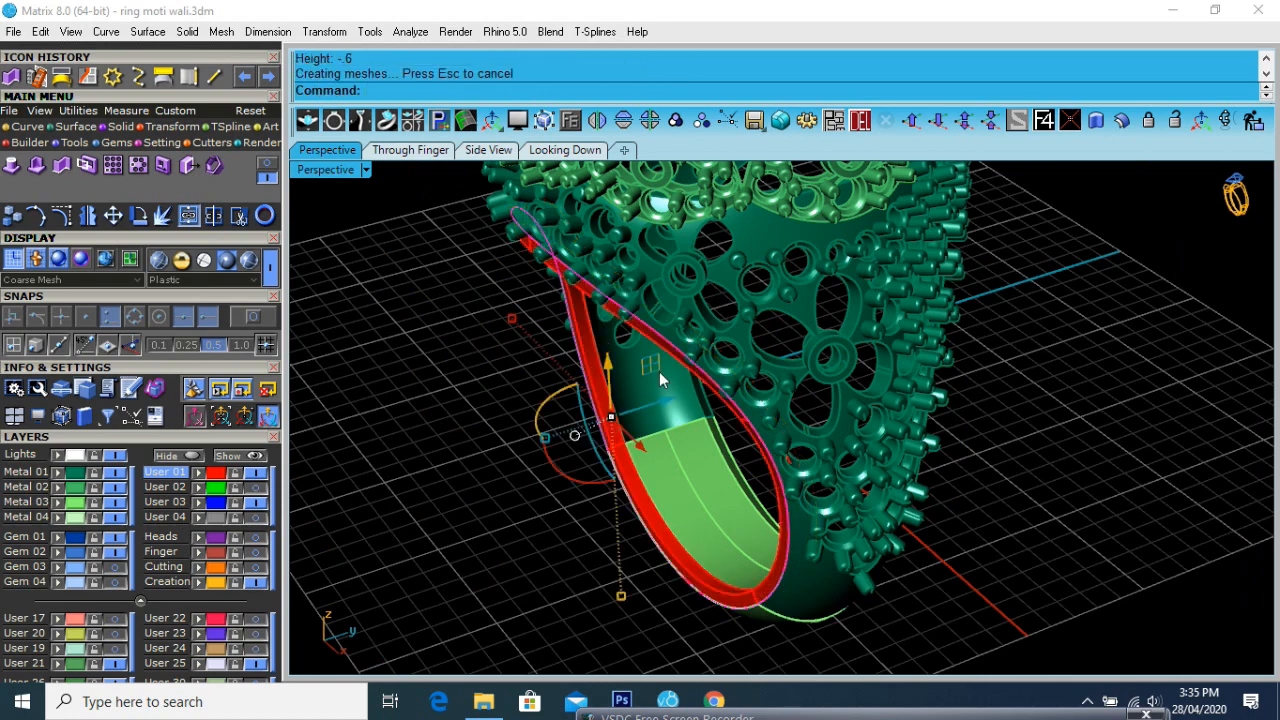
Delete the closed rim curve the slab was built from
key("Delete")
scroll(666, 498, "down", 4)
right_click_drag(666, 498, 891, 449)
scroll(774, 371, "up", 5)
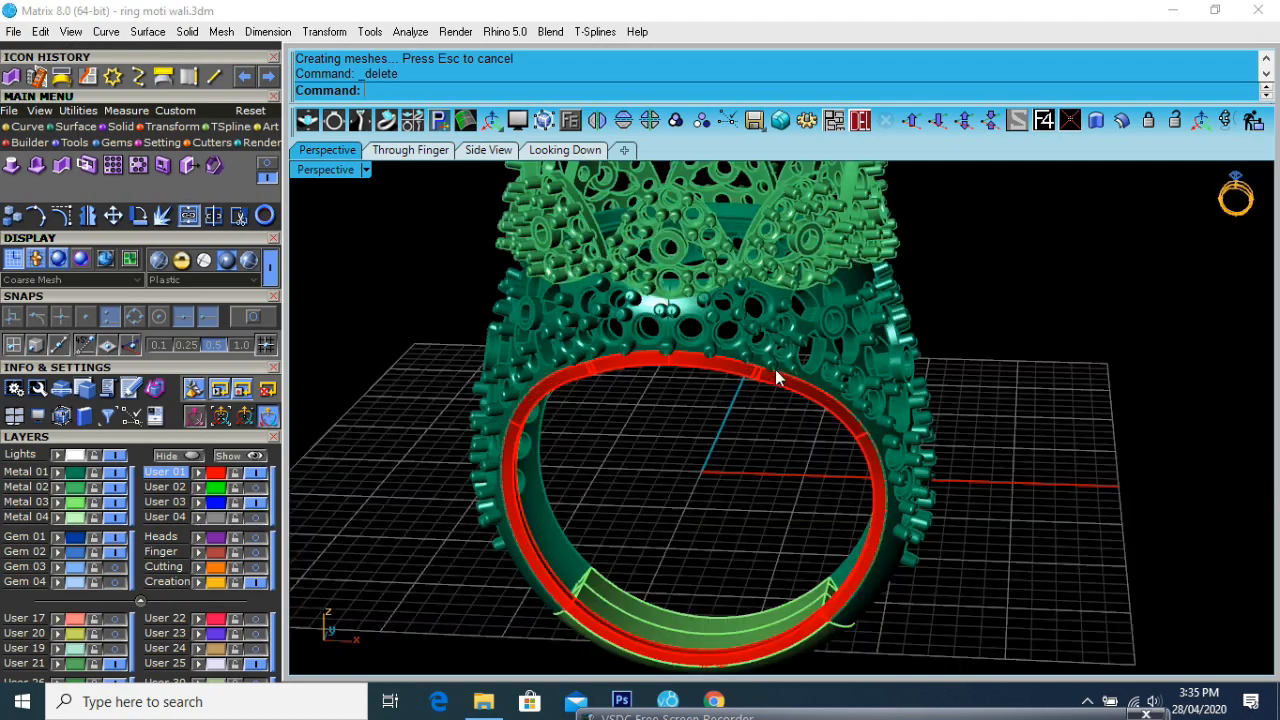
Mirror the red rim slab across the X axis onto the opposite side of the ring
left_click(770, 403)
scroll(770, 403, "down", 5)
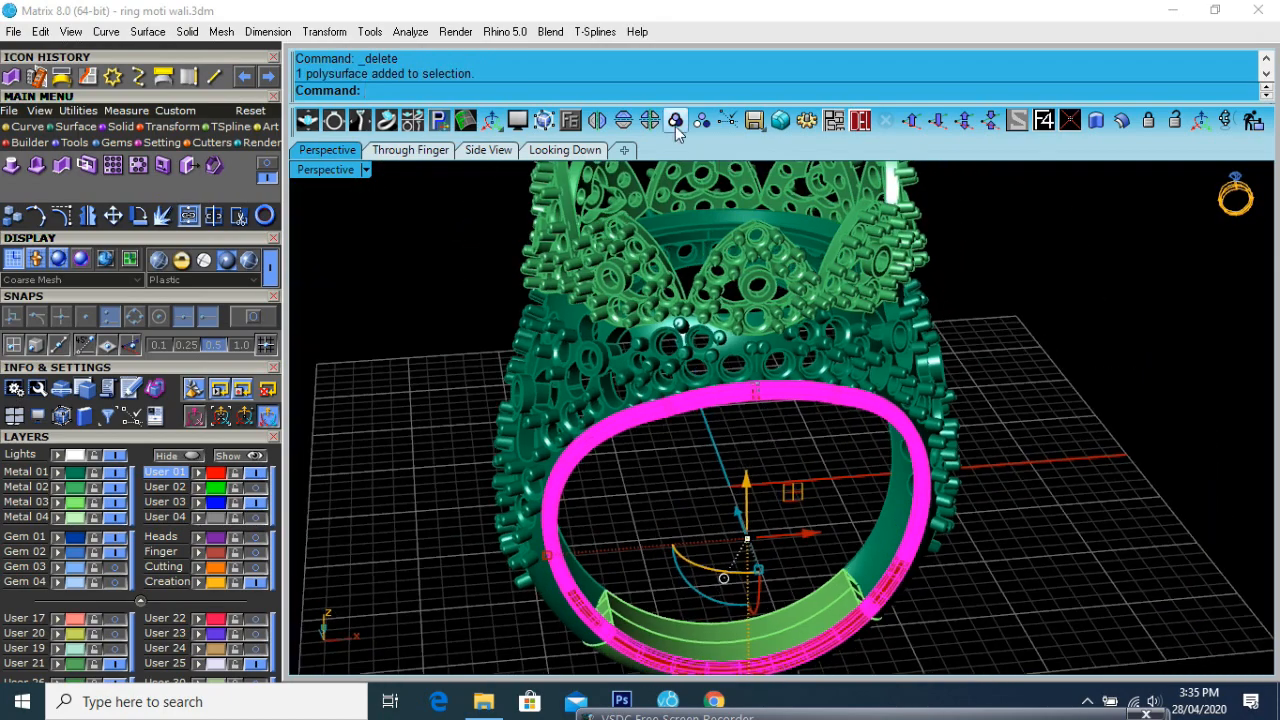
left_click(622, 120)
scroll(738, 515, "down", 4)
right_click_drag(738, 515, 431, 462)
Move both rim slabs to the Metal 01 layer and show the gem layers
left_click(223, 477)
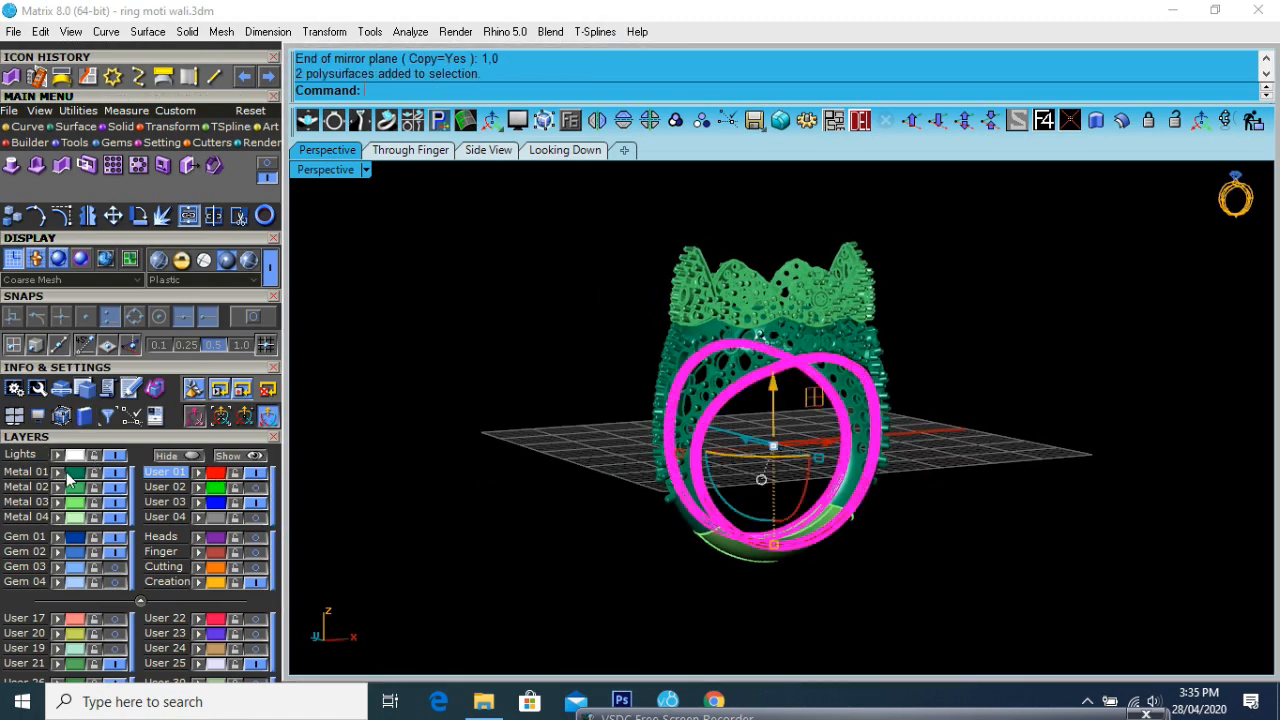
left_click(58, 473)
right_click_drag(848, 459, 718, 385)
left_click(116, 582)
Move the front rim slab to the blue User 03 layer
scroll(716, 400, "up", 5)
left_click(714, 405)
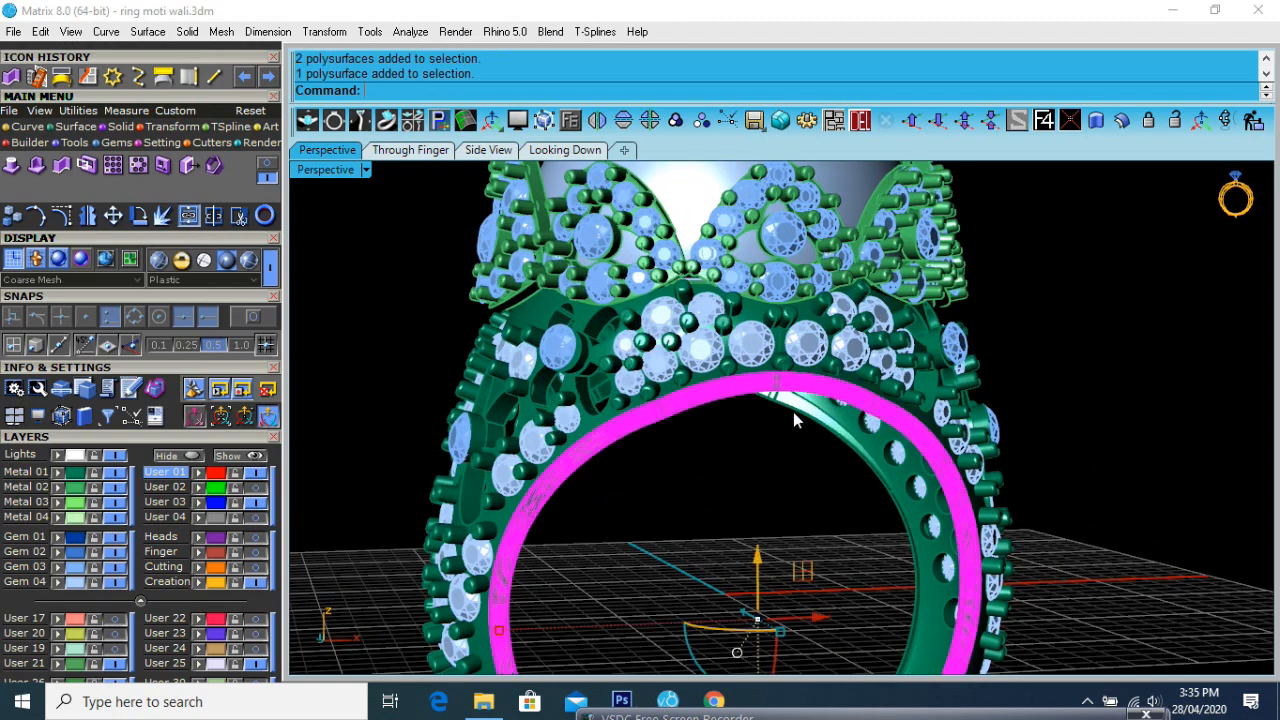
left_click(200, 504)
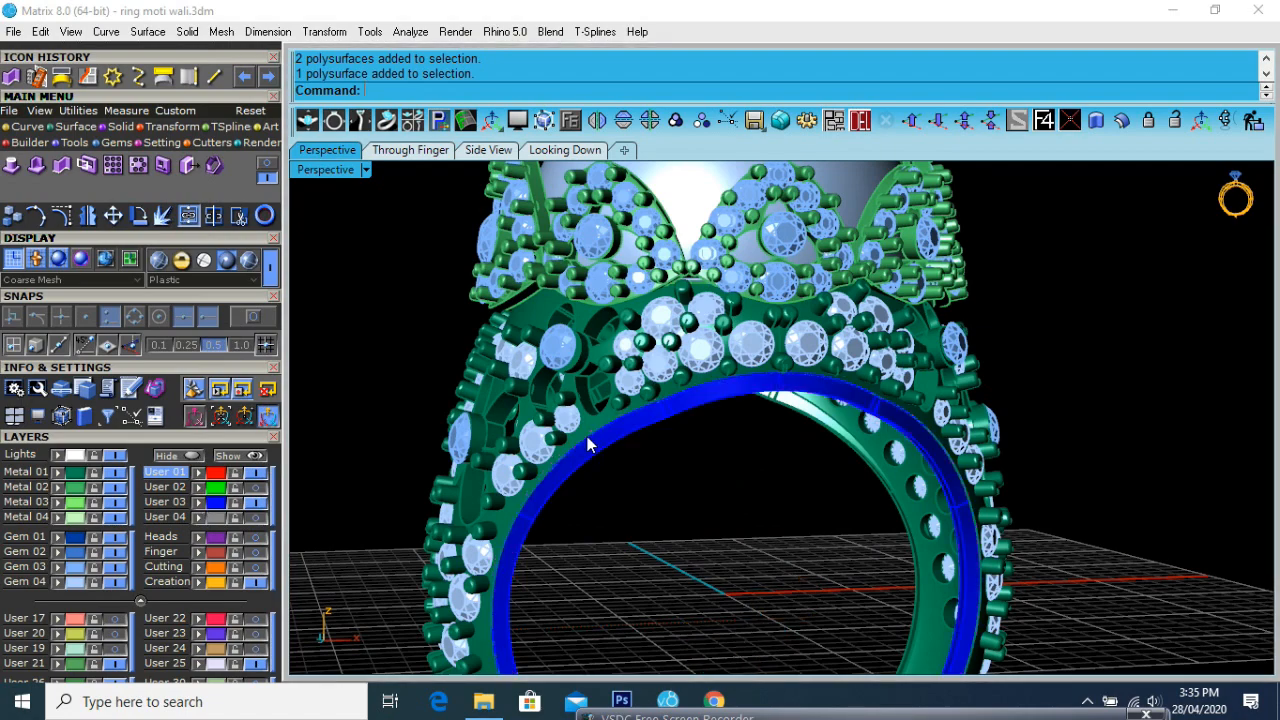
Delete the green rim slab on the opposite side of the ring
scroll(625, 415, "down", 6)
right_click_drag(650, 415, 978, 484)
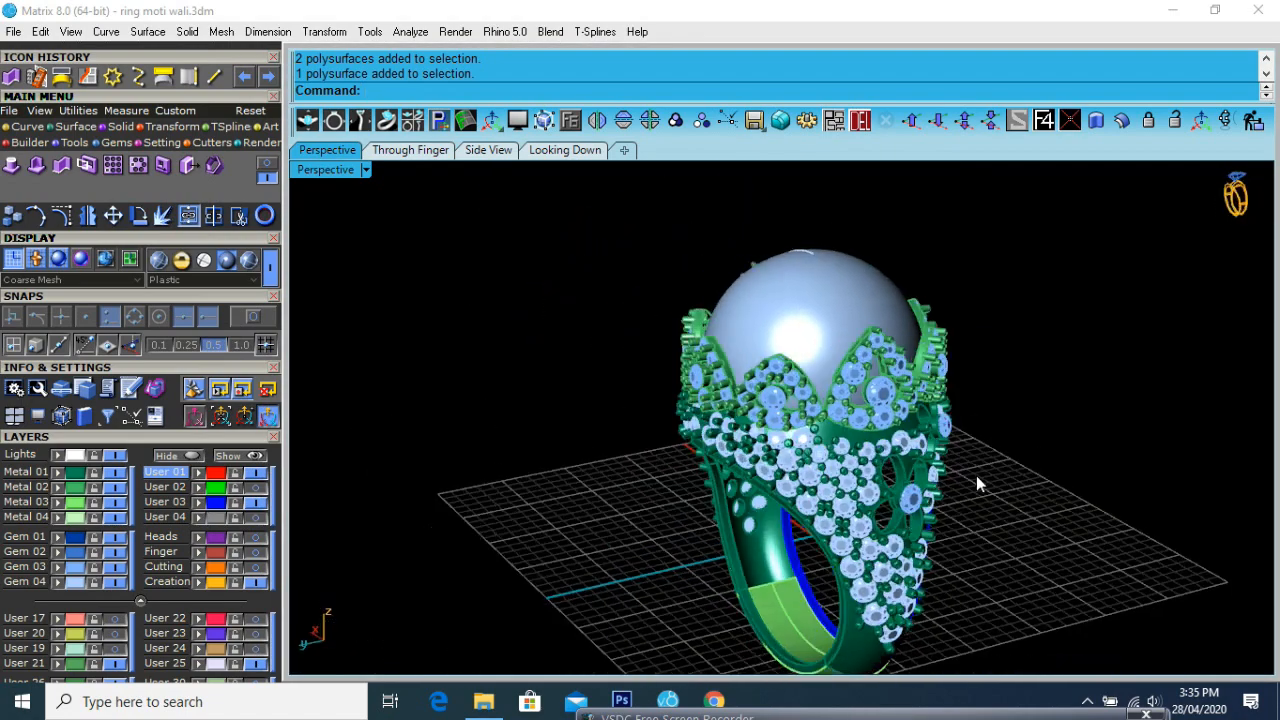
scroll(732, 468, "up", 9)
left_click(748, 474)
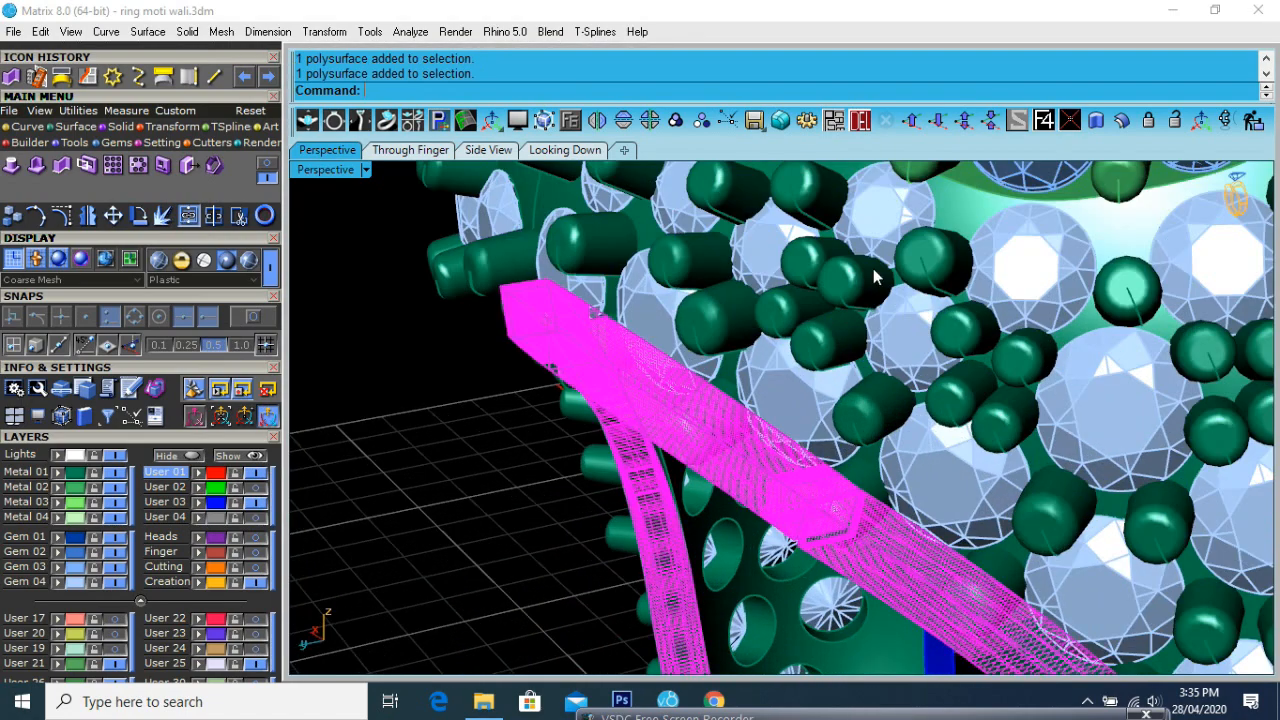
left_click(863, 129)
Mirror the blue front rim slab across the X axis to the other side of the ring, and deselect it
scroll(723, 420, "down", 10)
right_click_drag(723, 420, 637, 428)
scroll(634, 416, "up", 4)
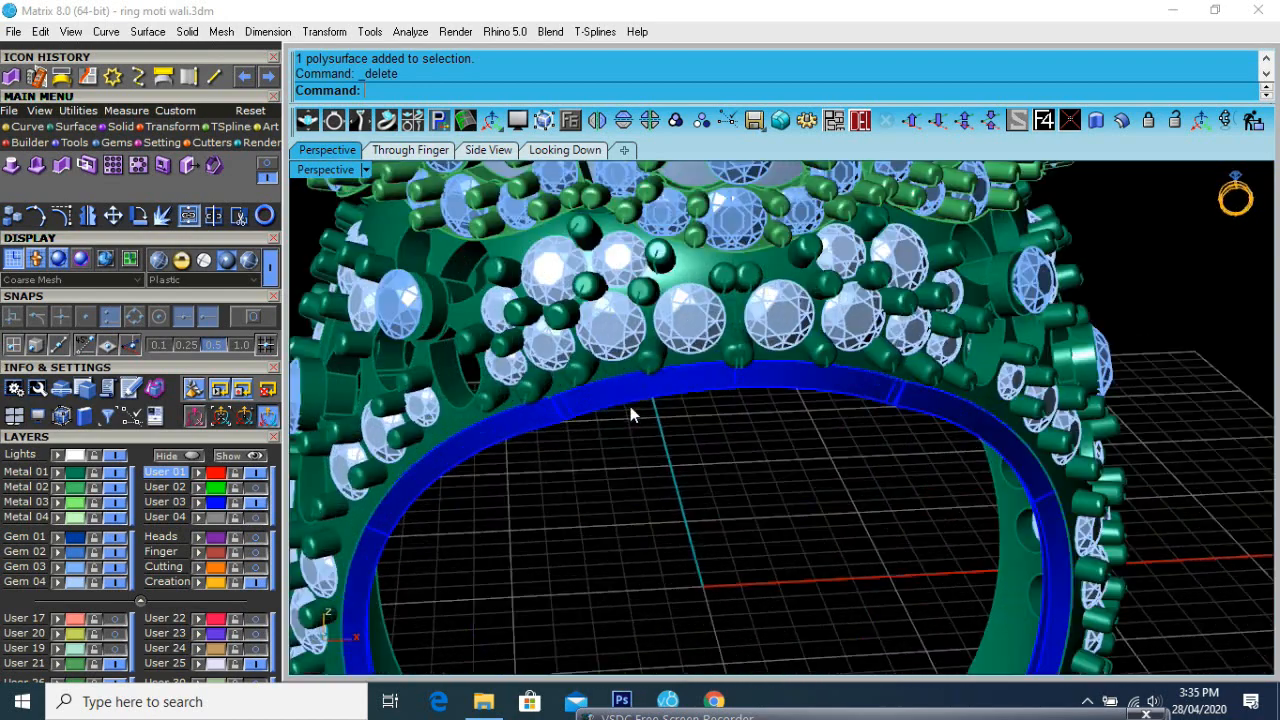
left_click(630, 407)
left_click(624, 121)
scroll(690, 332, "down", 8)
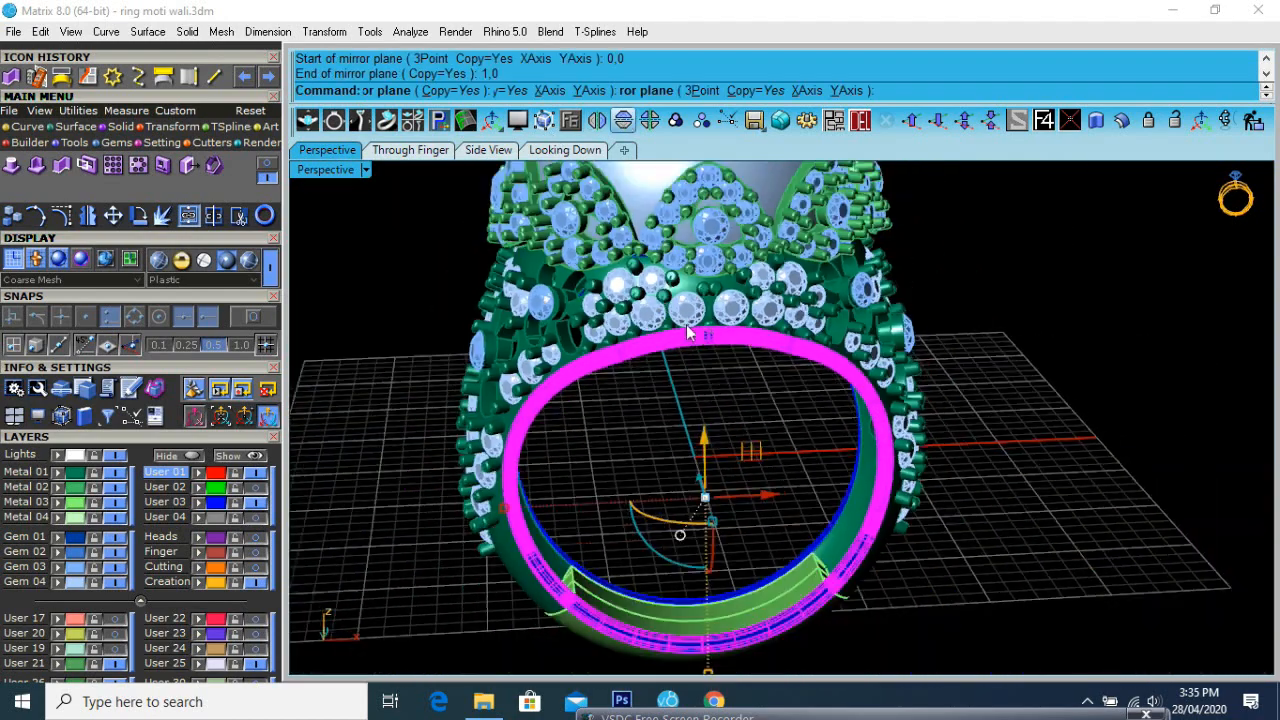
left_click(722, 468)
Examine the pearl ring from all sides, checking the blue rim slabs, petals and gem settings
right_click_drag(722, 468, 886, 412)
scroll(727, 488, "down", 3)
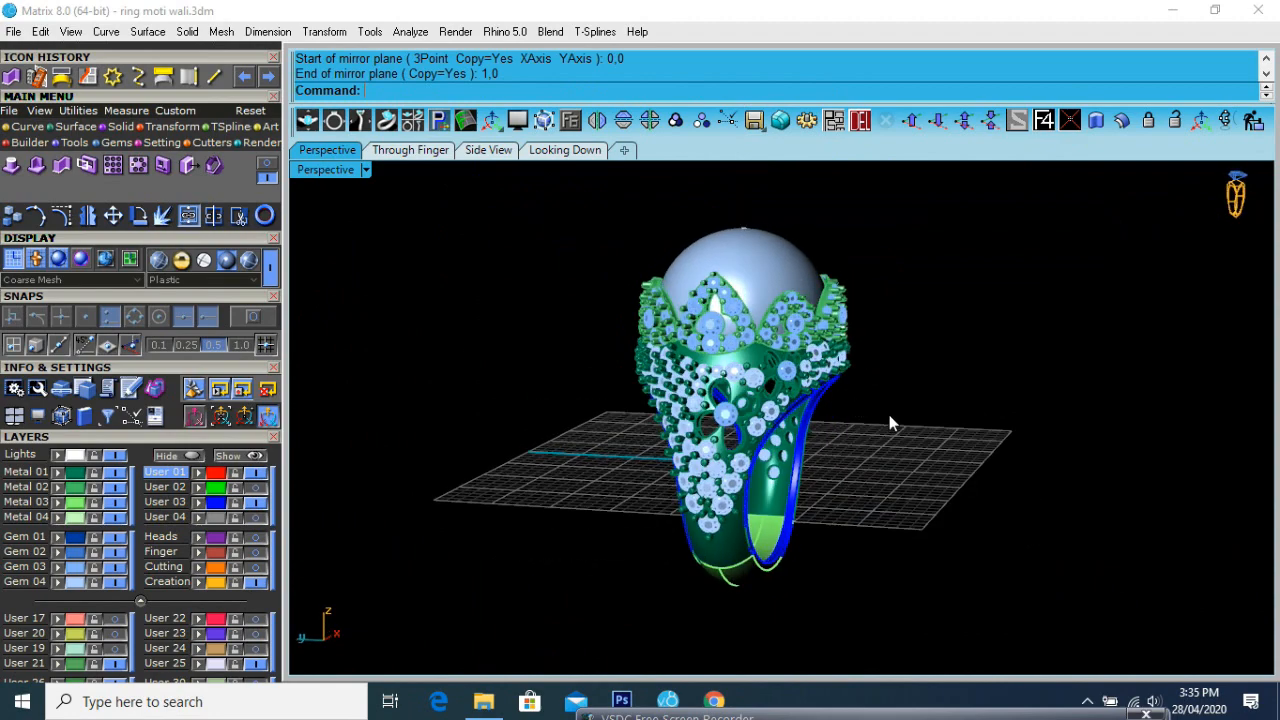
right_click_drag(984, 452, 711, 357)
scroll(711, 357, "up", 5)
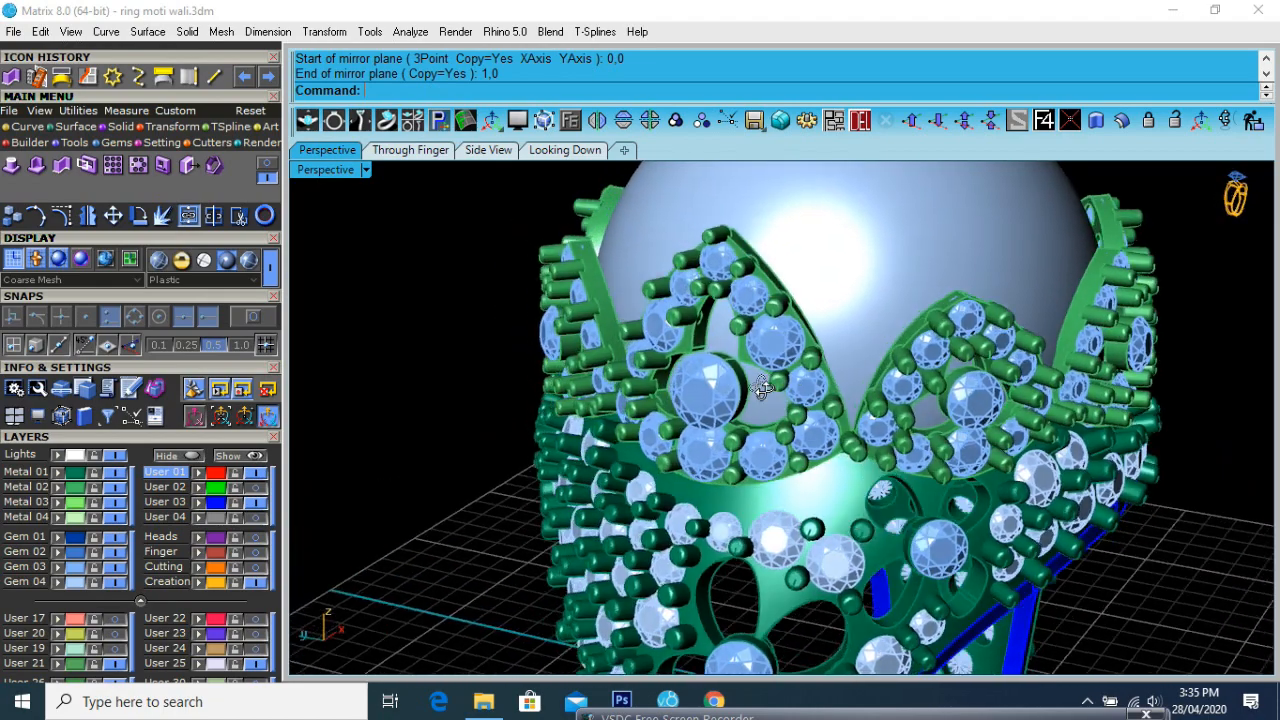
right_click_drag(762, 389, 657, 375)
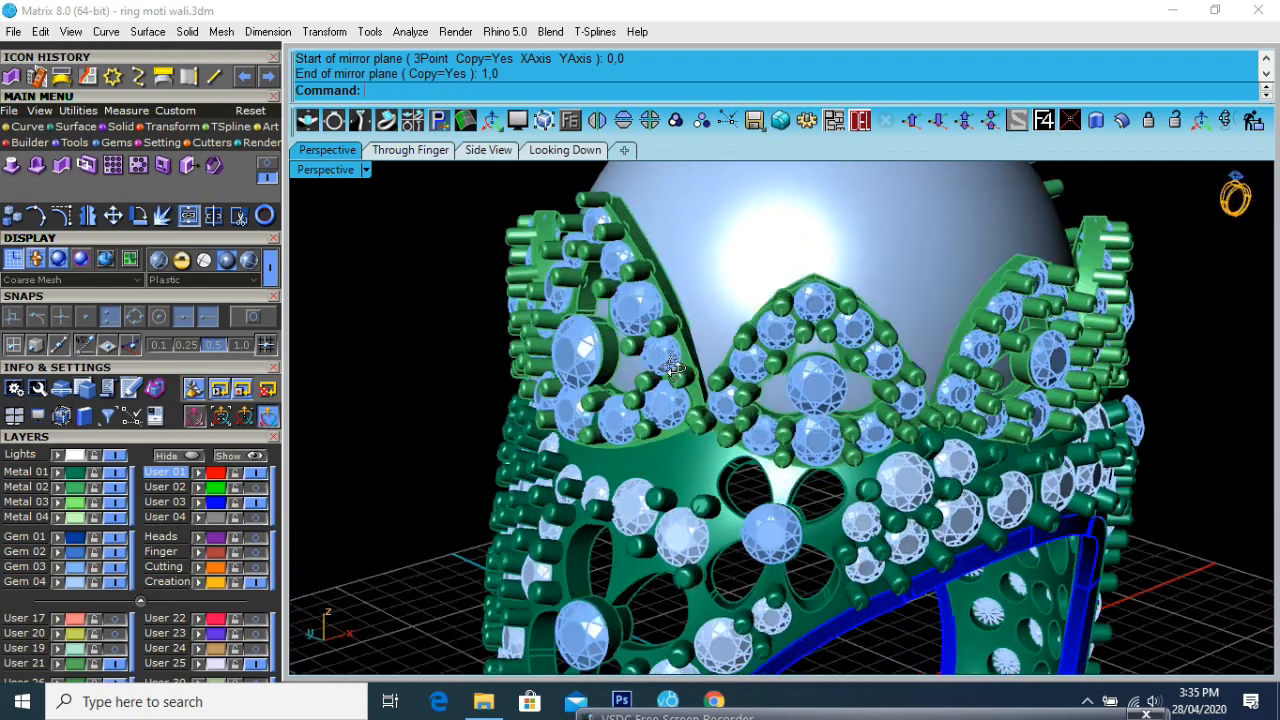
scroll(655, 375, "down", 4)
right_click_drag(886, 485, 645, 452)
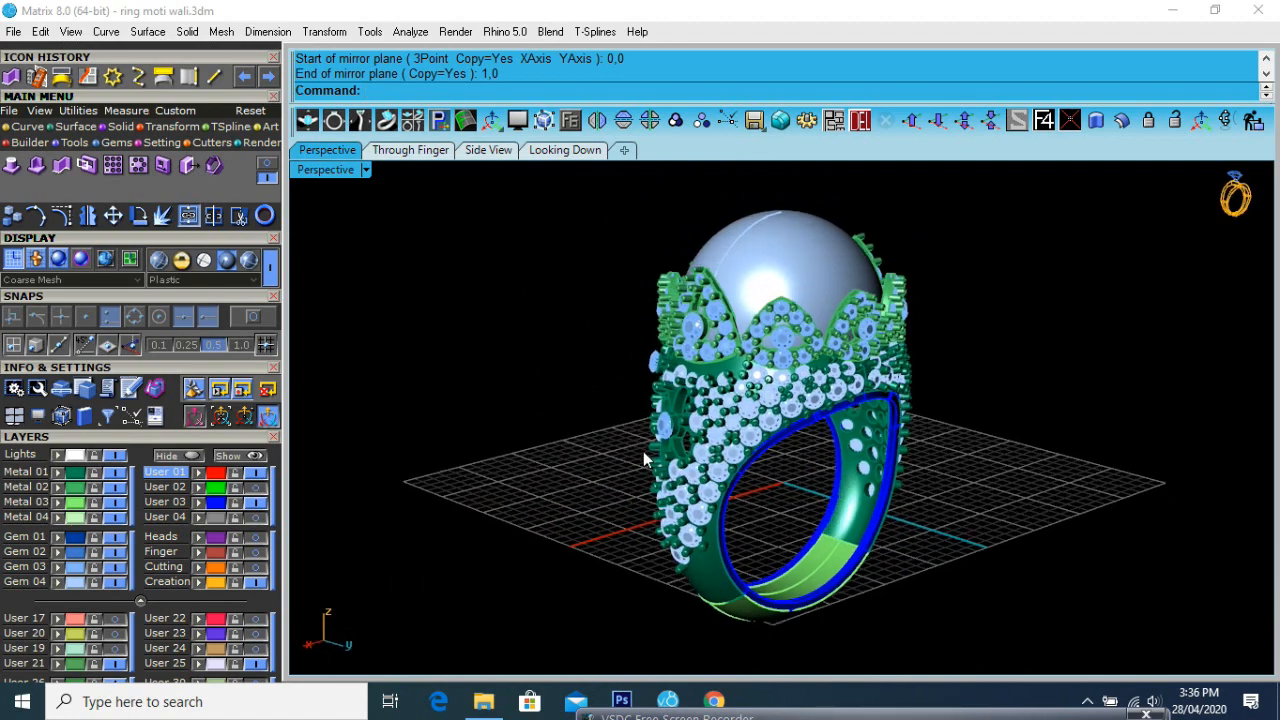